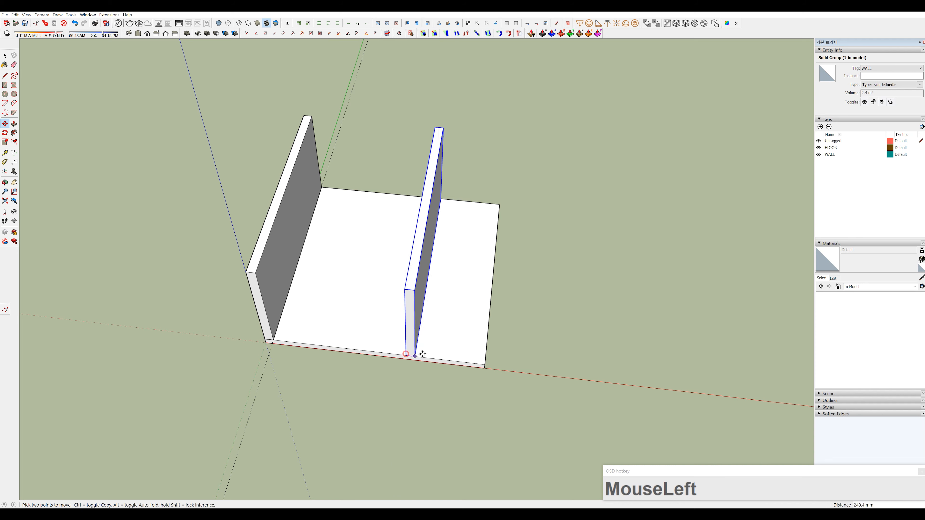
Step: Align the second side wall with the floor's right edge and copy both side walls, rotated 90 degrees, as front and rear walls
{"action": "middle_click_drag", "start_coordinate": [481, 364], "coordinate": [469, 303]}
{"action": "key", "text": "space"}
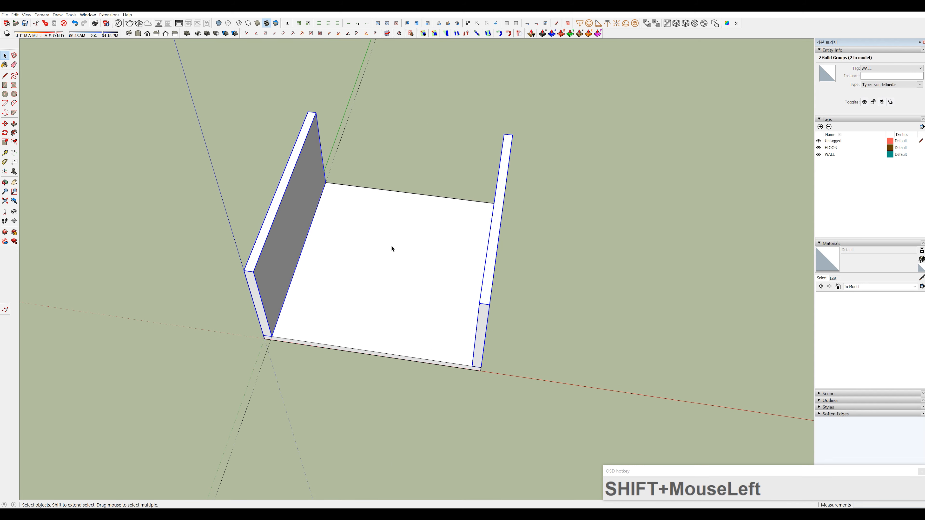
{"action": "key", "text": "m"}
{"action": "left_click_drag", "start_coordinate": [399, 264], "coordinate": [389, 296], "text": "ctrl"}
{"action": "middle_click_drag", "start_coordinate": [389, 296], "coordinate": [437, 277]}
{"action": "key", "text": "m"}
{"action": "left_click", "coordinate": [253, 266]}
{"action": "left_click", "coordinate": [255, 277]}
Step: Edit the front wall group and shorten its overhanging end to meet the right side wall's inner face
{"action": "double_click", "coordinate": [477, 310]}
{"action": "scroll", "coordinate": [473, 257], "scroll_direction": "up", "scroll_amount": 3}
{"action": "key", "text": "m"}
{"action": "left_click", "coordinate": [477, 277]}
{"action": "scroll", "coordinate": [478, 277], "scroll_direction": "down", "scroll_amount": 3}
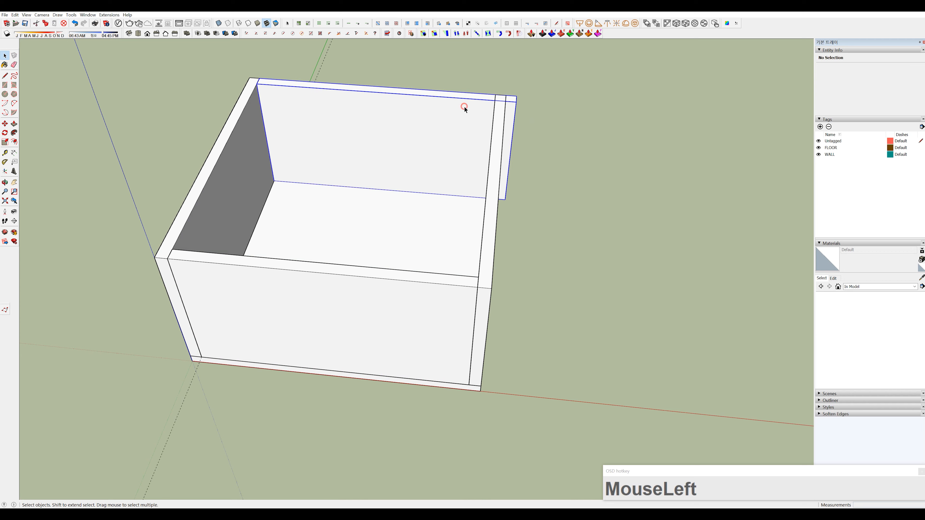
Step: Edit the rear wall group and shorten its overhanging end by 400 mm to meet the right side wall's inner face
{"action": "left_click", "coordinate": [466, 107]}
{"action": "key", "text": "space"}
{"action": "scroll", "coordinate": [522, 98], "scroll_direction": "up", "scroll_amount": 3}
{"action": "left_click", "coordinate": [514, 97]}
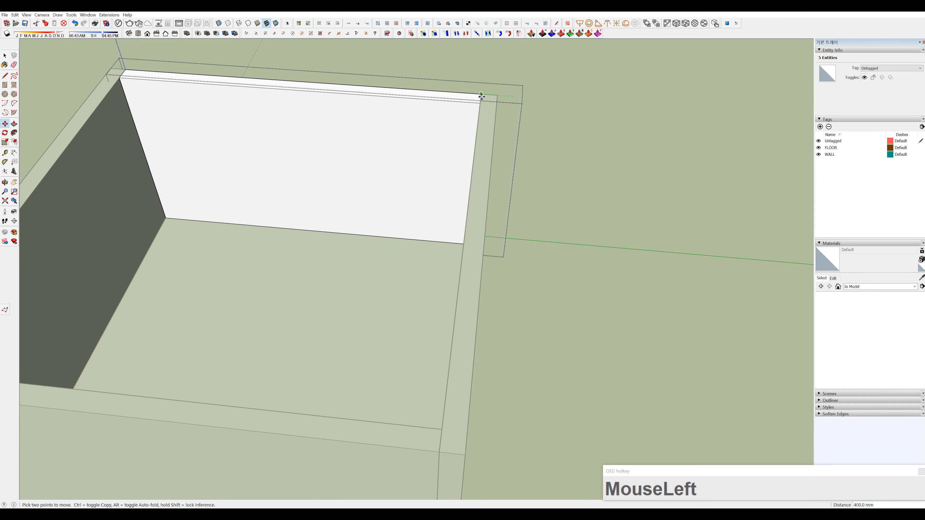
{"action": "key", "text": "space"}
{"action": "left_click", "coordinate": [570, 216]}
Step: Position the camera on the floor near the front wall and switch to the front view facing the rear wall
{"action": "middle_click_drag", "start_coordinate": [571, 215], "coordinate": [298, 326]}
{"action": "left_click", "coordinate": [408, 307]}
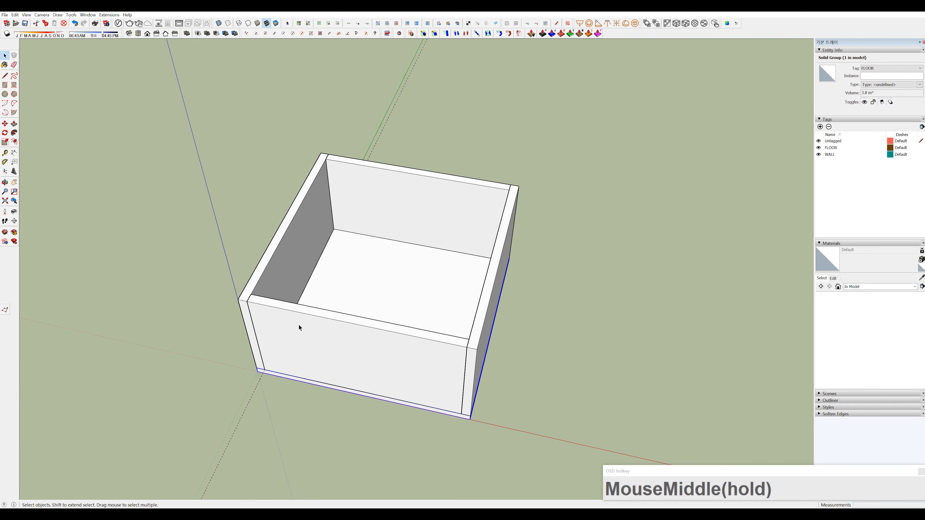
{"action": "scroll", "coordinate": [338, 284], "scroll_direction": "up", "scroll_amount": 2}
{"action": "middle_click_drag", "start_coordinate": [337, 284], "coordinate": [409, 285]}
{"action": "scroll", "coordinate": [393, 275], "scroll_direction": "up", "scroll_amount": 3}
{"action": "scroll", "coordinate": [394, 276], "scroll_direction": "up", "scroll_amount": 2}
{"action": "scroll", "coordinate": [409, 285], "scroll_direction": "down", "scroll_amount": 3}
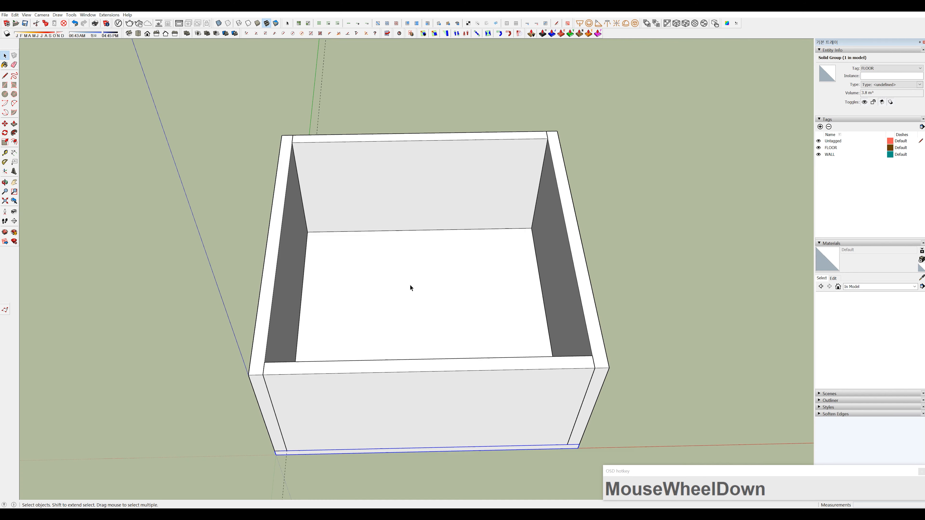
{"action": "left_click", "coordinate": [5, 214]}
{"action": "middle_click_drag", "start_coordinate": [315, 403], "coordinate": [339, 399]}
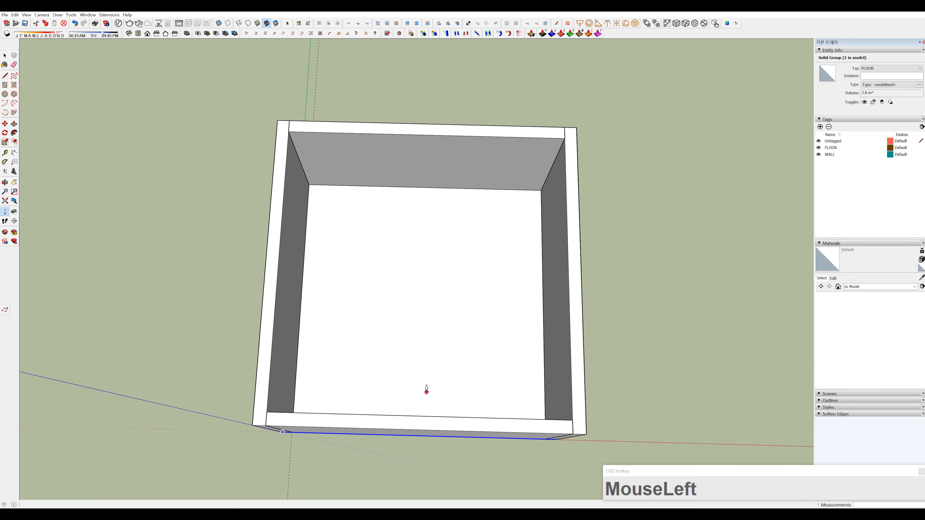
{"action": "left_click", "coordinate": [426, 392]}
{"action": "middle_click_drag", "start_coordinate": [421, 310], "coordinate": [459, 363], "text": "shift"}
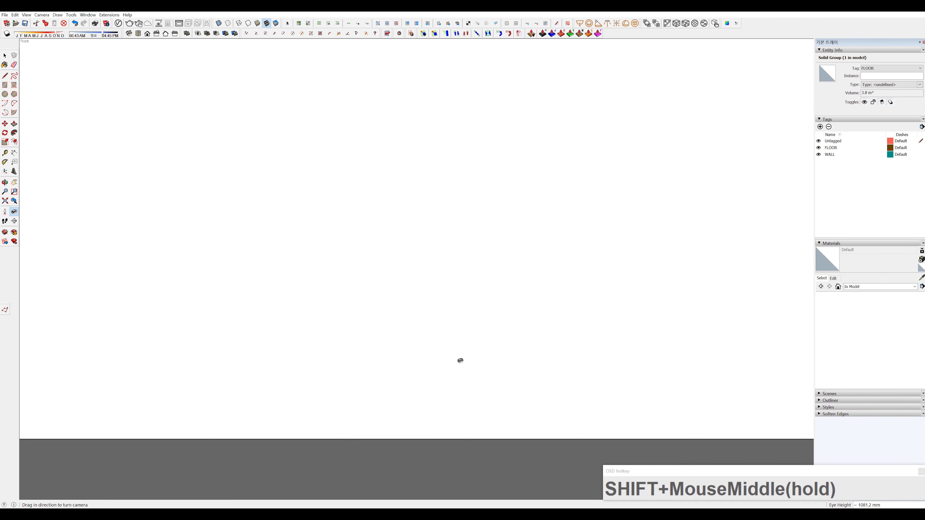
Step: Set the camera's eye height to 1500 mm and the field of view to 45 degrees
{"action": "key", "text": "KP_5"}
{"action": "key", "text": "KP_0"}
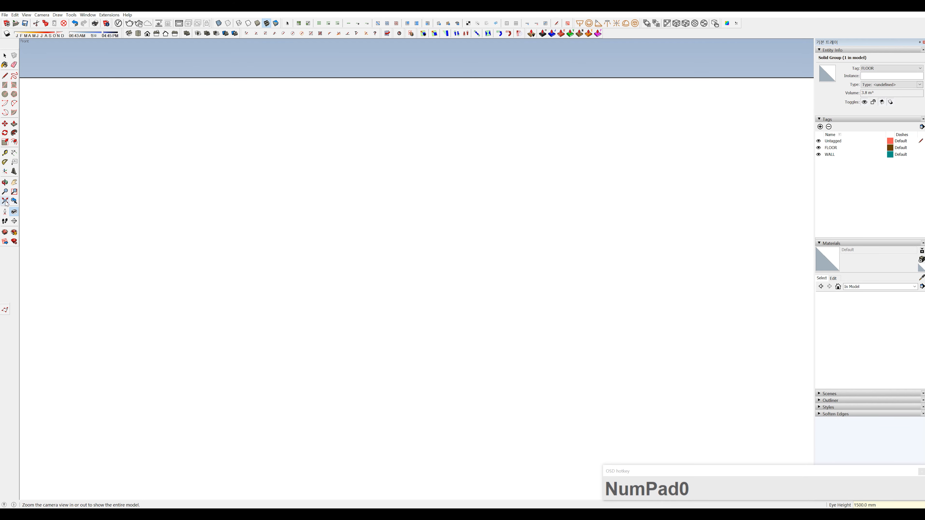
{"action": "type", "text": "5"}
{"action": "key", "text": "Return"}
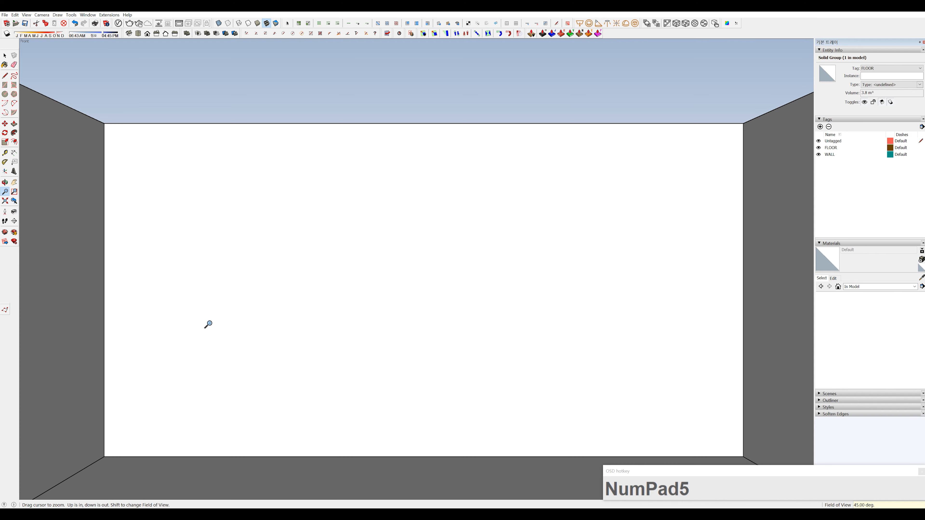
Step: Walk the camera backward from the rear wall and set its eye height to 1500 mm
{"action": "left_click", "coordinate": [6, 224]}
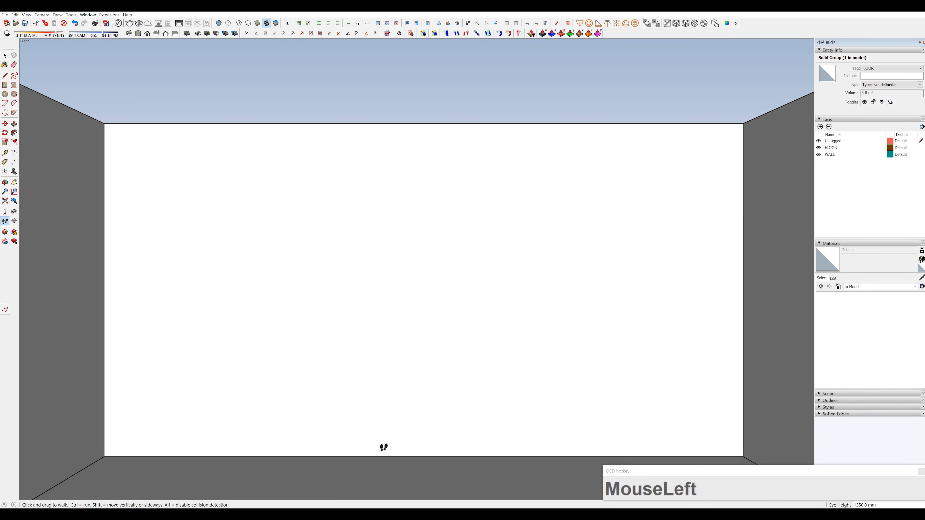
{"action": "key", "text": "Down"}
{"action": "key", "text": "Down"}
{"action": "key", "text": "Down"}
{"action": "key", "text": "Down"}
{"action": "key", "text": "Down"}
{"action": "key", "text": "Down"}
{"action": "key", "text": "Down"}
{"action": "key", "text": "Down"}
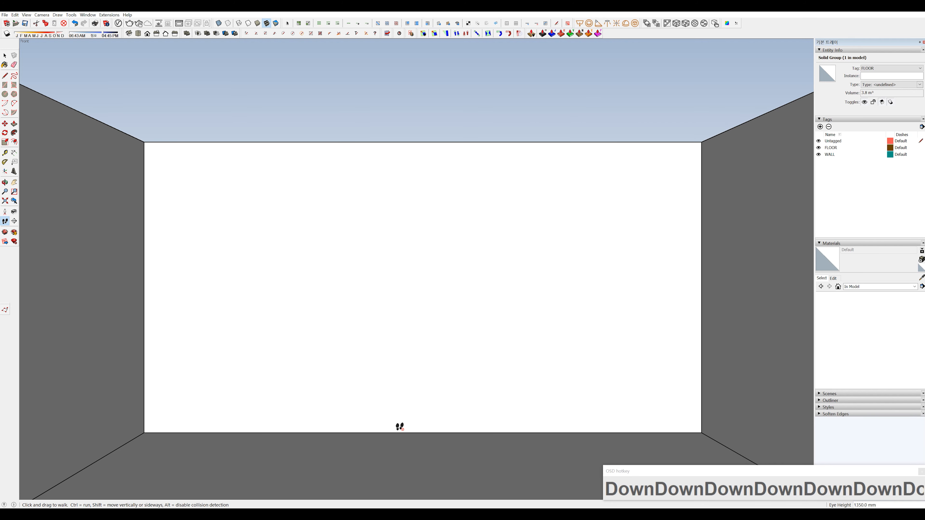
{"action": "type", "text": "1500"}
{"action": "key", "text": "Return"}
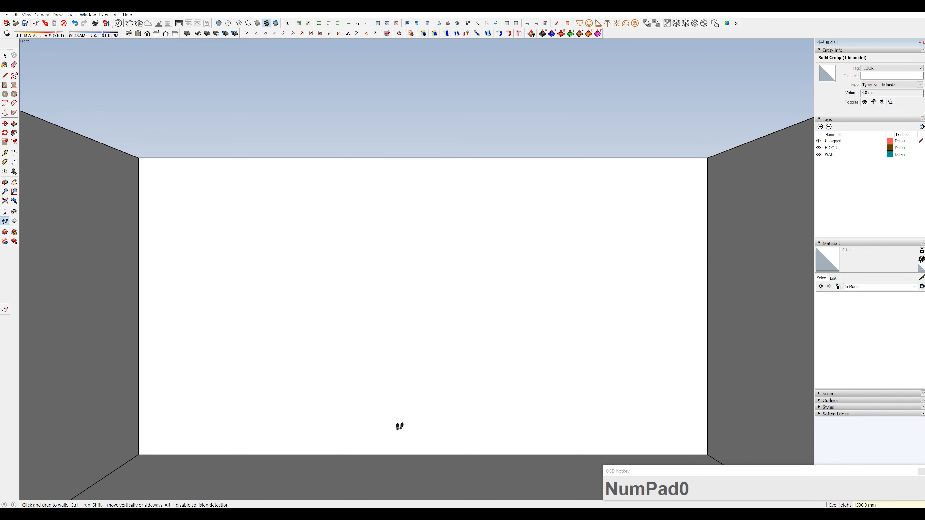
Step: Save the current interior camera view as a new scene and recall it
{"action": "left_click", "coordinate": [27, 15]}
{"action": "mouse_move", "coordinate": [61, 136]}
{"action": "left_click", "coordinate": [113, 136]}
{"action": "right_click", "coordinate": [28, 42]}
{"action": "left_click", "coordinate": [51, 70]}
{"action": "scroll", "coordinate": [265, 175], "scroll_direction": "down", "scroll_amount": 3}
{"action": "left_click", "coordinate": [30, 41]}
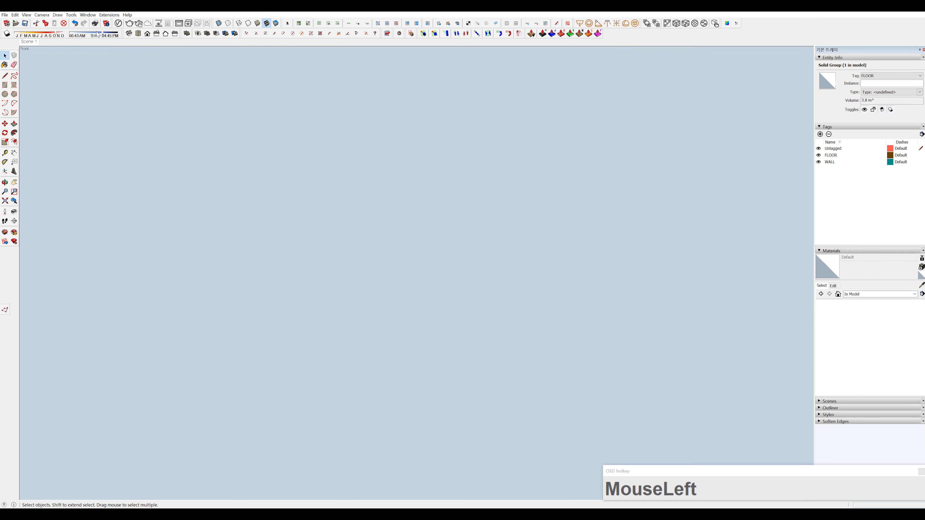
Step: Check the scene animation settings in the model information
{"action": "left_click", "coordinate": [88, 14]}
{"action": "left_click", "coordinate": [103, 50]}
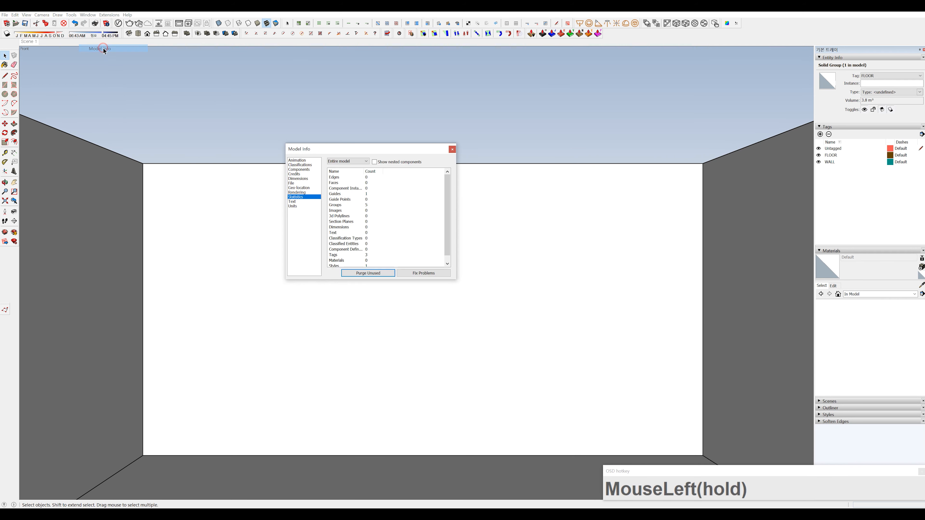
{"action": "left_click", "coordinate": [301, 162]}
{"action": "left_click", "coordinate": [452, 149]}
Step: Copy the floor slab up to the top of the walls as a ceiling
{"action": "scroll", "coordinate": [298, 335], "scroll_direction": "down", "scroll_amount": 5}
{"action": "middle_click_drag", "start_coordinate": [298, 335], "coordinate": [321, 328]}
{"action": "scroll", "coordinate": [321, 328], "scroll_direction": "up", "scroll_amount": 3}
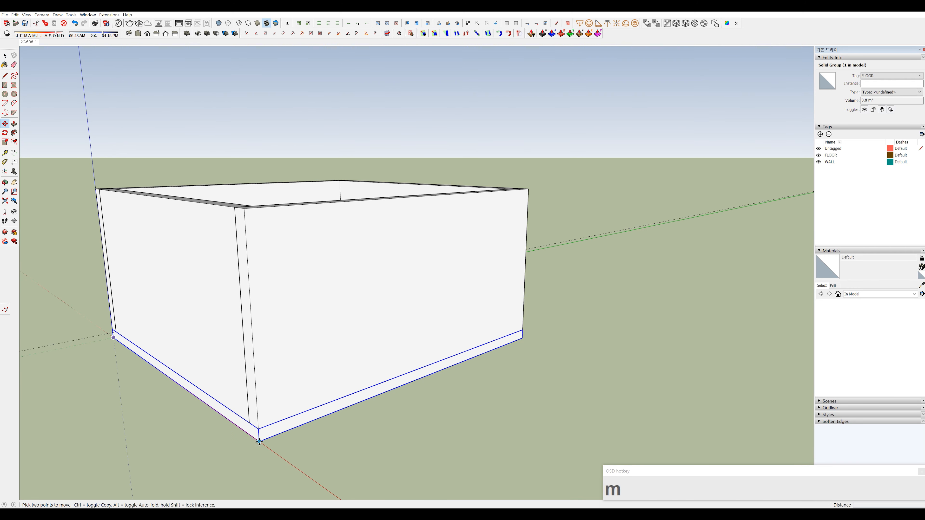
{"action": "left_click", "coordinate": [242, 204], "text": "ctrl"}
{"action": "left_click", "coordinate": [259, 235]}
{"action": "key", "text": "2"}
{"action": "scroll", "coordinate": [387, 363], "scroll_direction": "down", "scroll_amount": 2}
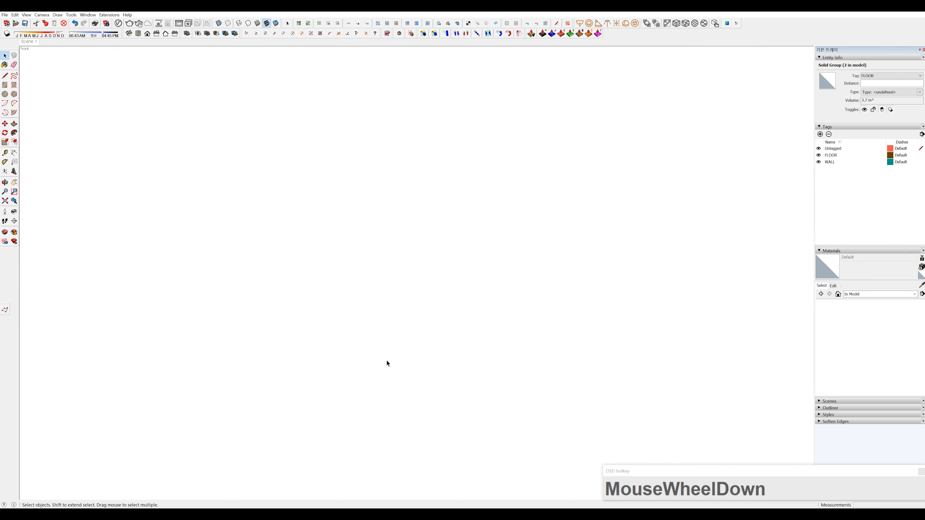
Step: Return to the saved scene and add a guide line on the floor 15 mm in front of the rear wall
{"action": "left_click", "coordinate": [35, 42]}
{"action": "middle_click_drag", "start_coordinate": [270, 128], "coordinate": [283, 409]}
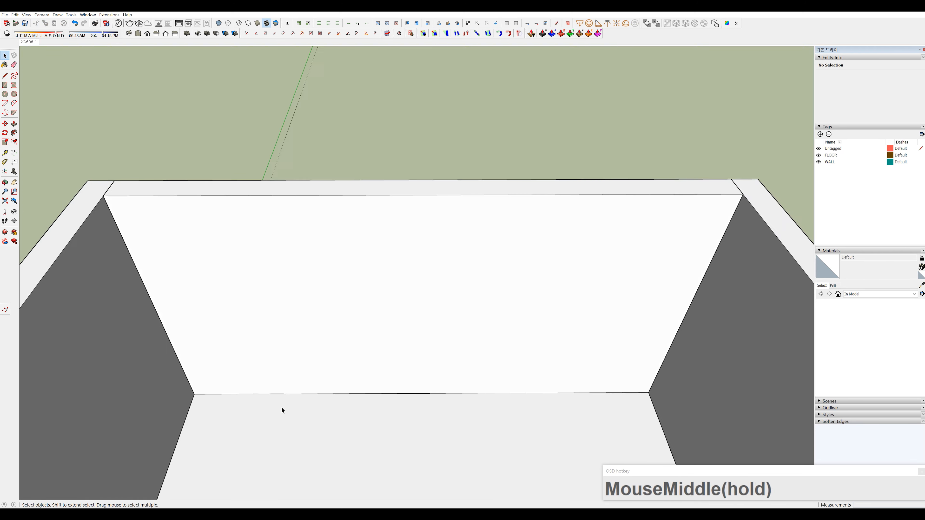
{"action": "scroll", "coordinate": [320, 283], "scroll_direction": "down", "scroll_amount": 3}
{"action": "middle_click_drag", "start_coordinate": [320, 283], "coordinate": [358, 356]}
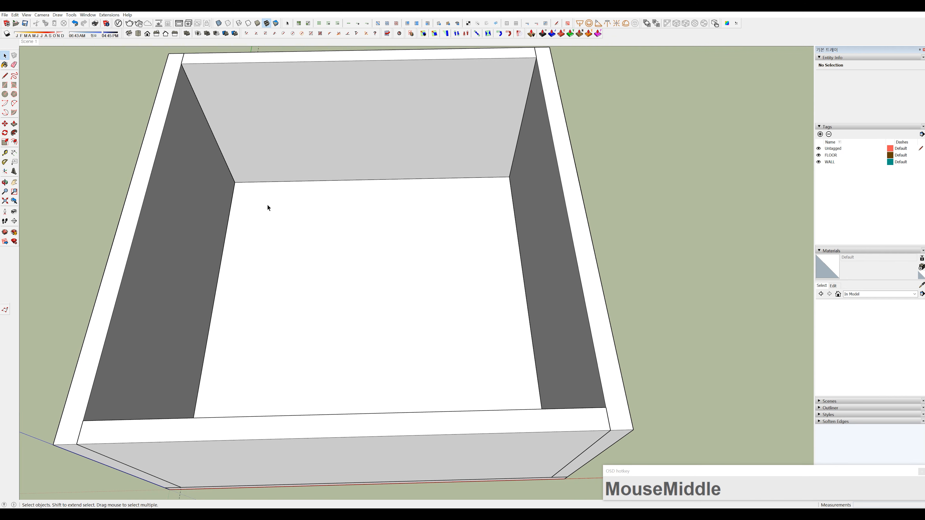
{"action": "scroll", "coordinate": [281, 187], "scroll_direction": "up", "scroll_amount": 3}
{"action": "key", "text": "t"}
{"action": "left_click", "coordinate": [299, 181]}
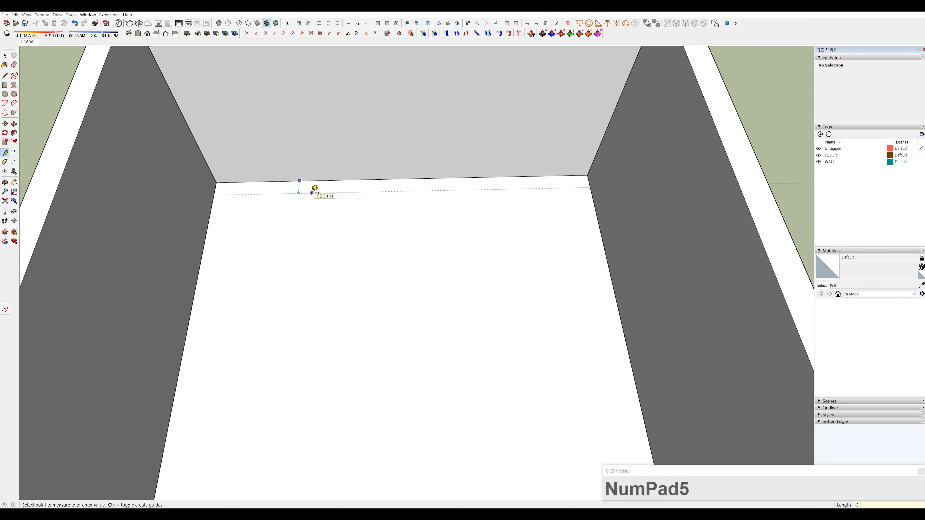
Step: Draw a rectangle on the floor between the rear wall and the guide, spanning from one side wall to the other
{"action": "scroll", "coordinate": [291, 182], "scroll_direction": "up", "scroll_amount": 5}
{"action": "key", "text": "r"}
{"action": "left_click", "coordinate": [115, 185]}
{"action": "scroll", "coordinate": [114, 185], "scroll_direction": "up", "scroll_amount": 1}
{"action": "middle_click_drag", "start_coordinate": [593, 188], "coordinate": [584, 236], "text": "shift"}
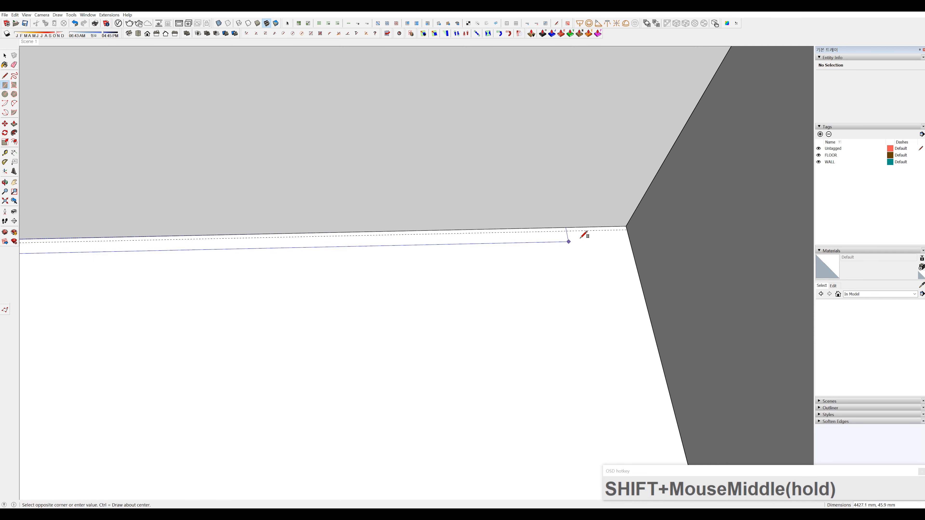
{"action": "left_click", "coordinate": [629, 228]}
Step: Group the thin floor rectangle and extrude it up to the height of the walls as an inner panel
{"action": "key", "text": "space"}
{"action": "scroll", "coordinate": [622, 231], "scroll_direction": "up", "scroll_amount": 1}
{"action": "key", "text": "p"}
{"action": "left_click_drag", "start_coordinate": [625, 229], "coordinate": [649, 187]}
{"action": "key", "text": "Return"}
{"action": "scroll", "coordinate": [649, 186], "scroll_direction": "down", "scroll_amount": 5}
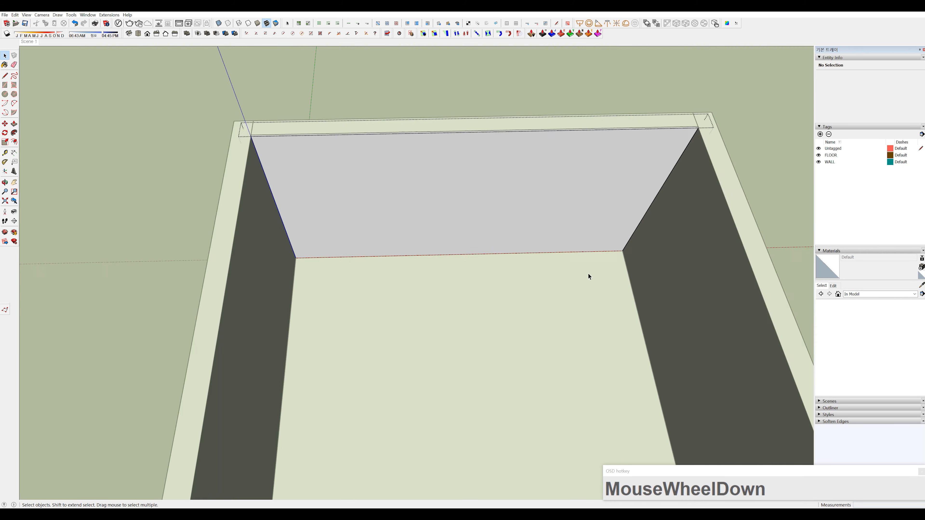
Step: Create a tag named WALL_IN and assign the rear inner panel to it
{"action": "key", "text": "space"}
{"action": "left_click", "coordinate": [604, 221]}
{"action": "middle_click_drag", "start_coordinate": [604, 221], "coordinate": [722, 186], "text": "shift"}
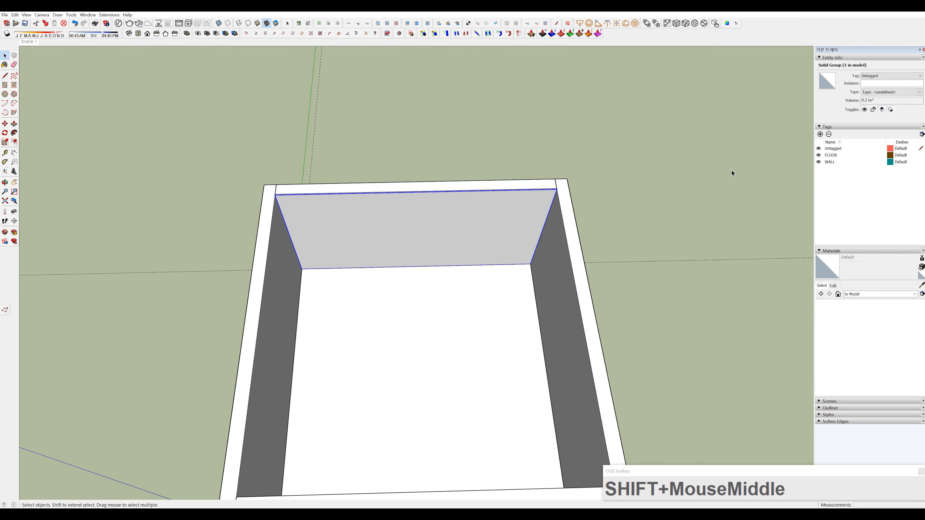
{"action": "left_click", "coordinate": [884, 75]}
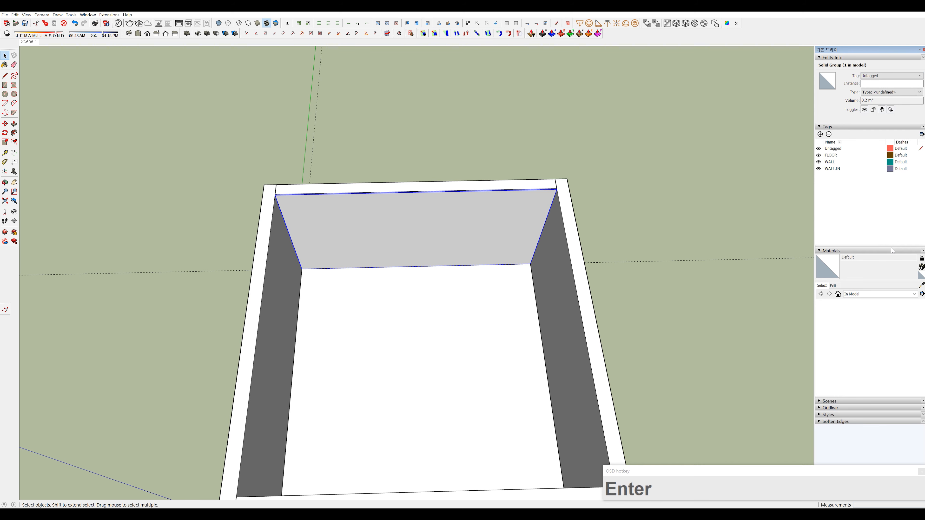
{"action": "middle_click_drag", "start_coordinate": [462, 248], "coordinate": [463, 223], "text": "shift"}
{"action": "left_click", "coordinate": [882, 76]}
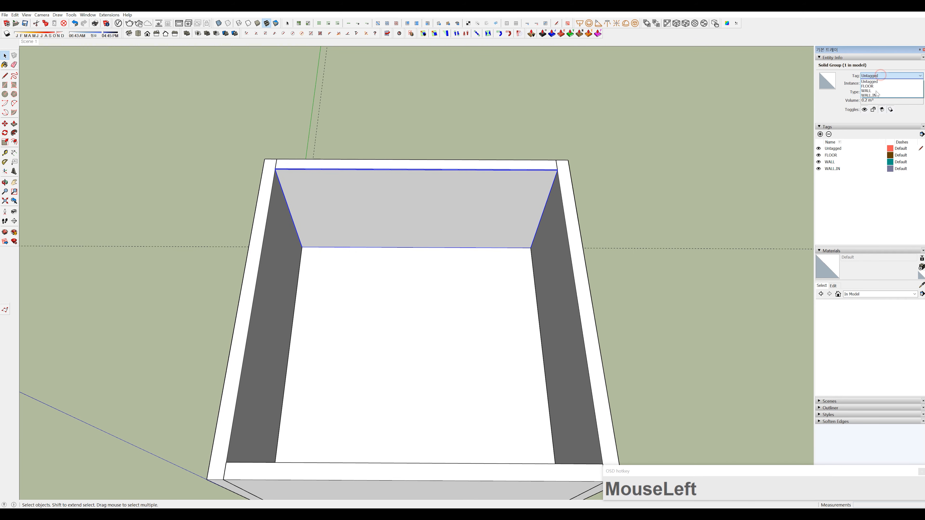
Step: Copy the rear inner panel toward the middle of the room and rotate the copy 90 degrees
{"action": "middle_click_drag", "start_coordinate": [485, 255], "coordinate": [448, 227]}
{"action": "key", "text": "m"}
{"action": "left_click_drag", "start_coordinate": [434, 242], "coordinate": [348, 221], "text": "ctrl"}
{"action": "middle_click_drag", "start_coordinate": [328, 223], "coordinate": [322, 243]}
{"action": "scroll", "coordinate": [293, 243], "scroll_direction": "up", "scroll_amount": 5}
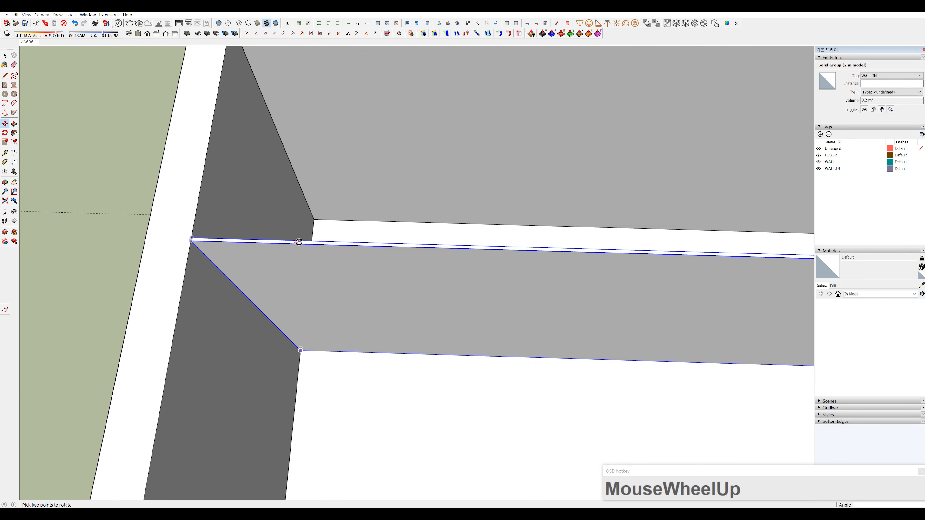
{"action": "left_click", "coordinate": [298, 242]}
{"action": "scroll", "coordinate": [409, 408], "scroll_direction": "down", "scroll_amount": 5}
Step: Move the rotated panel into the rear corner, flush against the left side wall's inner face
{"action": "middle_click_drag", "start_coordinate": [592, 330], "coordinate": [276, 305]}
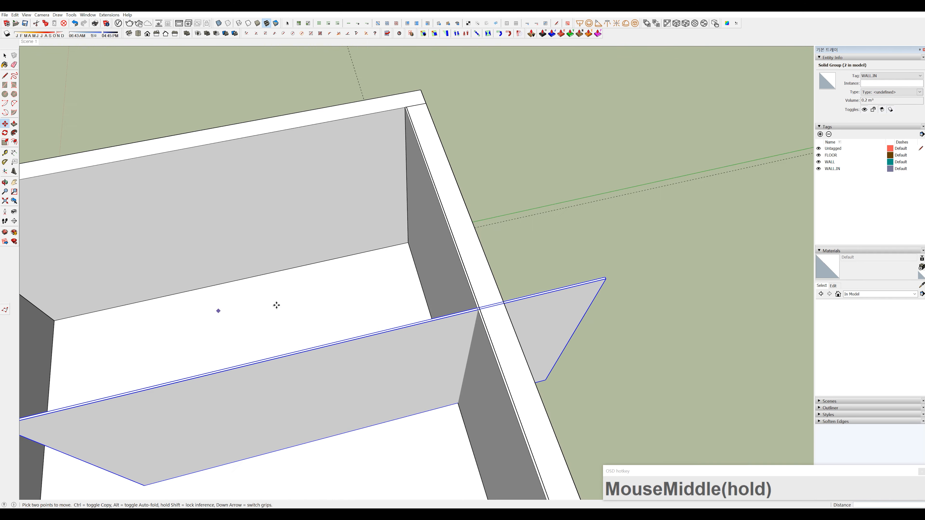
{"action": "scroll", "coordinate": [612, 278], "scroll_direction": "up", "scroll_amount": 5}
{"action": "scroll", "coordinate": [605, 275], "scroll_direction": "up", "scroll_amount": 2}
{"action": "left_click", "coordinate": [597, 278]}
{"action": "scroll", "coordinate": [367, 208], "scroll_direction": "down", "scroll_amount": 4}
{"action": "middle_click_drag", "start_coordinate": [366, 207], "coordinate": [557, 226], "text": "shift"}
{"action": "scroll", "coordinate": [541, 155], "scroll_direction": "up", "scroll_amount": 3}
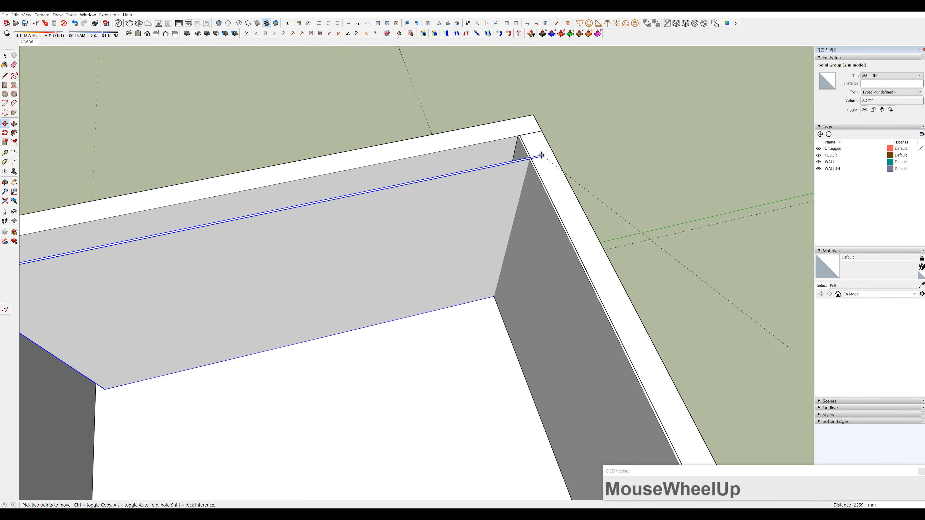
{"action": "scroll", "coordinate": [518, 137], "scroll_direction": "up", "scroll_amount": 2}
{"action": "left_click", "coordinate": [524, 136]}
{"action": "scroll", "coordinate": [525, 136], "scroll_direction": "up", "scroll_amount": 3}
{"action": "left_click", "coordinate": [523, 127]}
Step: Edit the left side panel group and adjust its front end to meet the front wall's inner face
{"action": "scroll", "coordinate": [484, 297], "scroll_direction": "down", "scroll_amount": 5}
{"action": "middle_click_drag", "start_coordinate": [385, 362], "coordinate": [495, 330], "text": "shift"}
{"action": "scroll", "coordinate": [526, 330], "scroll_direction": "up", "scroll_amount": 2}
{"action": "key", "text": "space"}
{"action": "double_click", "coordinate": [271, 271]}
{"action": "left_click_drag", "start_coordinate": [221, 240], "coordinate": [400, 425]}
{"action": "scroll", "coordinate": [311, 267], "scroll_direction": "up", "scroll_amount": 2}
{"action": "key", "text": "p"}
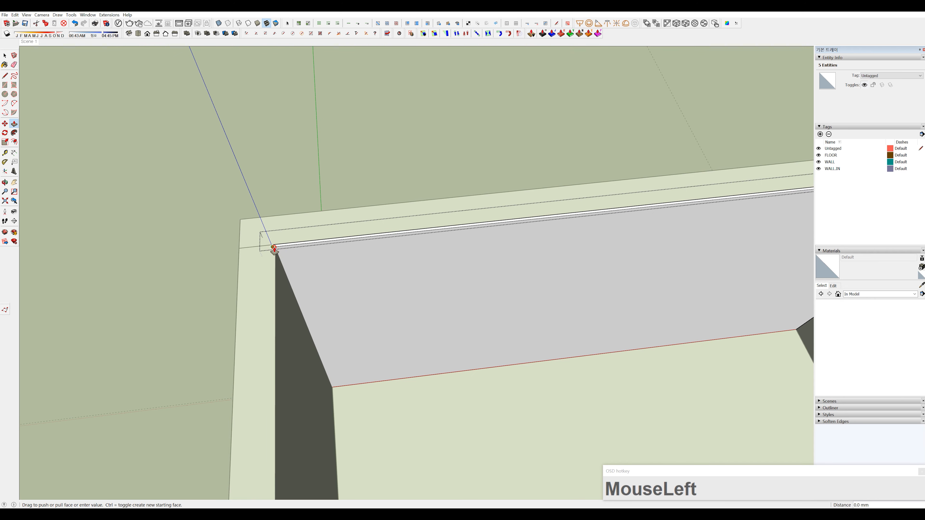
{"action": "scroll", "coordinate": [277, 250], "scroll_direction": "down", "scroll_amount": 3}
Step: Copy the rear inner panel into the middle of the room, toward the front wall
{"action": "left_click", "coordinate": [516, 335]}
{"action": "middle_click_drag", "start_coordinate": [516, 334], "coordinate": [541, 288]}
{"action": "scroll", "coordinate": [540, 288], "scroll_direction": "down", "scroll_amount": 3}
{"action": "left_click", "coordinate": [530, 311], "text": "ctrl"}
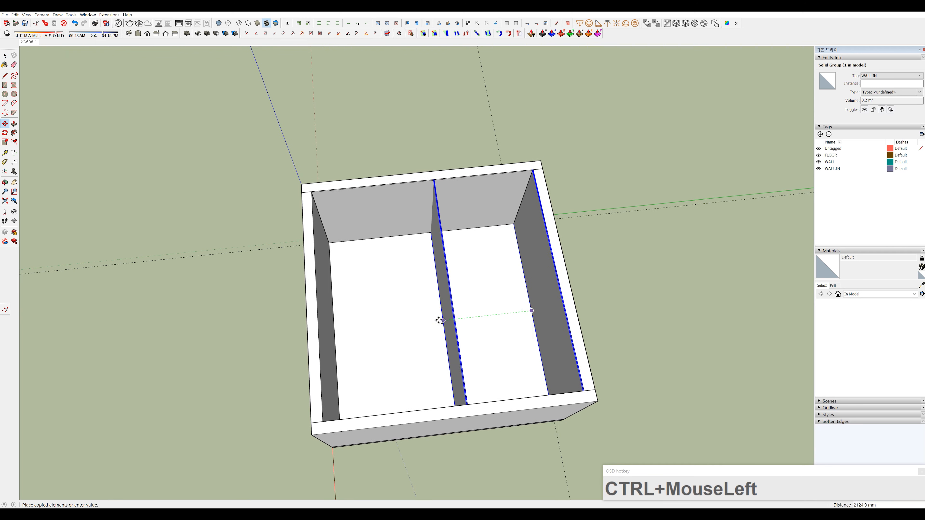
{"action": "scroll", "coordinate": [440, 324], "scroll_direction": "up", "scroll_amount": 3}
{"action": "scroll", "coordinate": [446, 213], "scroll_direction": "up", "scroll_amount": 2}
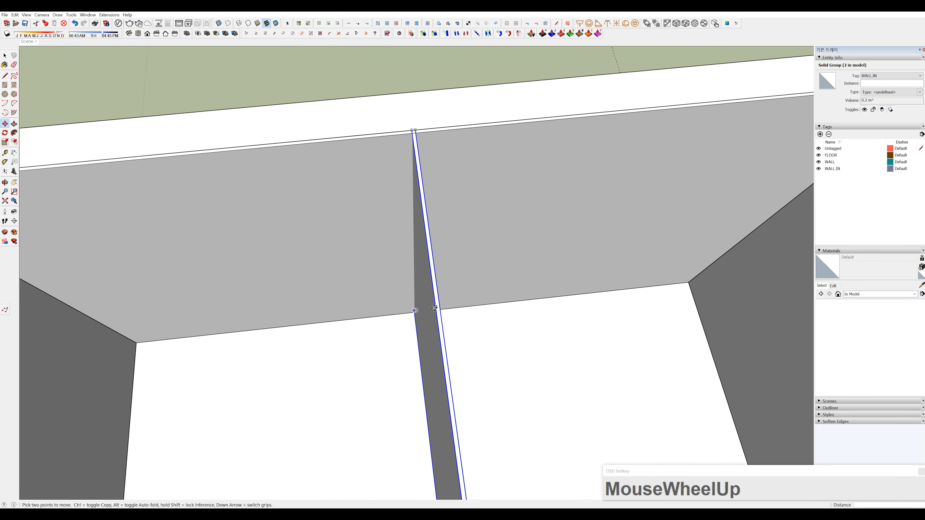
Step: Rotate the copied panel in the middle of the room by 180 degrees
{"action": "left_click", "coordinate": [427, 228]}
{"action": "scroll", "coordinate": [255, 397], "scroll_direction": "down", "scroll_amount": 6}
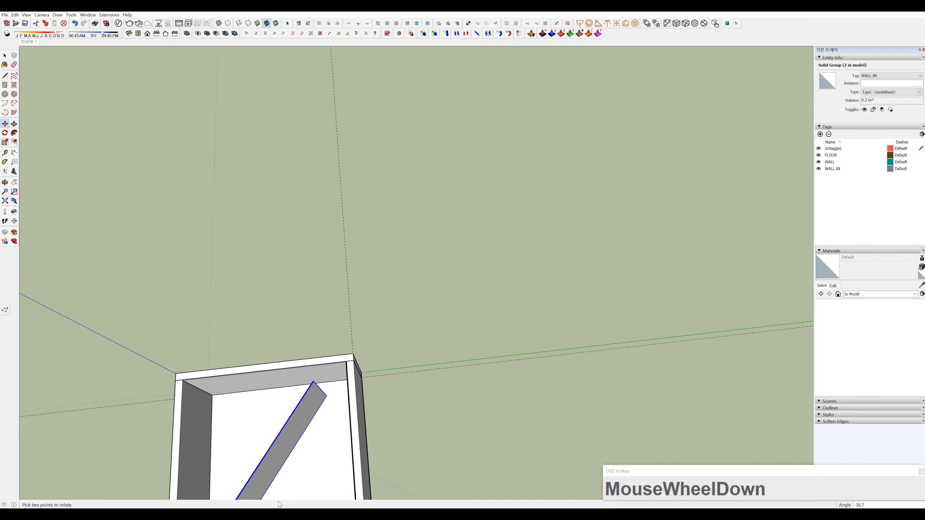
{"action": "middle_click_drag", "start_coordinate": [279, 494], "coordinate": [327, 370], "text": "shift"}
{"action": "left_click", "coordinate": [314, 374]}
{"action": "scroll", "coordinate": [306, 252], "scroll_direction": "up", "scroll_amount": 5}
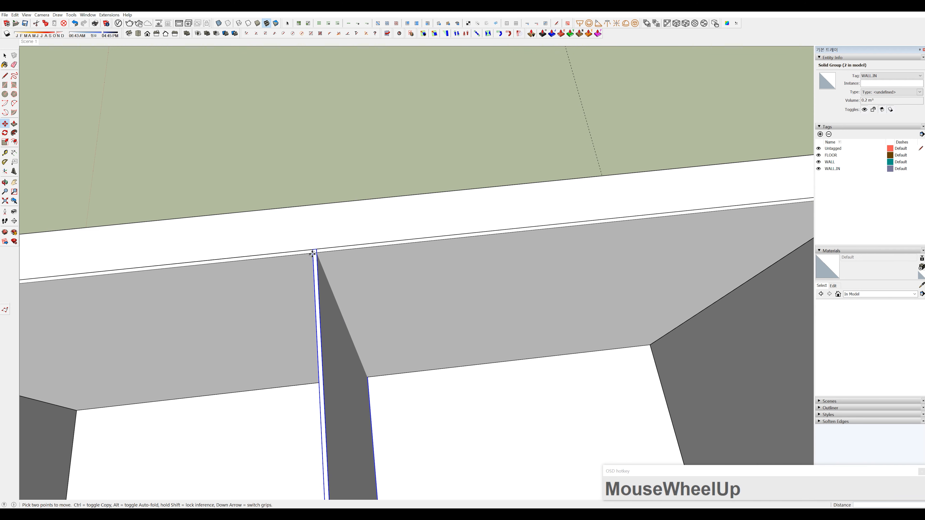
Step: Move the rotated panel by its top corner to the front wall's inner face at the left corner
{"action": "scroll", "coordinate": [330, 266], "scroll_direction": "down", "scroll_amount": 3}
{"action": "scroll", "coordinate": [317, 261], "scroll_direction": "up", "scroll_amount": 3}
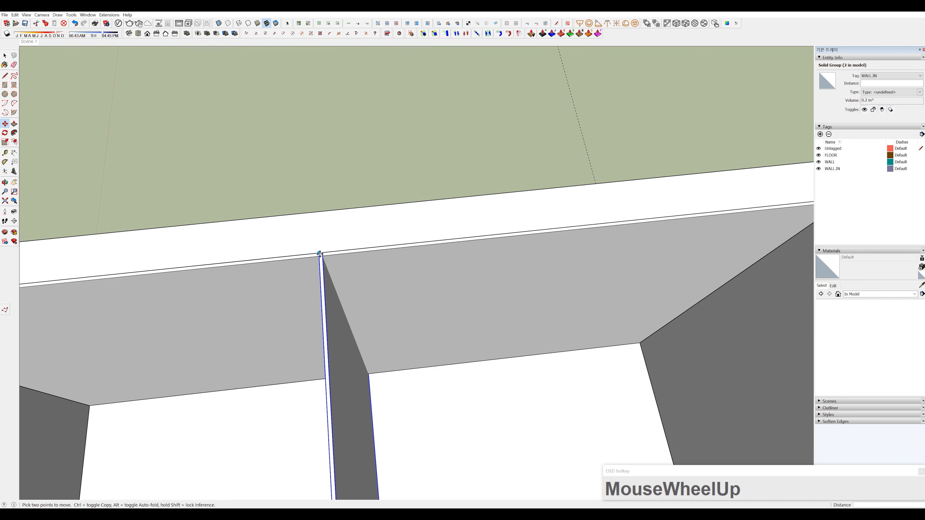
{"action": "scroll", "coordinate": [312, 253], "scroll_direction": "down", "scroll_amount": 2}
{"action": "middle_click_drag", "start_coordinate": [313, 252], "coordinate": [424, 248], "text": "shift"}
{"action": "left_click", "coordinate": [151, 275]}
{"action": "middle_click_drag", "start_coordinate": [233, 286], "coordinate": [356, 313]}
Step: Edit the front inner panel group and shorten its end to butt against the left side panel
{"action": "key", "text": "space"}
{"action": "double_click", "coordinate": [375, 199]}
{"action": "left_click_drag", "start_coordinate": [376, 271], "coordinate": [404, 117]}
{"action": "scroll", "coordinate": [390, 128], "scroll_direction": "up", "scroll_amount": 5}
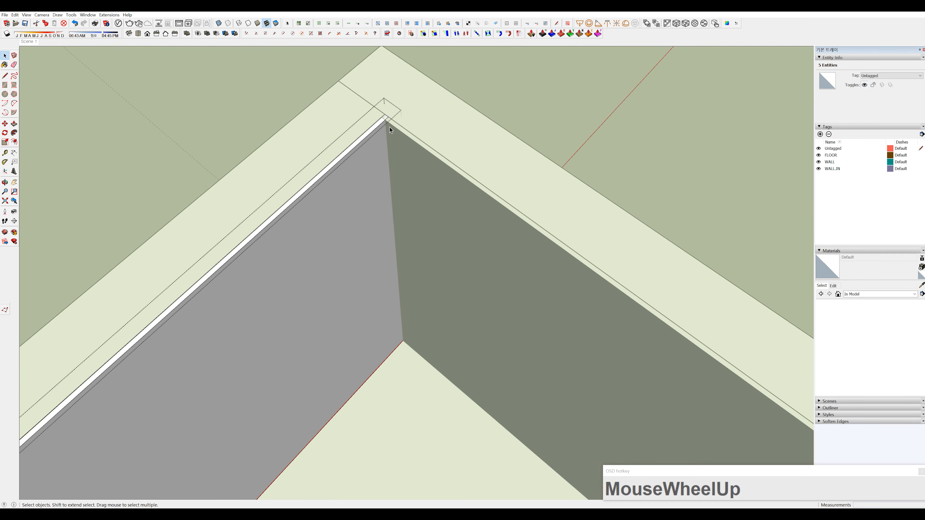
{"action": "key", "text": "m"}
{"action": "scroll", "coordinate": [393, 117], "scroll_direction": "up", "scroll_amount": 1}
{"action": "left_click", "coordinate": [387, 114]}
{"action": "key", "text": "space"}
{"action": "left_click", "coordinate": [453, 197]}
{"action": "scroll", "coordinate": [453, 200], "scroll_direction": "down", "scroll_amount": 1}
Step: Copy the left side inner panel into the middle of the room, toward the opposite side wall
{"action": "middle_click_drag", "start_coordinate": [474, 364], "coordinate": [335, 223], "text": "shift"}
{"action": "scroll", "coordinate": [464, 167], "scroll_direction": "down", "scroll_amount": 3}
{"action": "left_click", "coordinate": [575, 206]}
{"action": "middle_click_drag", "start_coordinate": [587, 211], "coordinate": [554, 222]}
{"action": "key", "text": "m"}
{"action": "left_click", "coordinate": [543, 230], "text": "ctrl"}
{"action": "left_click", "coordinate": [424, 256]}
{"action": "scroll", "coordinate": [415, 161], "scroll_direction": "up", "scroll_amount": 4}
{"action": "scroll", "coordinate": [393, 90], "scroll_direction": "up", "scroll_amount": 2}
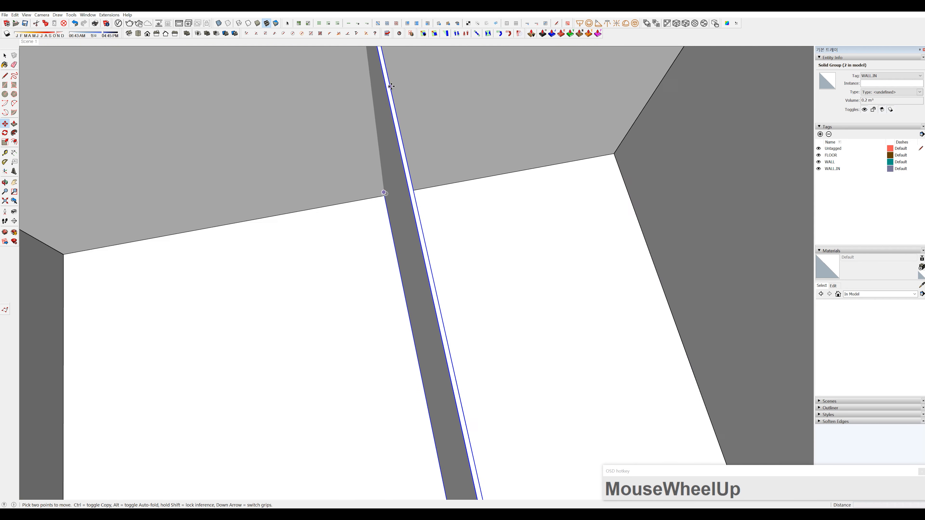
Step: Rotate the copied inner panel half a turn about its middle
{"action": "middle_click_drag", "start_coordinate": [403, 174], "coordinate": [399, 217]}
{"action": "scroll", "coordinate": [407, 142], "scroll_direction": "down", "scroll_amount": 1}
{"action": "scroll", "coordinate": [402, 131], "scroll_direction": "up", "scroll_amount": 1}
{"action": "scroll", "coordinate": [398, 119], "scroll_direction": "down", "scroll_amount": 1}
{"action": "left_click", "coordinate": [426, 424]}
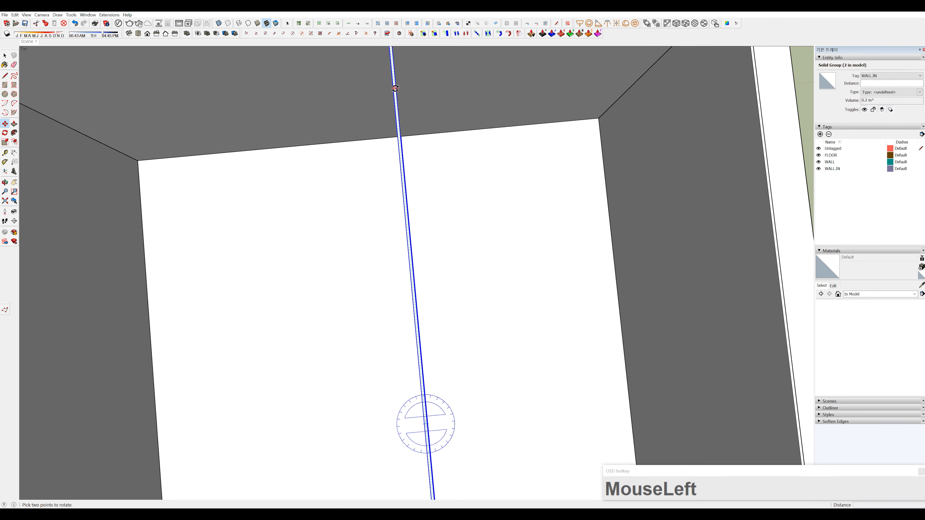
Step: Move the rotated panel by its top end corner to the inner corner of the opposite side wall
{"action": "scroll", "coordinate": [310, 371], "scroll_direction": "down", "scroll_amount": 3}
{"action": "scroll", "coordinate": [312, 336], "scroll_direction": "up", "scroll_amount": 1}
{"action": "scroll", "coordinate": [392, 303], "scroll_direction": "up", "scroll_amount": 4}
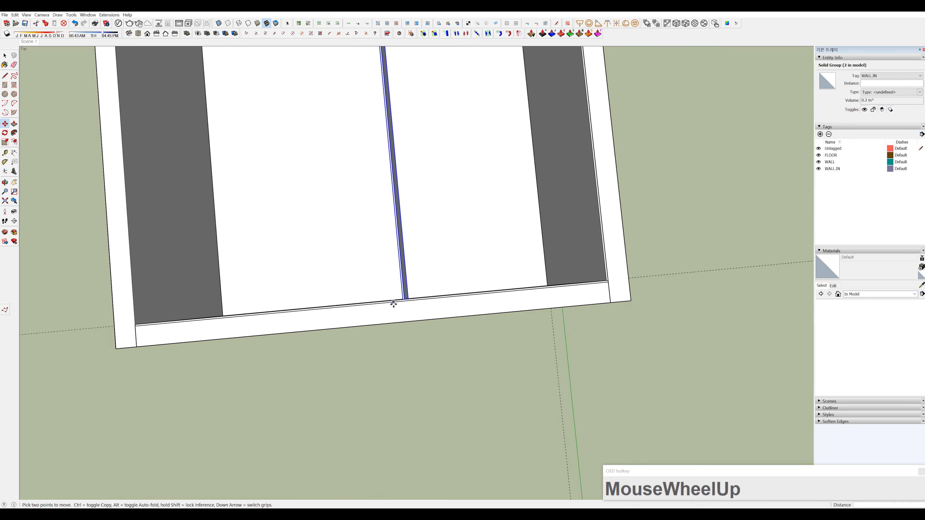
{"action": "scroll", "coordinate": [343, 304], "scroll_direction": "down", "scroll_amount": 2}
{"action": "middle_click_drag", "start_coordinate": [343, 303], "coordinate": [429, 285], "text": "shift"}
{"action": "left_click", "coordinate": [411, 283]}
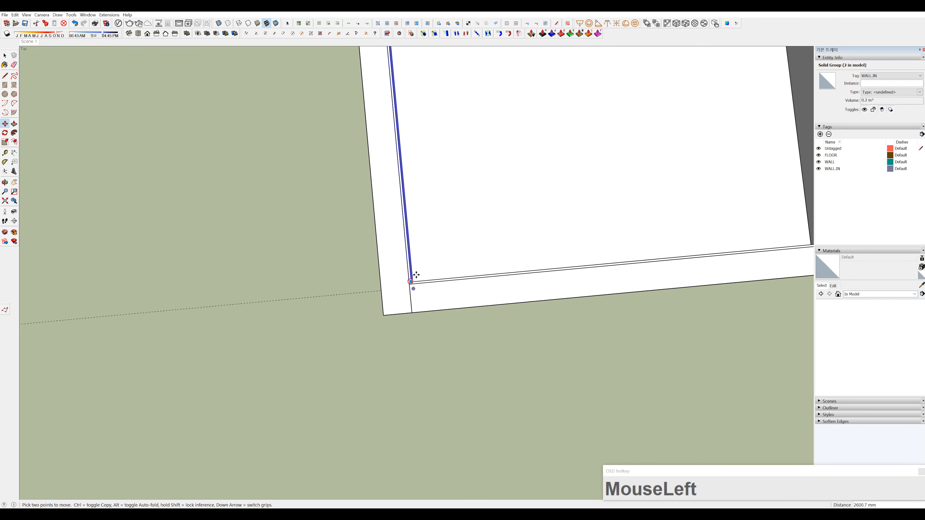
Step: Edit the moved side panel group and shorten its far end by 15 mm to butt against the adjoining inner panel
{"action": "scroll", "coordinate": [412, 276], "scroll_direction": "down", "scroll_amount": 4}
{"action": "middle_click_drag", "start_coordinate": [381, 77], "coordinate": [387, 185], "text": "shift"}
{"action": "scroll", "coordinate": [433, 237], "scroll_direction": "up", "scroll_amount": 4}
{"action": "middle_click_drag", "start_coordinate": [432, 271], "coordinate": [413, 261]}
{"action": "key", "text": "space"}
{"action": "left_click", "coordinate": [361, 153]}
{"action": "double_click", "coordinate": [376, 153]}
{"action": "left_click_drag", "start_coordinate": [395, 155], "coordinate": [503, 423]}
{"action": "scroll", "coordinate": [455, 186], "scroll_direction": "up", "scroll_amount": 1}
{"action": "left_click", "coordinate": [430, 181]}
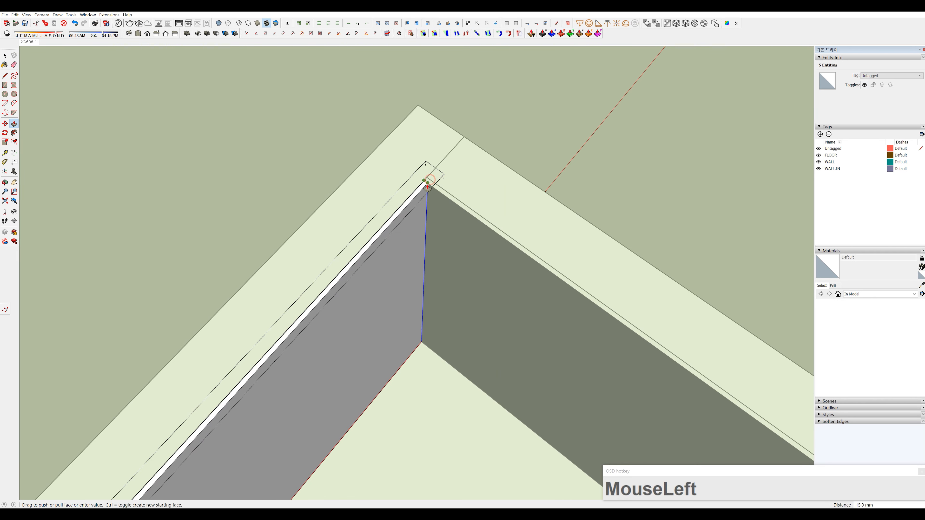
{"action": "left_click", "coordinate": [427, 184]}
{"action": "key", "text": "space"}
{"action": "left_click", "coordinate": [586, 167]}
{"action": "scroll", "coordinate": [583, 168], "scroll_direction": "down", "scroll_amount": 4}
{"action": "middle_click_drag", "start_coordinate": [430, 222], "coordinate": [204, 255]}
{"action": "middle_click_drag", "start_coordinate": [452, 255], "coordinate": [375, 274]}
{"action": "scroll", "coordinate": [423, 249], "scroll_direction": "down", "scroll_amount": 3}
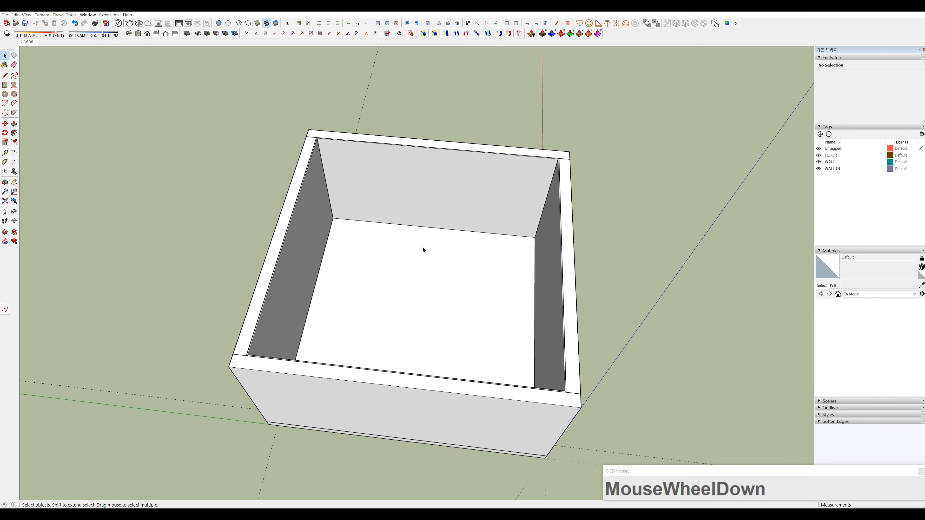
{"action": "left_click", "coordinate": [840, 171]}
{"action": "scroll", "coordinate": [413, 281], "scroll_direction": "up", "scroll_amount": 3}
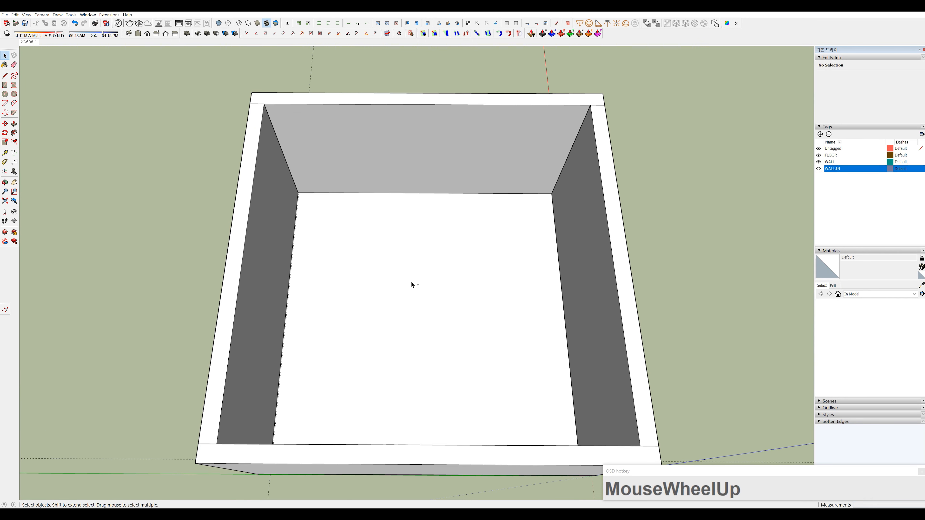
{"action": "middle_click_drag", "start_coordinate": [413, 281], "coordinate": [301, 182]}
{"action": "left_click", "coordinate": [291, 157]}
{"action": "scroll", "coordinate": [487, 320], "scroll_direction": "down", "scroll_amount": 2}
{"action": "scroll", "coordinate": [577, 348], "scroll_direction": "up", "scroll_amount": 4}
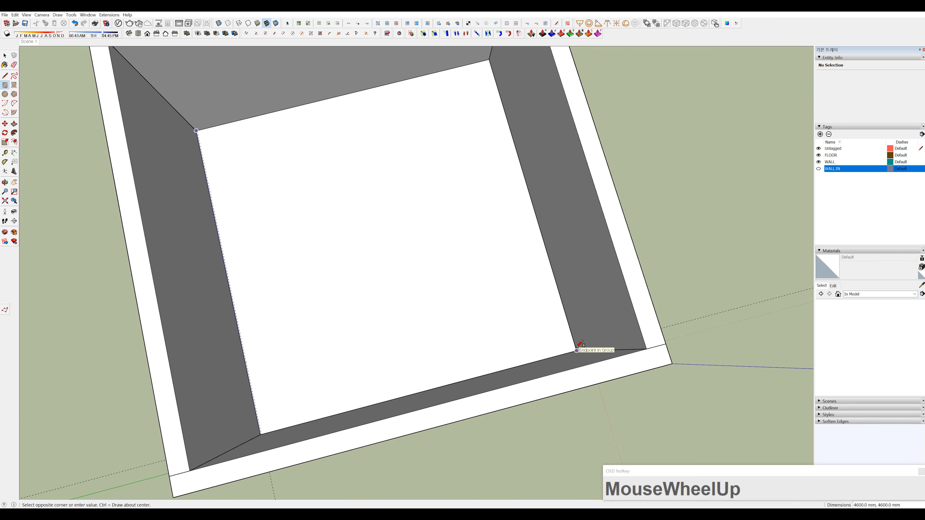
{"action": "key", "text": "Escape"}
{"action": "left_click", "coordinate": [819, 169]}
Step: Draw a floor rectangle about 4585 × 4570 mm between opposite inner panel corners and extrude it into a thin slab
{"action": "middle_click_drag", "start_coordinate": [541, 263], "coordinate": [212, 120]}
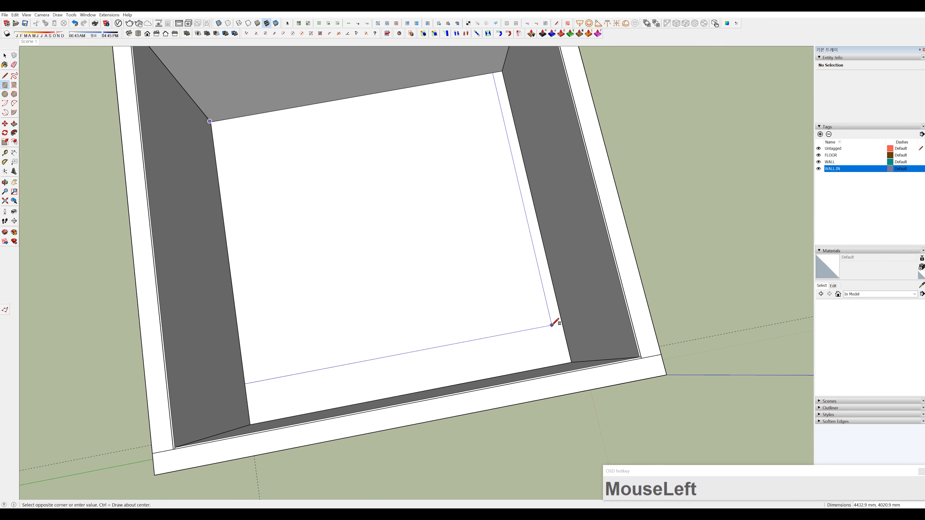
{"action": "middle_click_drag", "start_coordinate": [578, 357], "coordinate": [713, 363]}
{"action": "scroll", "coordinate": [578, 258], "scroll_direction": "up", "scroll_amount": 6}
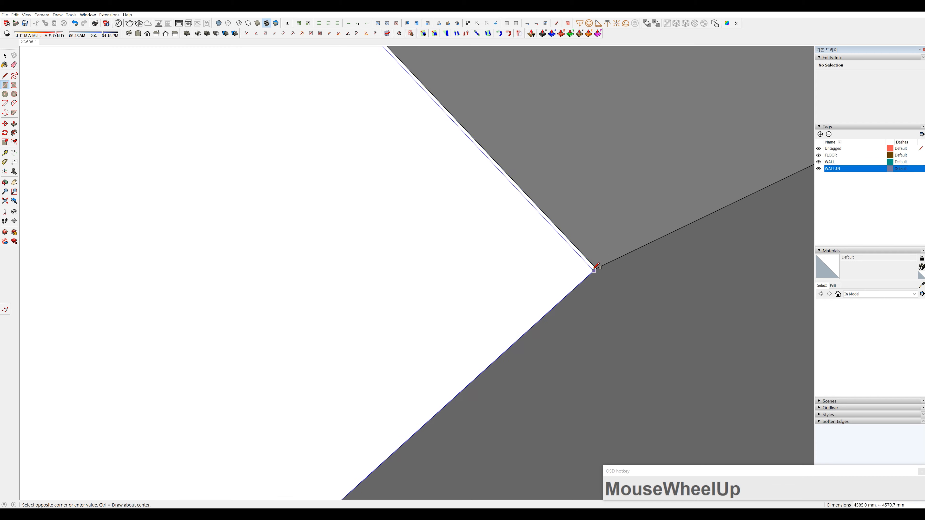
{"action": "left_click", "coordinate": [598, 266]}
{"action": "left_click", "coordinate": [512, 263]}
{"action": "key", "text": "p"}
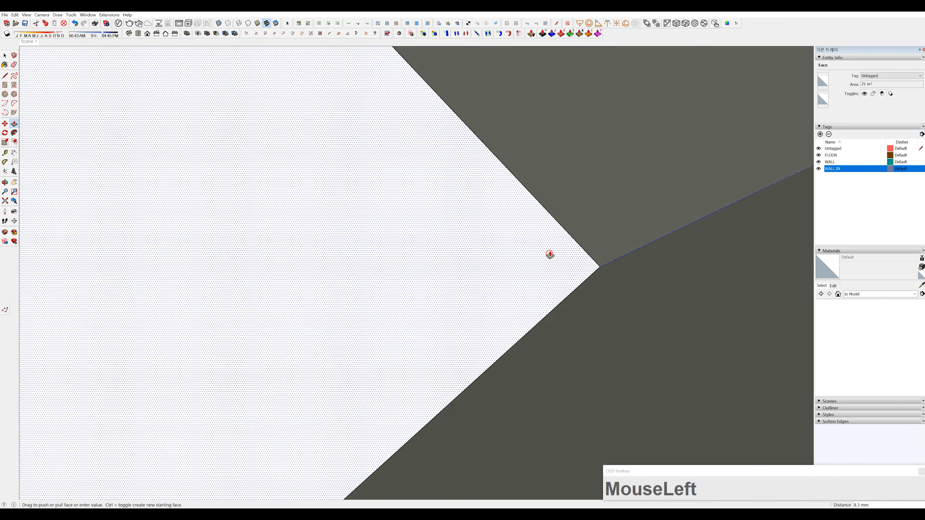
{"action": "key", "text": "Return"}
Step: Select one side face of the new floor slab with its edges and Push/Pull it to the adjacent side wall
{"action": "scroll", "coordinate": [560, 260], "scroll_direction": "down", "scroll_amount": 10}
{"action": "middle_click_drag", "start_coordinate": [552, 269], "coordinate": [448, 315]}
{"action": "left_click_drag", "start_coordinate": [471, 153], "coordinate": [599, 419]}
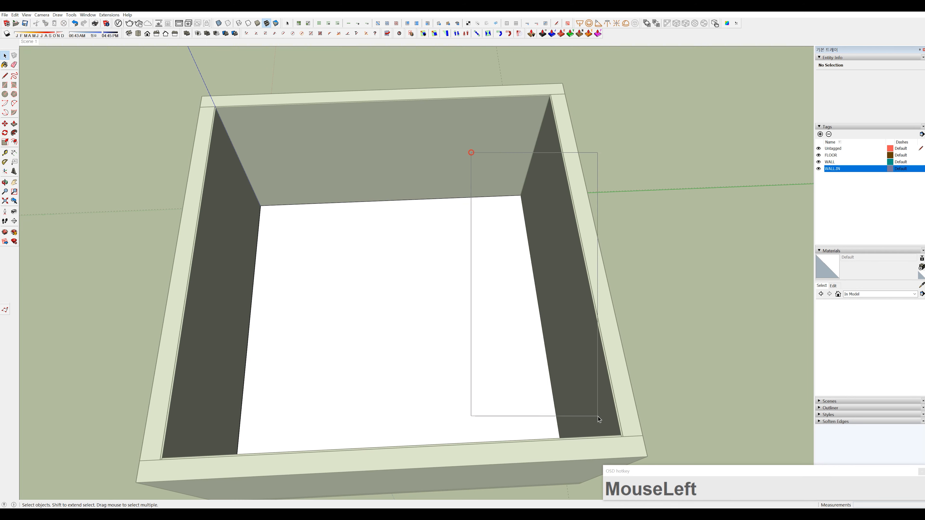
{"action": "key", "text": "p"}
{"action": "left_click", "coordinate": [543, 345]}
{"action": "scroll", "coordinate": [517, 349], "scroll_direction": "up", "scroll_amount": 5}
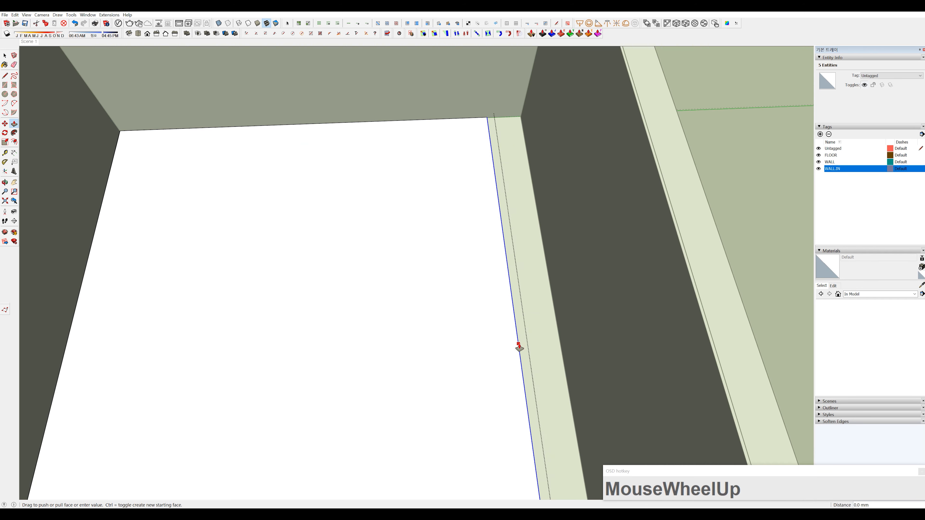
{"action": "left_click", "coordinate": [567, 339]}
Step: Inspect the room from several sides to check how the floor slab meets the walls and inner panels
{"action": "scroll", "coordinate": [372, 365], "scroll_direction": "down", "scroll_amount": 6}
{"action": "middle_click_drag", "start_coordinate": [372, 366], "coordinate": [466, 416]}
{"action": "scroll", "coordinate": [467, 416], "scroll_direction": "down", "scroll_amount": 5}
{"action": "middle_click_drag", "start_coordinate": [744, 378], "coordinate": [478, 377]}
{"action": "scroll", "coordinate": [465, 330], "scroll_direction": "up", "scroll_amount": 5}
{"action": "middle_click_drag", "start_coordinate": [465, 331], "coordinate": [520, 431]}
{"action": "scroll", "coordinate": [521, 432], "scroll_direction": "down", "scroll_amount": 2}
{"action": "scroll", "coordinate": [520, 431], "scroll_direction": "down", "scroll_amount": 3}
{"action": "middle_click_drag", "start_coordinate": [471, 320], "coordinate": [782, 234]}
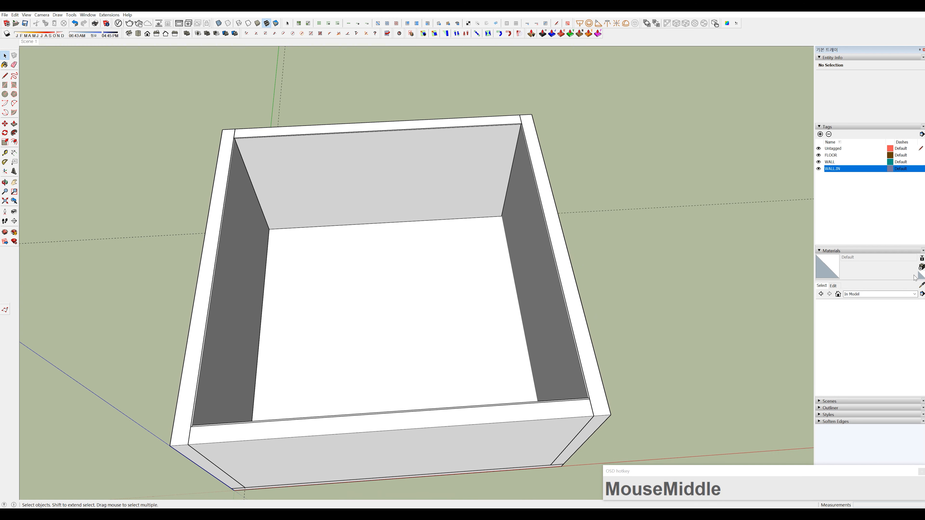
Step: Create a material named FLOOR from the dark brown herringbone image FMKGS060 [1750X1480], with a texture width of 1750 mm
{"action": "left_click", "coordinate": [922, 268]}
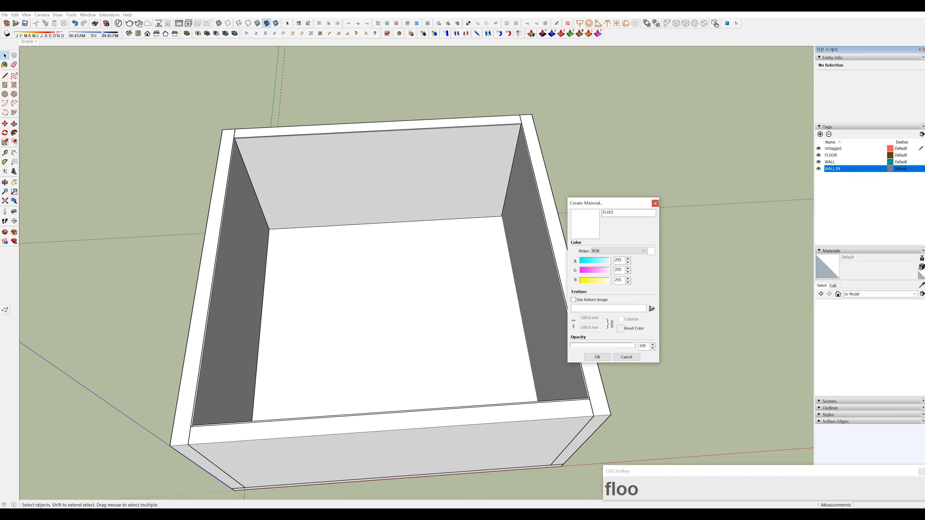
{"action": "left_click", "coordinate": [651, 308]}
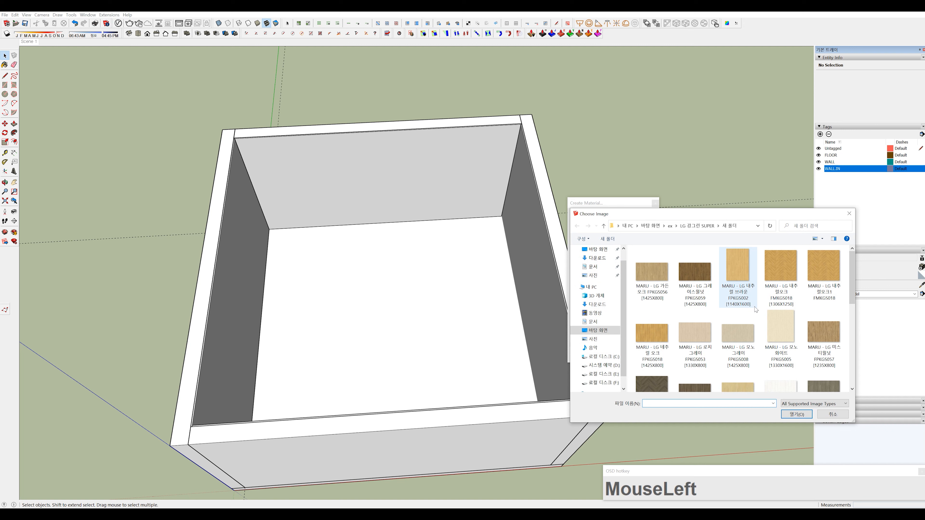
{"action": "scroll", "coordinate": [756, 309], "scroll_direction": "down", "scroll_amount": 3}
{"action": "left_click", "coordinate": [661, 299]}
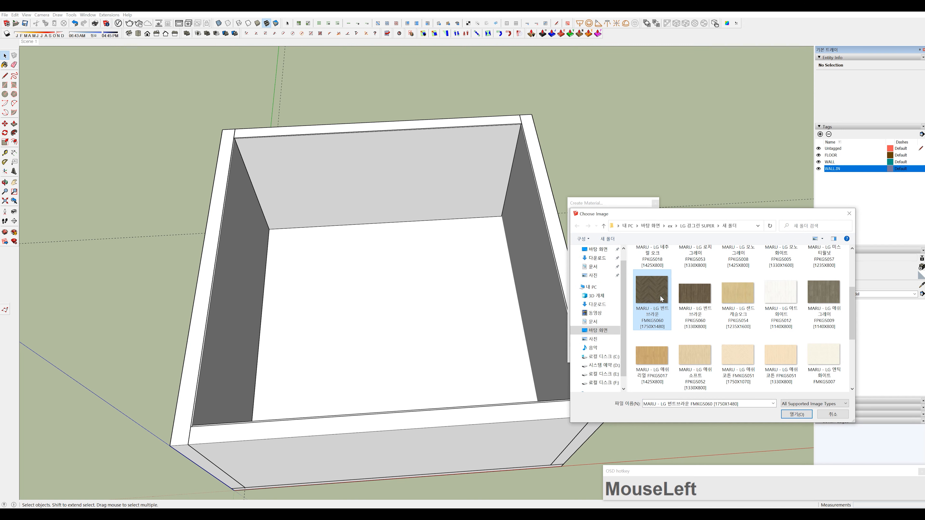
{"action": "double_click", "coordinate": [661, 299]}
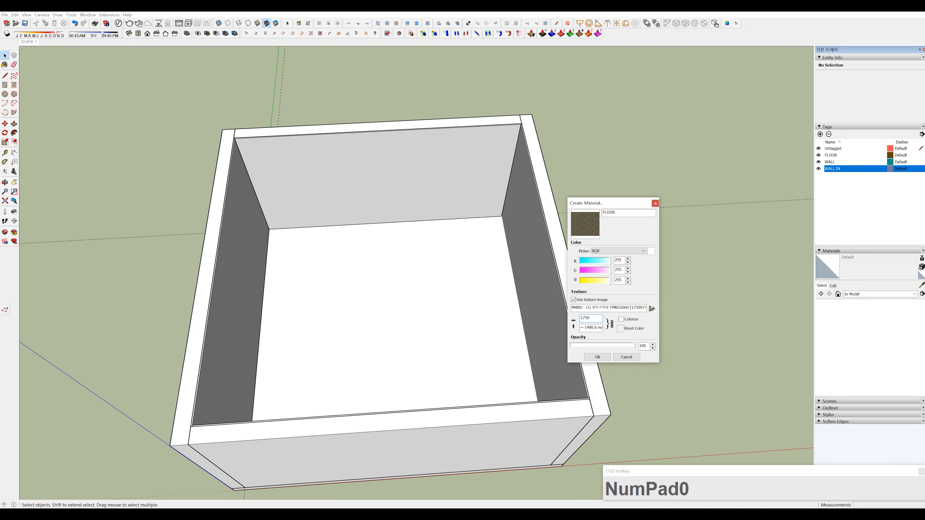
{"action": "left_click", "coordinate": [599, 356]}
Step: Paint the room's floor with the FLOOR material
{"action": "key", "text": "b"}
{"action": "left_click", "coordinate": [440, 321]}
{"action": "key", "text": "space"}
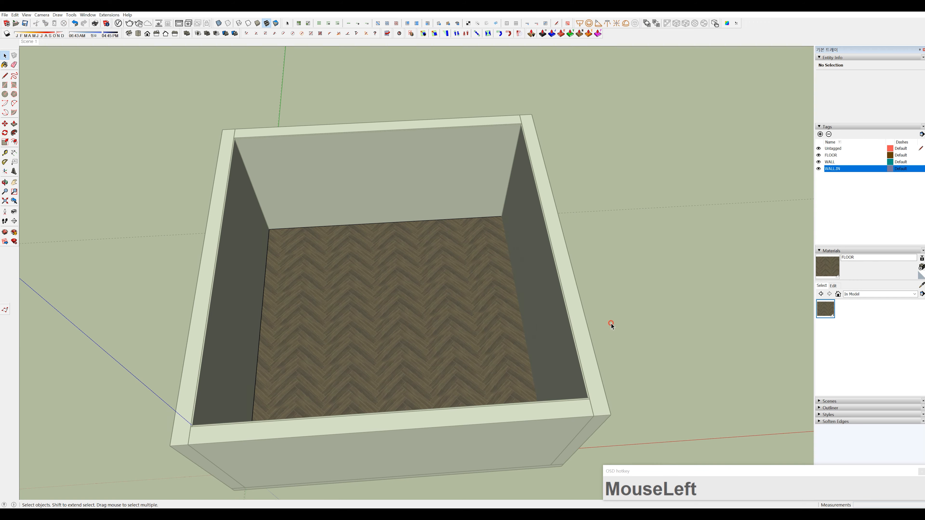
{"action": "scroll", "coordinate": [461, 301], "scroll_direction": "up", "scroll_amount": 5}
{"action": "scroll", "coordinate": [488, 296], "scroll_direction": "down", "scroll_amount": 5}
{"action": "middle_click_drag", "start_coordinate": [487, 296], "coordinate": [582, 255], "text": "shift"}
{"action": "left_click", "coordinate": [499, 243]}
{"action": "key", "text": "Escape"}
{"action": "scroll", "coordinate": [512, 239], "scroll_direction": "up", "scroll_amount": 3}
{"action": "middle_click_drag", "start_coordinate": [511, 240], "coordinate": [539, 233]}
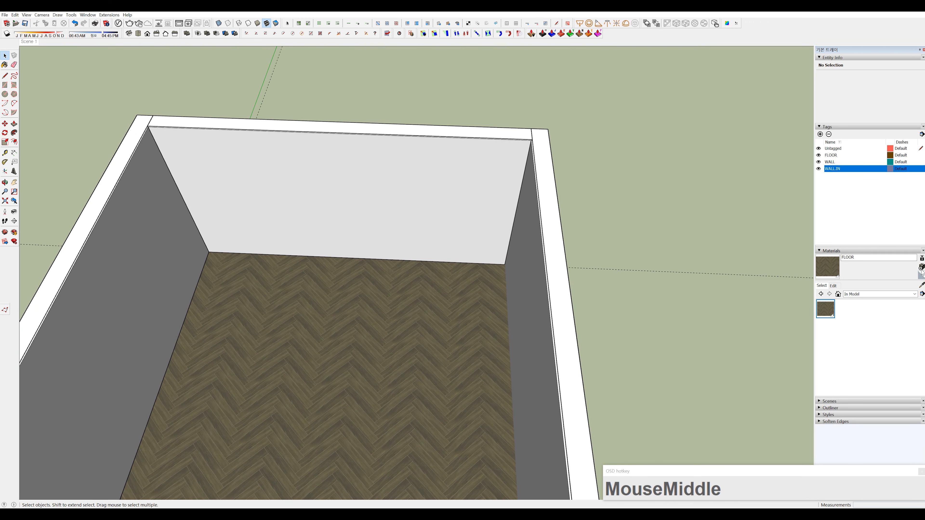
Step: Add Bricks_Painted_B03_1m from the Bricks category of the V-Ray material library to the scene materials
{"action": "left_click", "coordinate": [441, 219]}
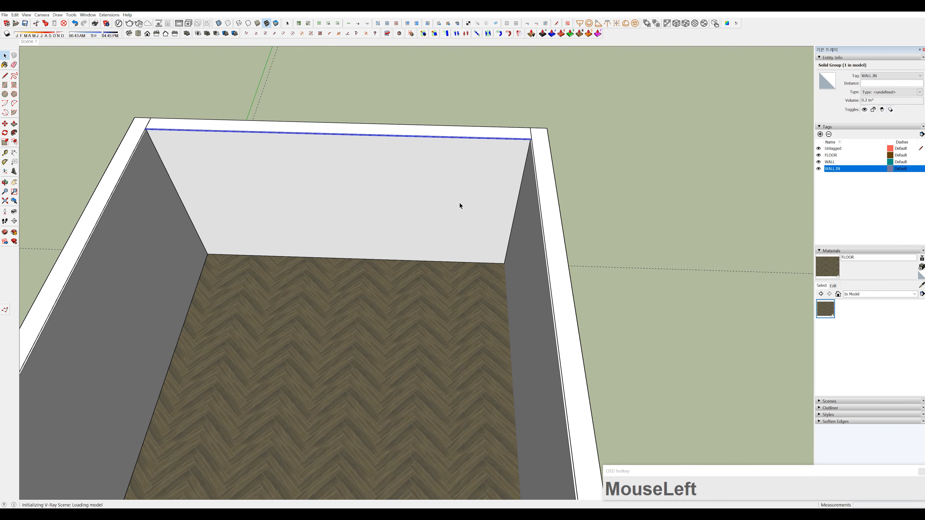
{"action": "middle_click_drag", "start_coordinate": [463, 204], "coordinate": [255, 109]}
{"action": "left_click", "coordinate": [119, 23]}
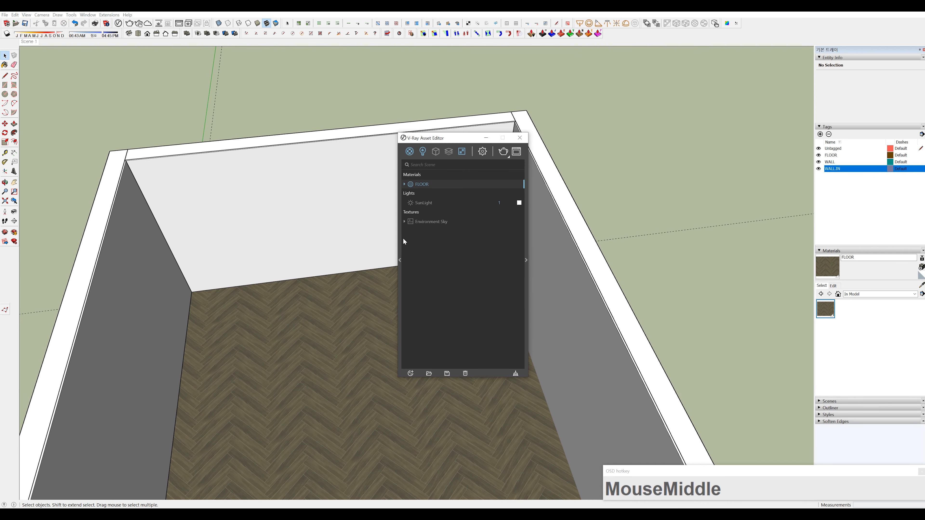
{"action": "left_click", "coordinate": [398, 260]}
{"action": "left_click", "coordinate": [267, 155]}
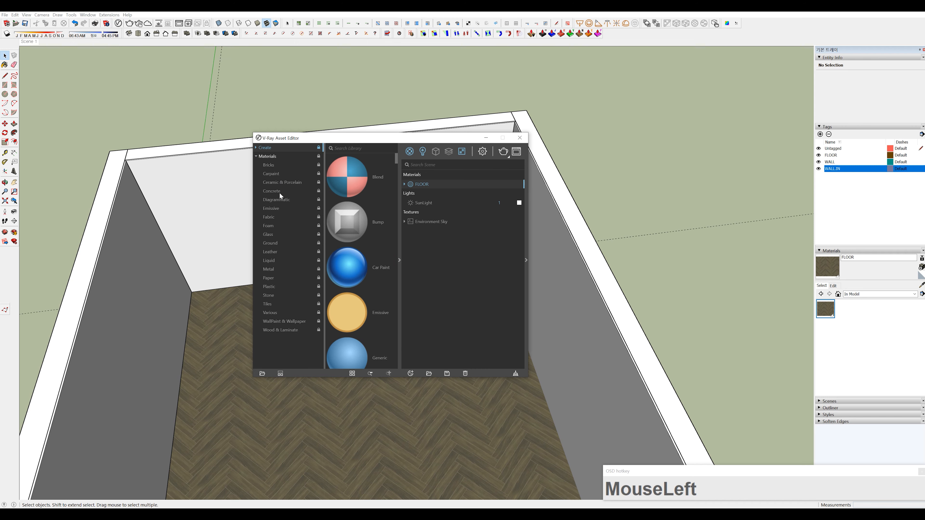
{"action": "left_click", "coordinate": [269, 165]}
{"action": "scroll", "coordinate": [343, 294], "scroll_direction": "down", "scroll_amount": 5}
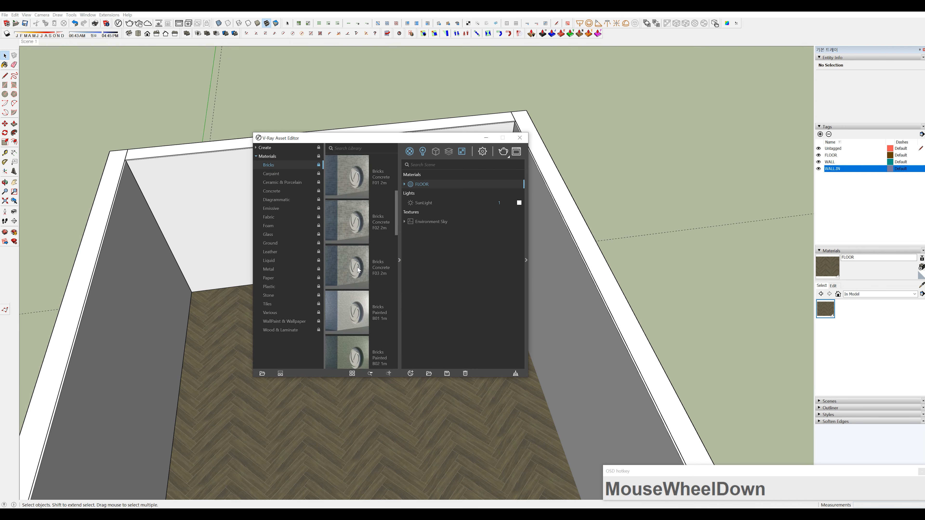
{"action": "left_click", "coordinate": [410, 152]}
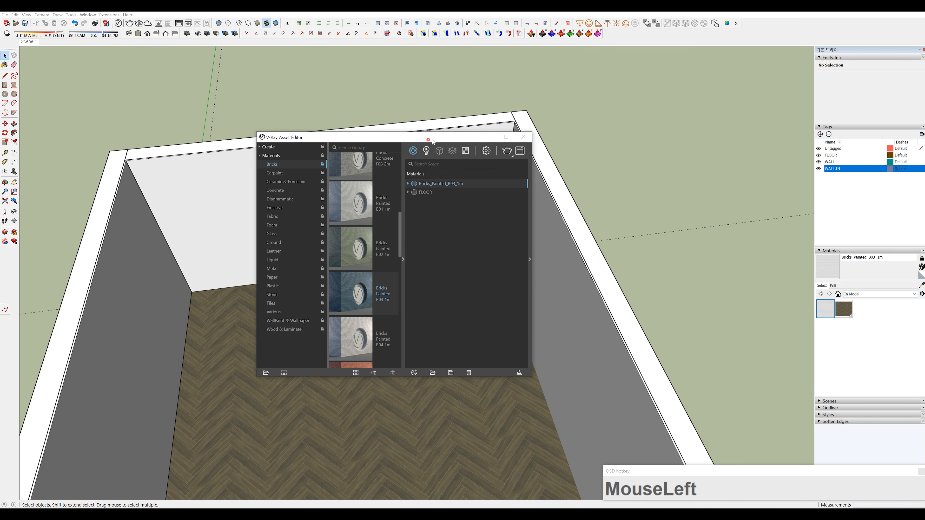
Step: Apply Bricks_Painted_B03_1m to the inner face of the back wall's panel
{"action": "left_click_drag", "start_coordinate": [424, 143], "coordinate": [575, 132]}
{"action": "left_click", "coordinate": [345, 175]}
{"action": "left_click", "coordinate": [583, 173]}
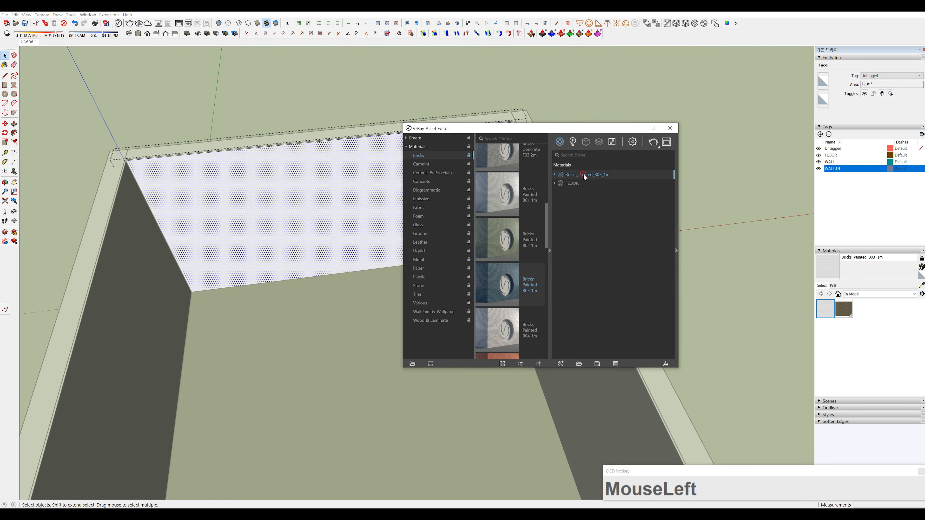
{"action": "right_click", "coordinate": [585, 173]}
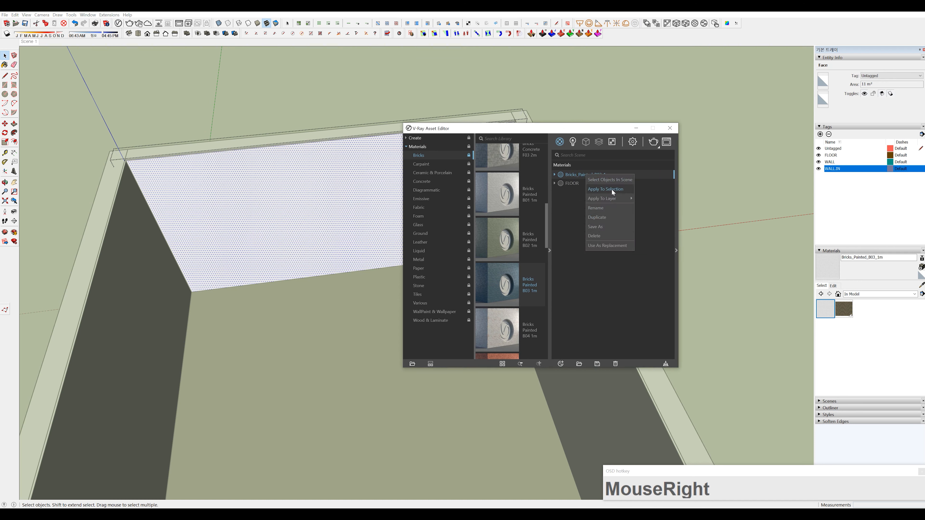
{"action": "left_click", "coordinate": [612, 189]}
Step: Set the brick material's texture width to 1000 mm, then close the V-Ray Asset Editor and the panel group
{"action": "left_click", "coordinate": [837, 288]}
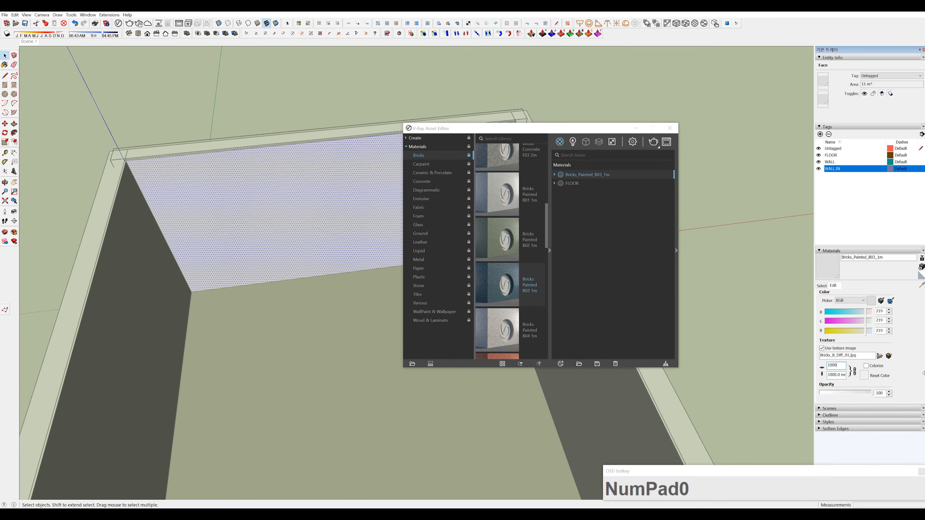
{"action": "left_click", "coordinate": [670, 128]}
{"action": "left_click", "coordinate": [648, 196]}
{"action": "left_click", "coordinate": [448, 212]}
{"action": "scroll", "coordinate": [448, 212], "scroll_direction": "up", "scroll_amount": 4}
{"action": "mouse_move", "coordinate": [448, 213]}
{"action": "middle_mouse_down"}
{"action": "mouse_move", "coordinate": [646, 114]}
{"action": "mouse_move", "coordinate": [390, 218]}
{"action": "mouse_move", "coordinate": [390, 237]}
{"action": "mouse_move", "coordinate": [464, 227]}
{"action": "mouse_move", "coordinate": [410, 225]}
{"action": "middle_mouse_up"}
{"action": "scroll", "coordinate": [390, 219], "scroll_direction": "up", "scroll_amount": 1}
{"action": "scroll", "coordinate": [390, 219], "scroll_direction": "down", "scroll_amount": 5}
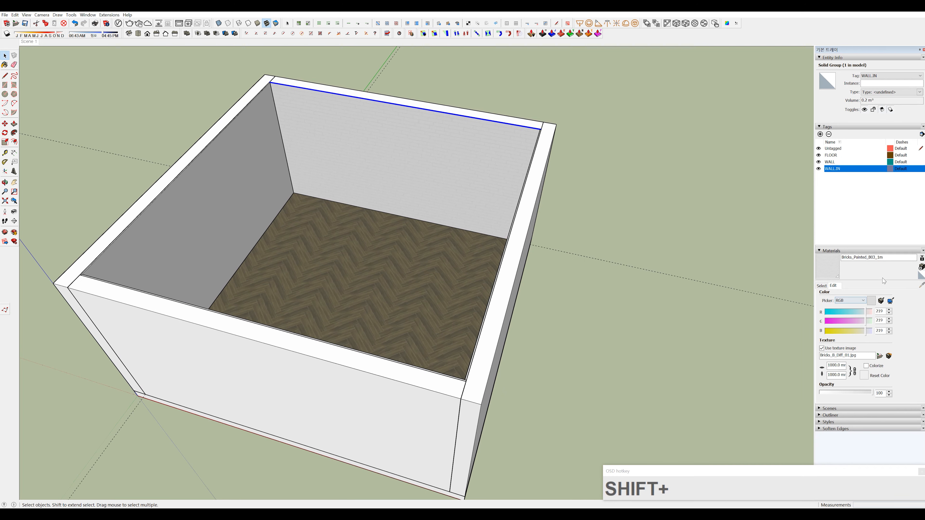
Step: Create a material named WALL.PAINT with the RGB colour 240, 240, 240
{"action": "left_click", "coordinate": [920, 277]}
{"action": "left_click", "coordinate": [922, 268]}
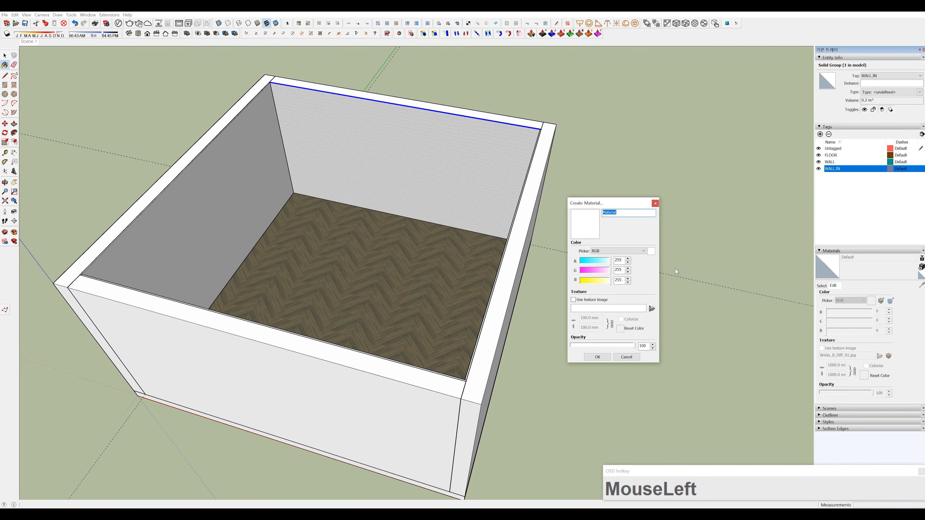
{"action": "type", "text": "WALL"}
{"action": "type", "text": "250"}
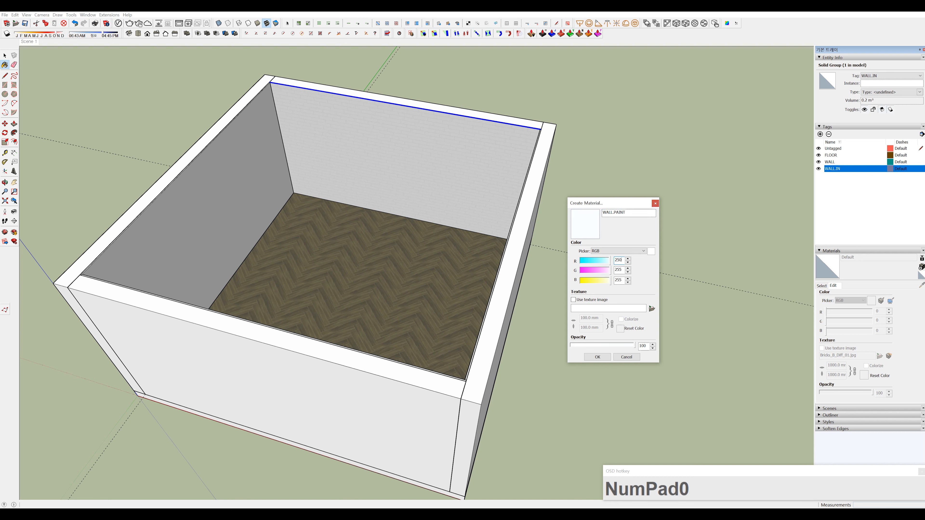
{"action": "key", "text": "BackSpace"}
{"action": "key", "text": "BackSpace"}
{"action": "type", "text": "40"}
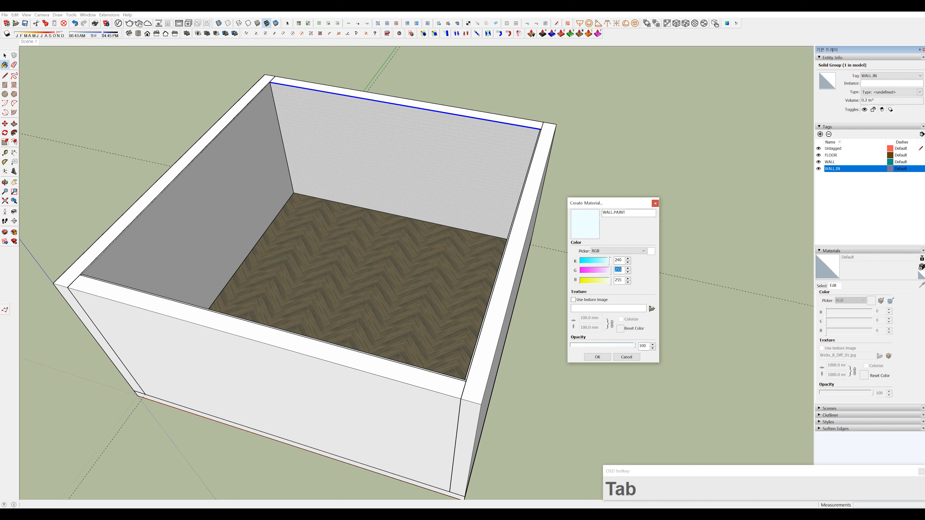
{"action": "type", "text": "2440"}
{"action": "key", "text": "space"}
{"action": "key", "text": "BackSpace"}
{"action": "type", "text": "240"}
{"action": "key", "text": "Tab"}
{"action": "type", "text": "24"}
{"action": "left_click", "coordinate": [599, 356]}
Step: Paint the inner faces of the two side wall panels with WALL.PAINT
{"action": "key", "text": "space"}
{"action": "middle_click_drag", "start_coordinate": [393, 175], "coordinate": [590, 232]}
{"action": "double_click", "coordinate": [284, 164]}
{"action": "left_click", "coordinate": [284, 163]}
{"action": "left_click", "coordinate": [590, 232]}
{"action": "double_click", "coordinate": [515, 229]}
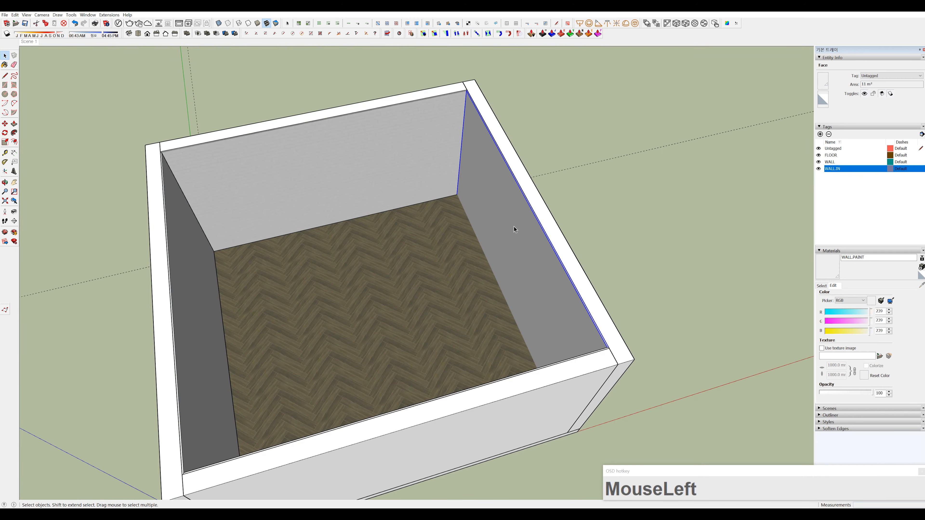
{"action": "left_click", "coordinate": [515, 229]}
{"action": "left_click", "coordinate": [599, 229]}
Step: Paint the inner face of the front wall's panel with WALL.PAINT
{"action": "middle_click_drag", "start_coordinate": [488, 233], "coordinate": [556, 250]}
{"action": "double_click", "coordinate": [591, 240]}
{"action": "left_click", "coordinate": [591, 240]}
{"action": "key", "text": "b"}
{"action": "left_click", "coordinate": [591, 240]}
{"action": "key", "text": "space"}
{"action": "left_click", "coordinate": [677, 237]}
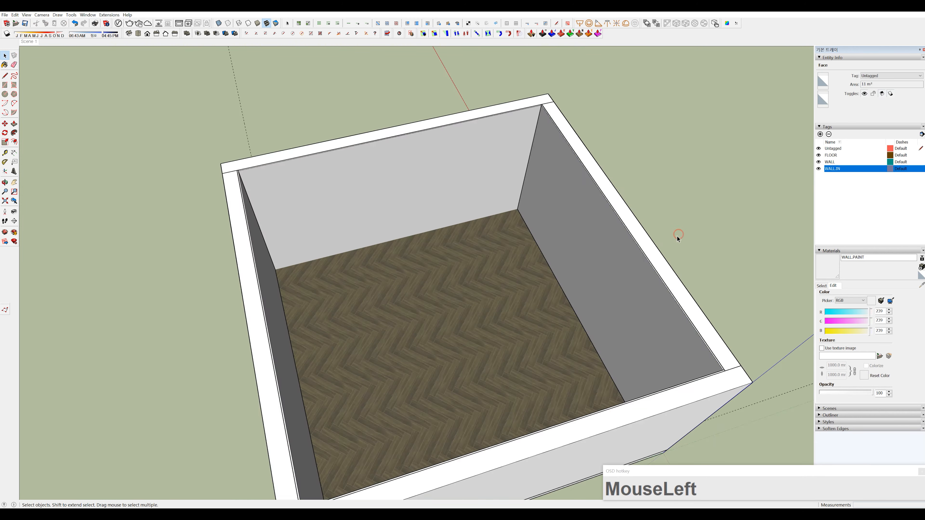
Step: Import the table model and place it on the wood floor in front of the brick wall
{"action": "middle_click_drag", "start_coordinate": [386, 261], "coordinate": [376, 217]}
{"action": "scroll", "coordinate": [376, 217], "scroll_direction": "up", "scroll_amount": 3}
{"action": "scroll", "coordinate": [380, 219], "scroll_direction": "down", "scroll_amount": 3}
{"action": "middle_click_drag", "start_coordinate": [339, 268], "coordinate": [210, 149]}
{"action": "left_click", "coordinate": [5, 15]}
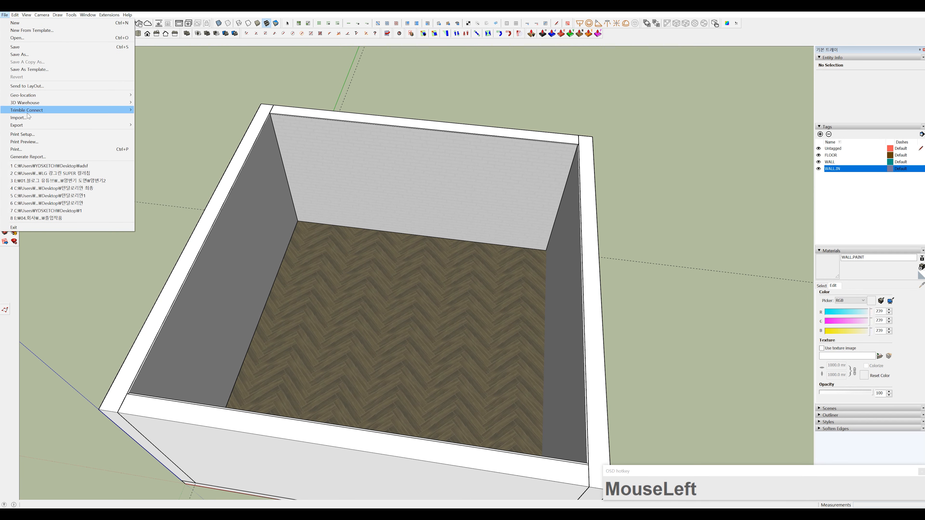
{"action": "left_click", "coordinate": [26, 118]}
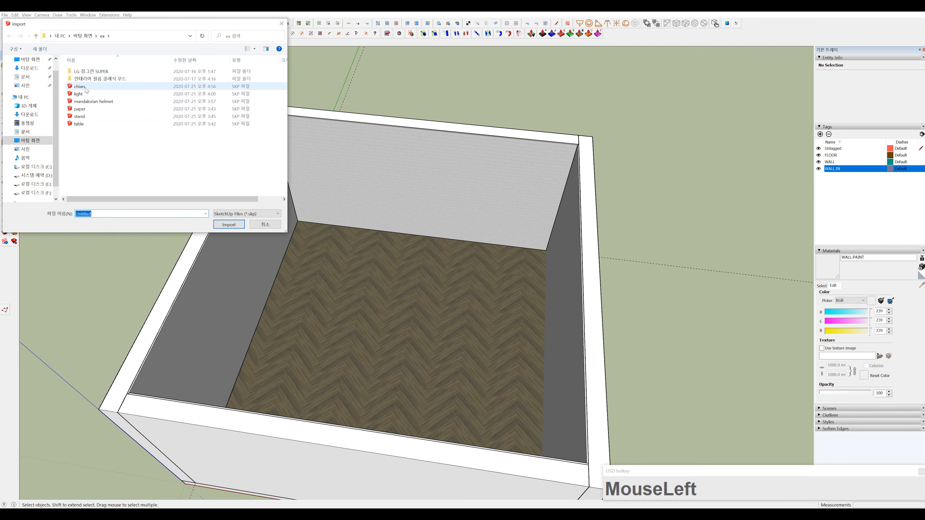
{"action": "double_click", "coordinate": [84, 125]}
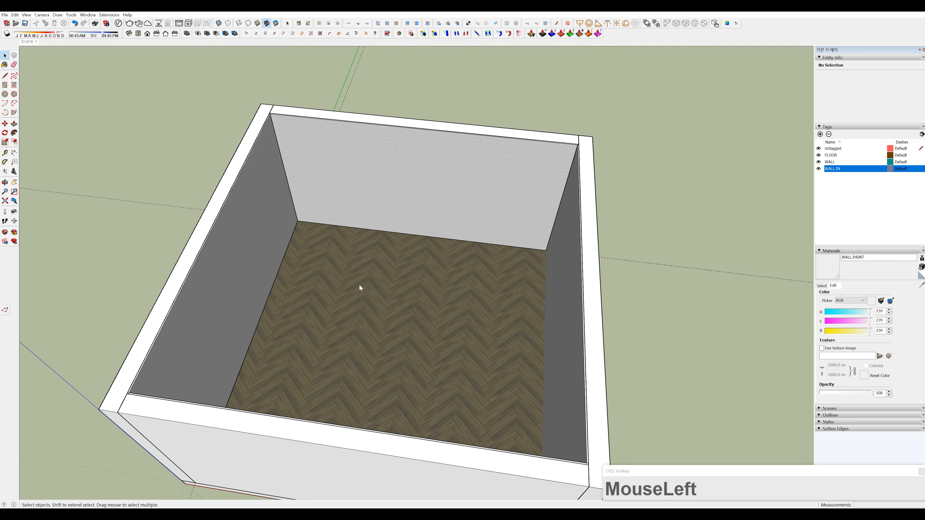
{"action": "left_click", "coordinate": [336, 303]}
{"action": "scroll", "coordinate": [336, 302], "scroll_direction": "up", "scroll_amount": 5}
{"action": "middle_click_drag", "start_coordinate": [343, 303], "coordinate": [411, 262]}
{"action": "scroll", "coordinate": [419, 300], "scroll_direction": "down", "scroll_amount": 4}
{"action": "left_click", "coordinate": [419, 300]}
{"action": "key", "text": "space"}
Step: Import the chiars model and place it in the room near the table
{"action": "left_click", "coordinate": [5, 15]}
{"action": "left_click", "coordinate": [22, 118]}
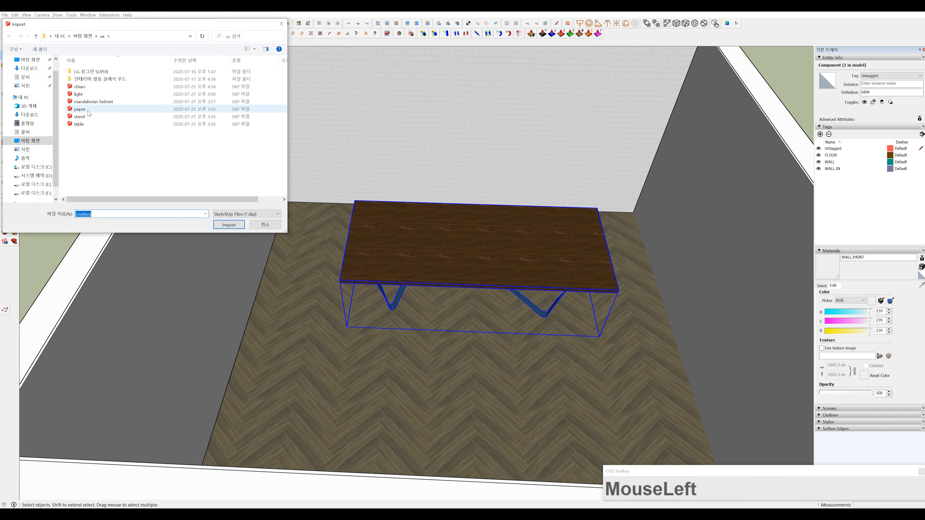
{"action": "left_click", "coordinate": [281, 24]}
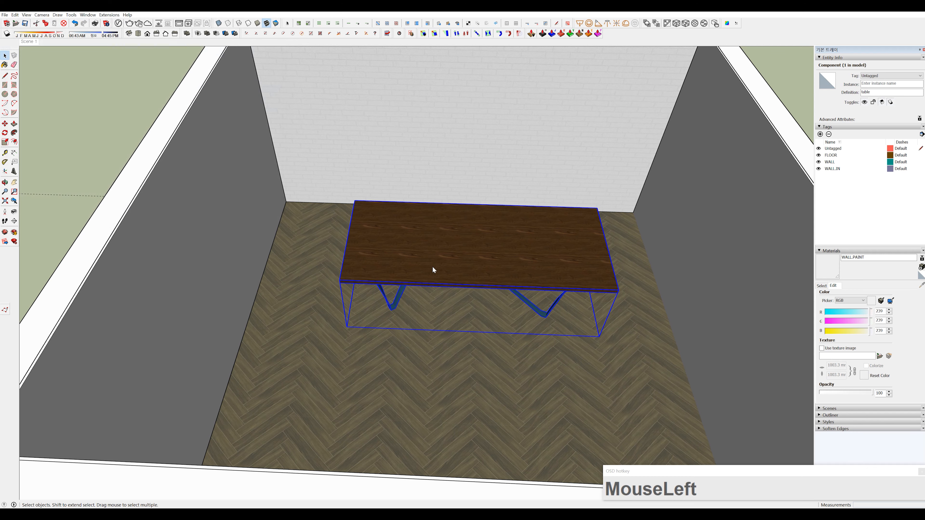
{"action": "middle_click_drag", "start_coordinate": [444, 234], "coordinate": [349, 252]}
{"action": "scroll", "coordinate": [504, 302], "scroll_direction": "down", "scroll_amount": 3}
{"action": "scroll", "coordinate": [503, 302], "scroll_direction": "down", "scroll_amount": 2}
{"action": "left_click", "coordinate": [330, 219]}
Step: Move the imported chair to the far side of the table, facing it from the brick wall side
{"action": "scroll", "coordinate": [329, 187], "scroll_direction": "up", "scroll_amount": 5}
{"action": "left_click", "coordinate": [321, 149]}
{"action": "left_click", "coordinate": [336, 160]}
{"action": "left_click", "coordinate": [332, 165]}
{"action": "key", "text": "x"}
{"action": "key", "text": "m"}
{"action": "left_click", "coordinate": [341, 254]}
{"action": "middle_click_drag", "start_coordinate": [619, 291], "coordinate": [450, 296]}
{"action": "left_click", "coordinate": [620, 322]}
{"action": "scroll", "coordinate": [444, 288], "scroll_direction": "down", "scroll_amount": 3}
Step: Select and hide the object that obstructs the view of the table and chair
{"action": "left_click", "coordinate": [29, 41]}
{"action": "middle_click_drag", "start_coordinate": [204, 153], "coordinate": [442, 268]}
{"action": "key", "text": "space"}
{"action": "scroll", "coordinate": [466, 250], "scroll_direction": "down", "scroll_amount": 3}
{"action": "left_click", "coordinate": [467, 250]}
{"action": "key", "text": "d"}
{"action": "scroll", "coordinate": [461, 237], "scroll_direction": "down", "scroll_amount": 3}
{"action": "middle_click_drag", "start_coordinate": [436, 339], "coordinate": [419, 365]}
{"action": "scroll", "coordinate": [422, 337], "scroll_direction": "up", "scroll_amount": 3}
Step: Import the paper model and position the magazine and newspaper on the tabletop in front of the chair
{"action": "left_click", "coordinate": [15, 15]}
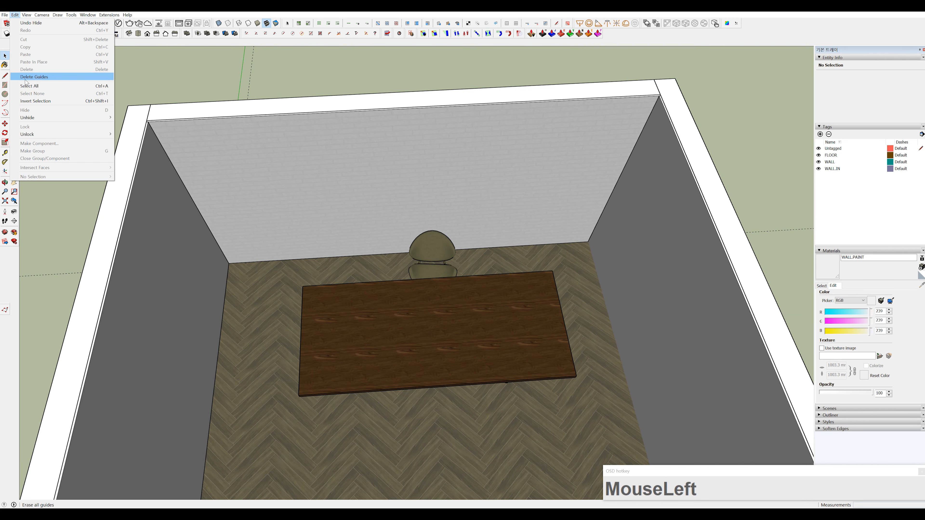
{"action": "left_click", "coordinate": [32, 119]}
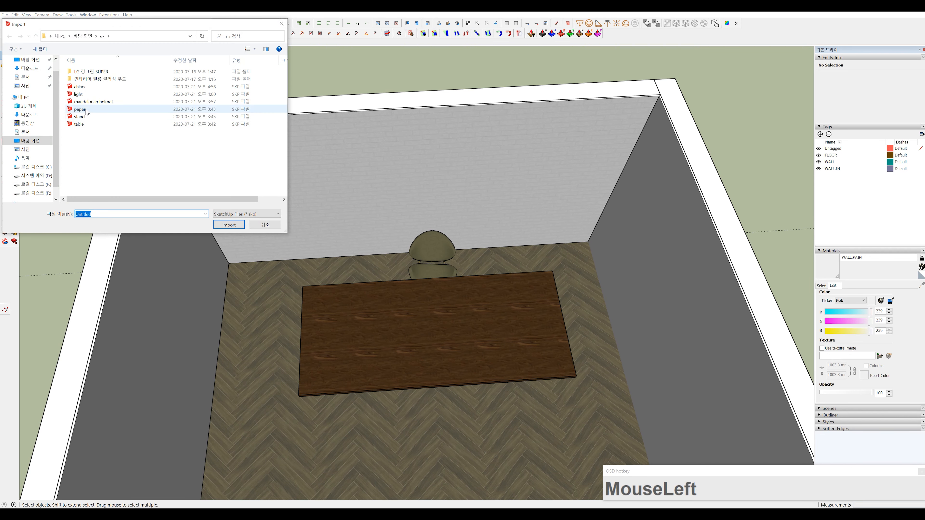
{"action": "double_click", "coordinate": [87, 112]}
{"action": "middle_click_drag", "start_coordinate": [427, 325], "coordinate": [423, 328]}
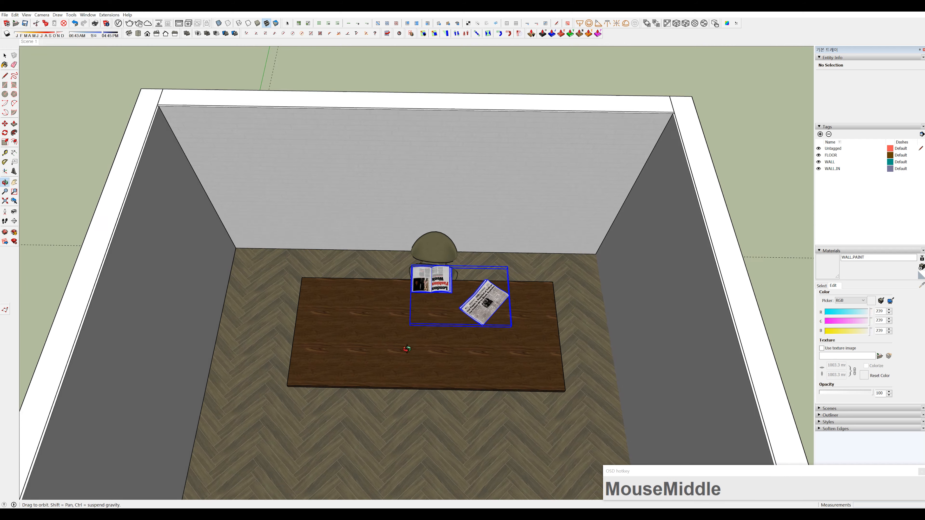
{"action": "scroll", "coordinate": [423, 326], "scroll_direction": "up", "scroll_amount": 2}
{"action": "left_click", "coordinate": [423, 316]}
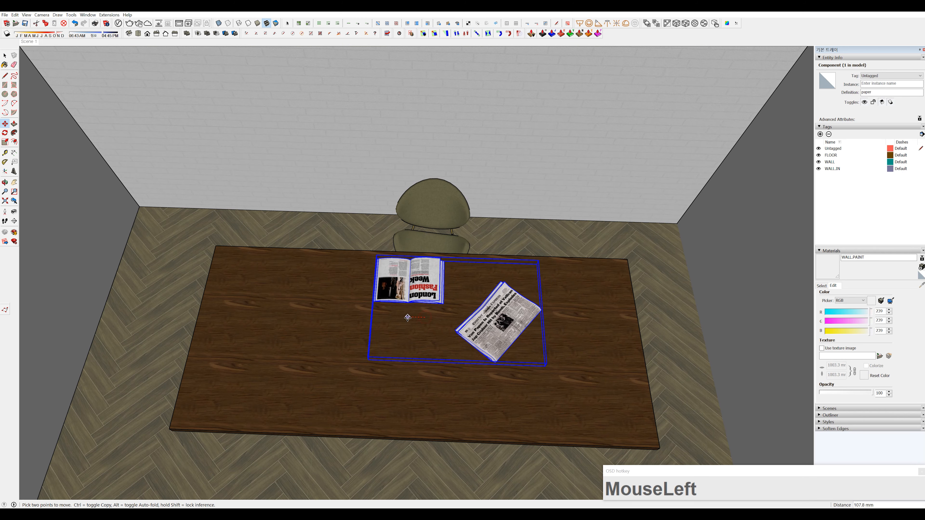
{"action": "left_click", "coordinate": [380, 325]}
{"action": "left_click", "coordinate": [5, 15]}
{"action": "left_click", "coordinate": [31, 118]}
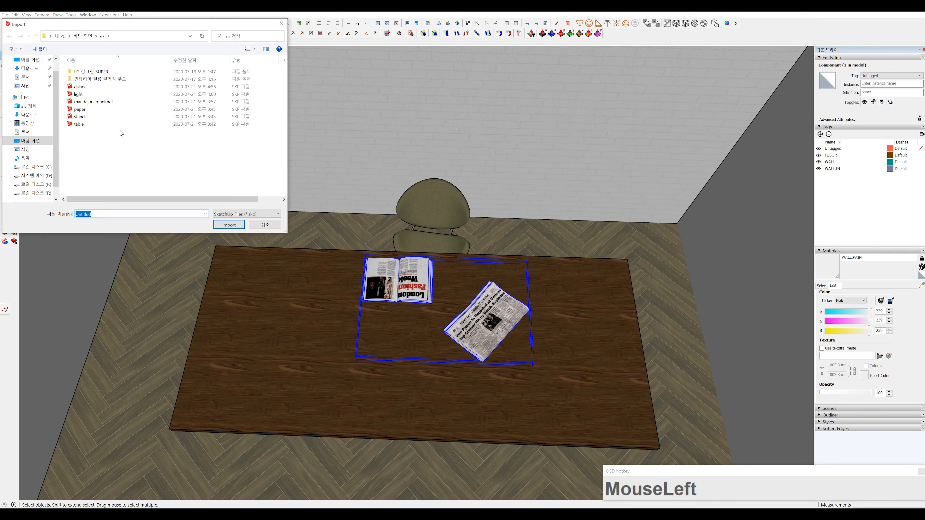
{"action": "left_click", "coordinate": [265, 225]}
Step: Delete the table's original dark wood material from the materials used in the model
{"action": "middle_click_drag", "start_coordinate": [309, 313], "coordinate": [369, 318]}
{"action": "left_click", "coordinate": [366, 322]}
{"action": "left_click", "coordinate": [822, 286]}
{"action": "left_click", "coordinate": [600, 359]}
{"action": "right_click", "coordinate": [844, 329]}
{"action": "left_click", "coordinate": [845, 333]}
{"action": "left_click", "coordinate": [487, 274]}
{"action": "middle_click_drag", "start_coordinate": [734, 357], "coordinate": [774, 387]}
{"action": "left_click", "coordinate": [774, 388]}
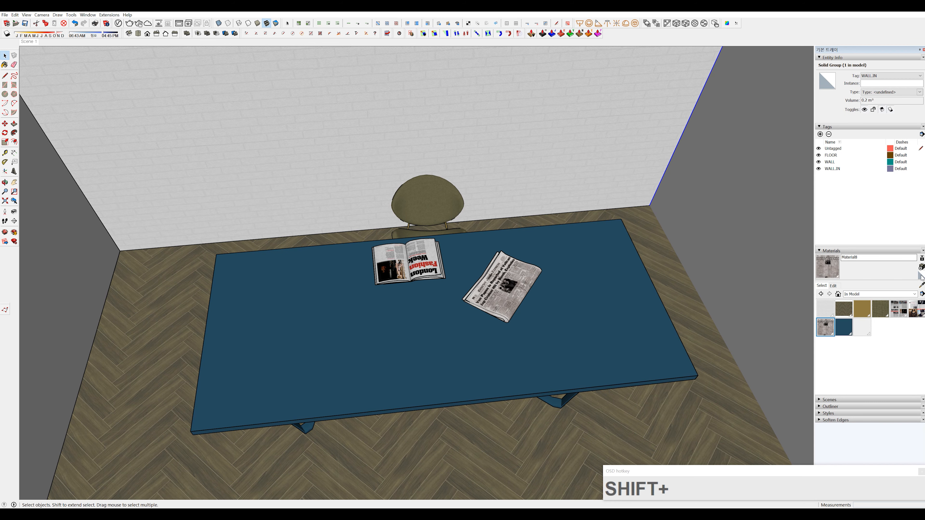
Step: Create a material named TALBE with the LG FILM 티크 PW108 [1220].jpg texture image and a texture width of 1020 mm
{"action": "left_click", "coordinate": [922, 267]}
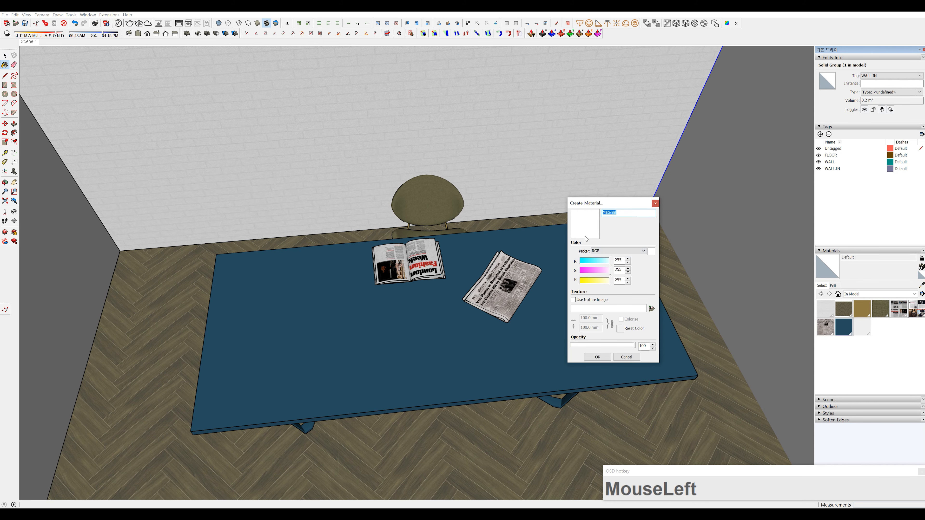
{"action": "left_click", "coordinate": [597, 303]}
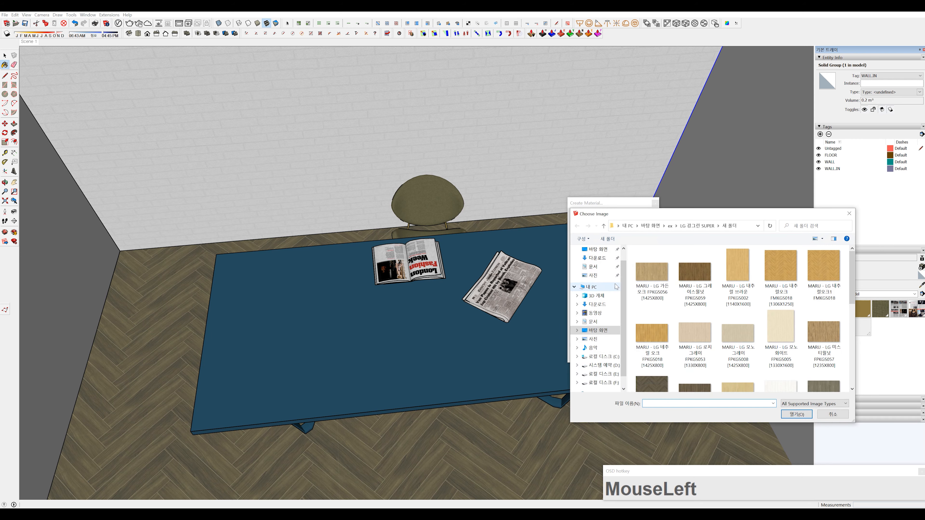
{"action": "scroll", "coordinate": [706, 303], "scroll_direction": "down", "scroll_amount": 4}
{"action": "scroll", "coordinate": [708, 302], "scroll_direction": "up", "scroll_amount": 4}
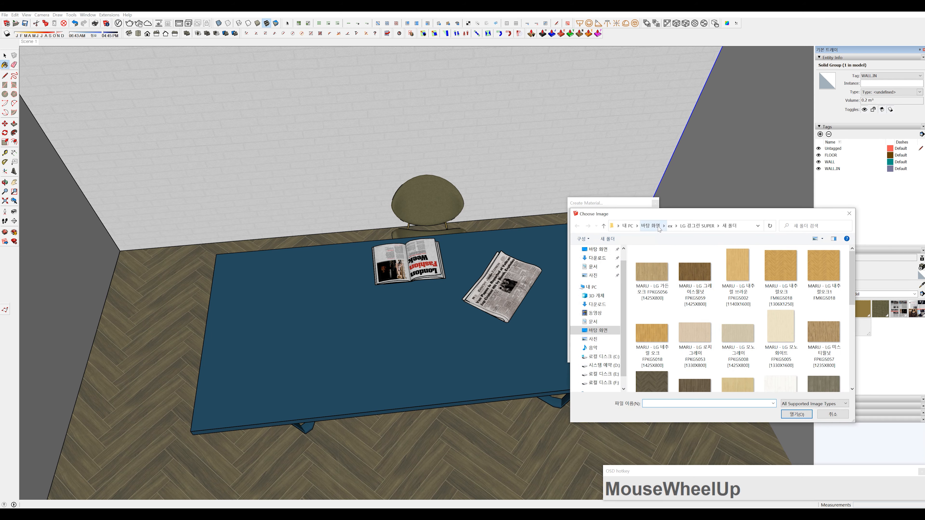
{"action": "left_click", "coordinate": [671, 226]}
{"action": "double_click", "coordinate": [659, 266]}
{"action": "double_click", "coordinate": [659, 266]}
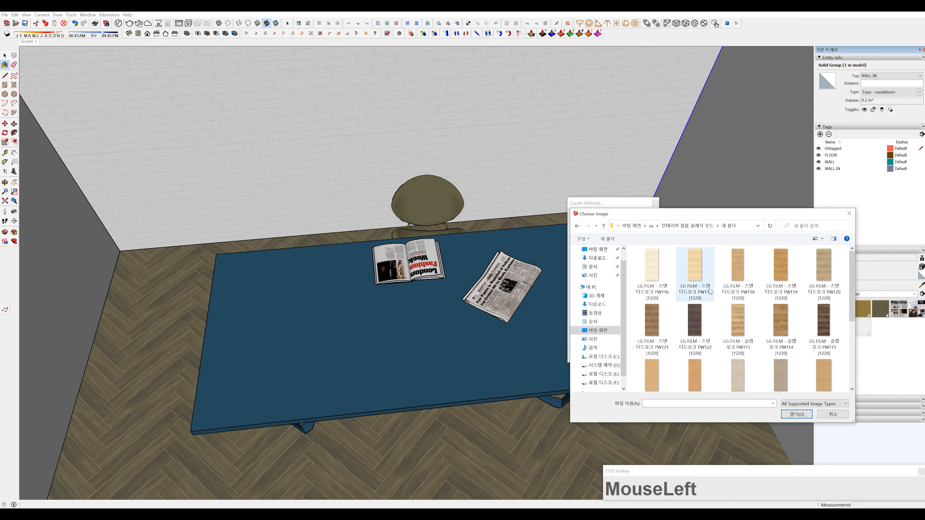
{"action": "scroll", "coordinate": [764, 379], "scroll_direction": "down", "scroll_amount": 3}
{"action": "scroll", "coordinate": [764, 379], "scroll_direction": "down", "scroll_amount": 2}
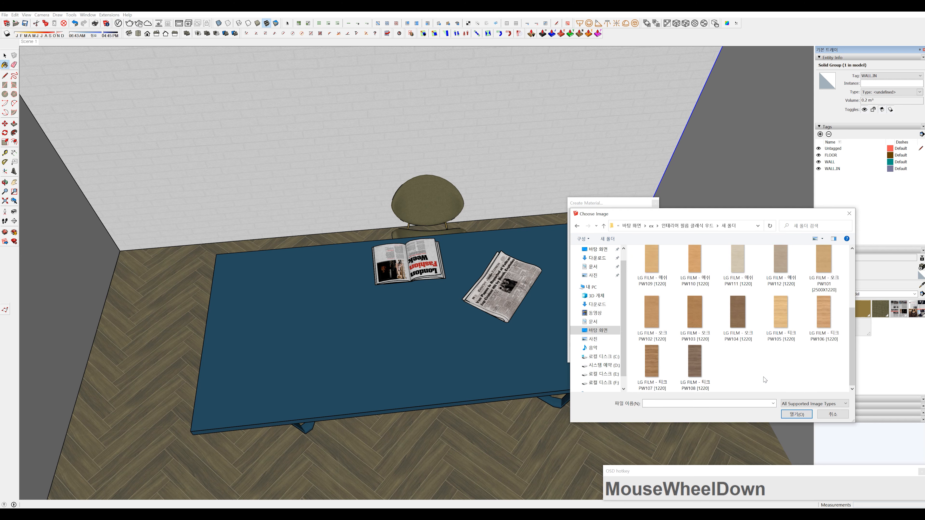
{"action": "double_click", "coordinate": [706, 369]}
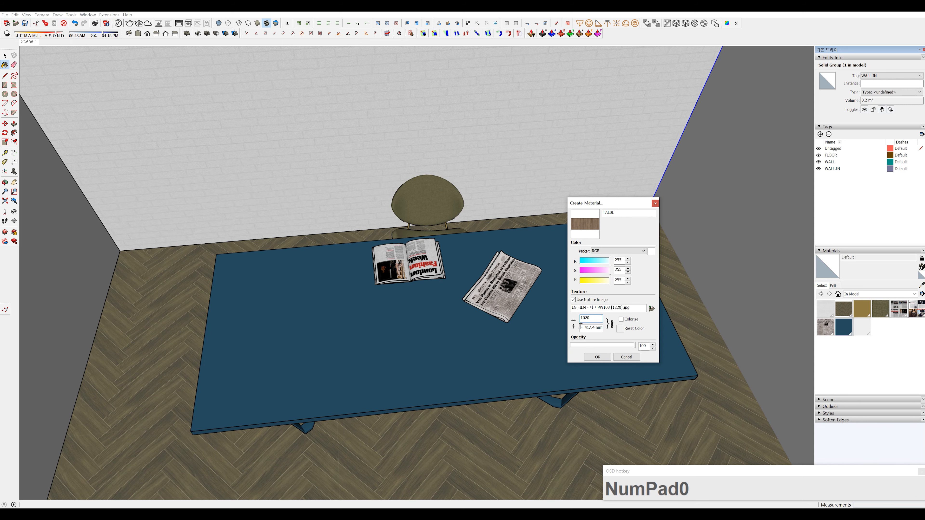
{"action": "type", "text": "1020"}
{"action": "left_click", "coordinate": [597, 357]}
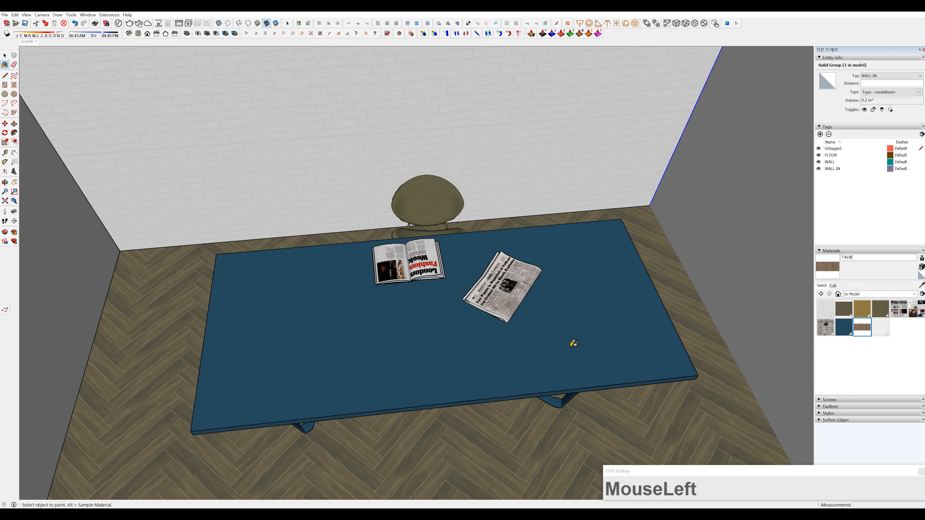
Step: Open the table component for editing and paint its tabletop with the TALBE material
{"action": "double_click", "coordinate": [593, 314]}
{"action": "left_click", "coordinate": [605, 309]}
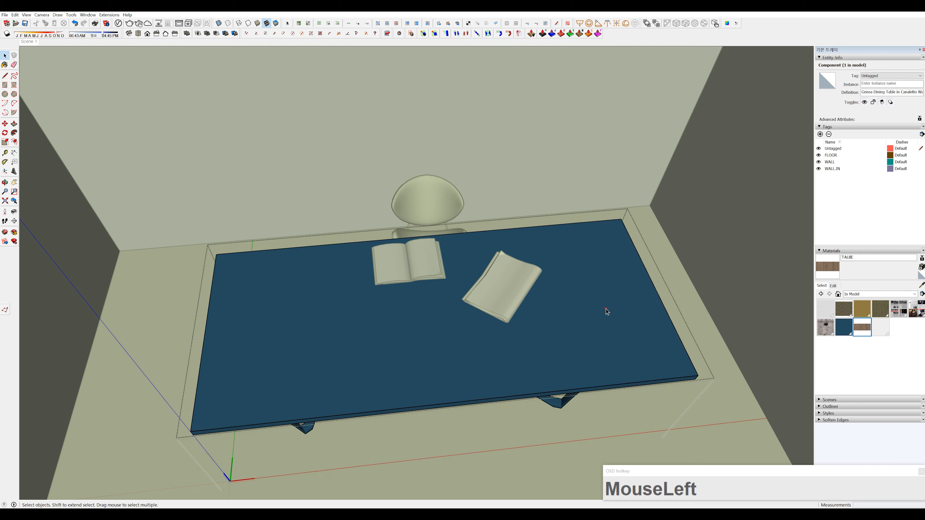
{"action": "scroll", "coordinate": [606, 308], "scroll_direction": "up", "scroll_amount": 1}
{"action": "key", "text": "b"}
{"action": "left_click", "coordinate": [595, 308]}
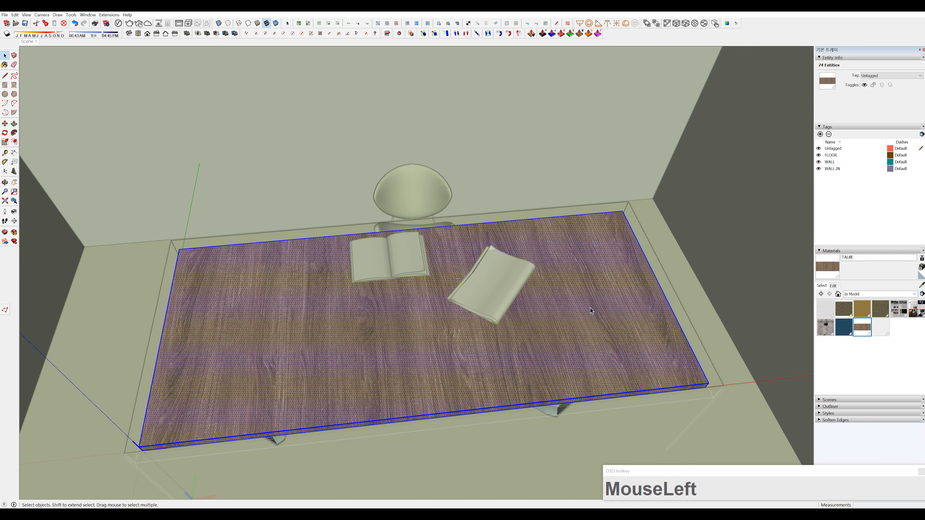
Step: Rotate the TALBE texture on the tabletop by 90 degrees so the grain runs along the table's length
{"action": "right_click", "coordinate": [590, 308]}
{"action": "left_click", "coordinate": [722, 345]}
{"action": "left_click", "coordinate": [652, 329]}
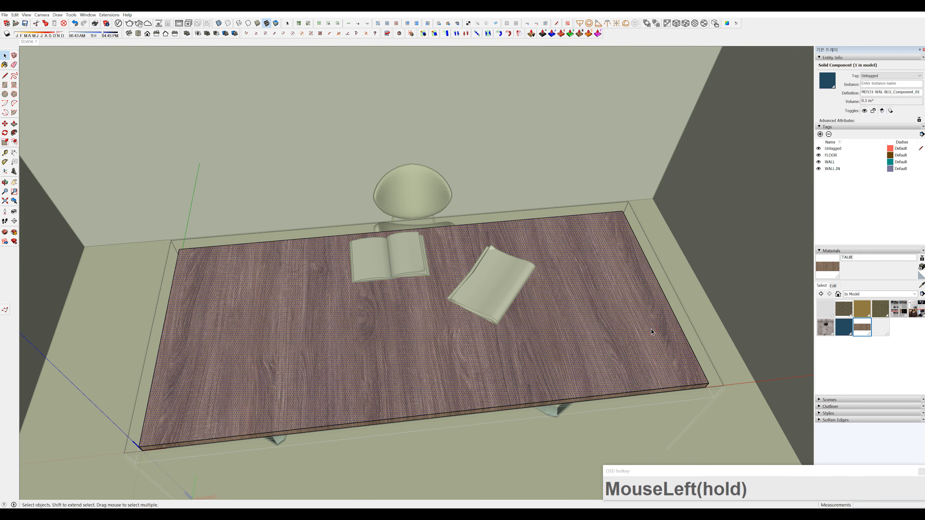
{"action": "right_click", "coordinate": [651, 330]}
{"action": "mouse_move", "coordinate": [668, 418]}
{"action": "left_click", "coordinate": [740, 417]}
{"action": "right_click", "coordinate": [592, 331]}
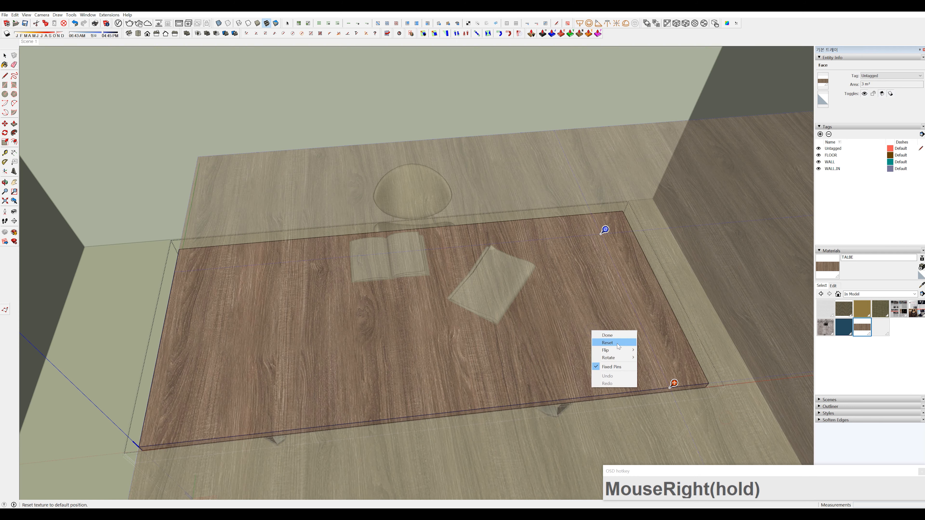
{"action": "left_click", "coordinate": [609, 357]}
{"action": "left_click", "coordinate": [647, 357]}
{"action": "left_click", "coordinate": [666, 300]}
Step: Sample the tabletop's rotated wood texture, paint the table's edge faces with it and leave the component
{"action": "scroll", "coordinate": [516, 386], "scroll_direction": "down", "scroll_amount": 3}
{"action": "middle_click_drag", "start_coordinate": [516, 386], "coordinate": [471, 315]}
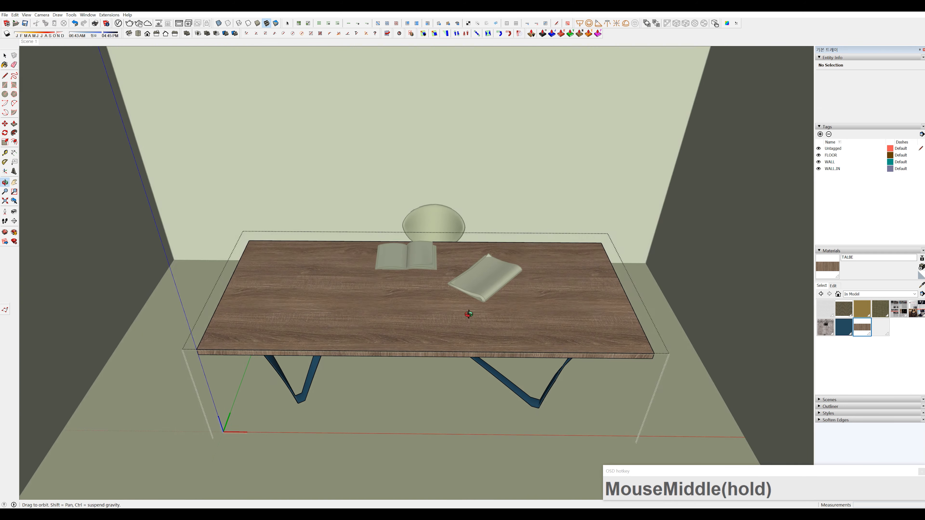
{"action": "scroll", "coordinate": [471, 314], "scroll_direction": "up", "scroll_amount": 3}
{"action": "left_click", "coordinate": [921, 284]}
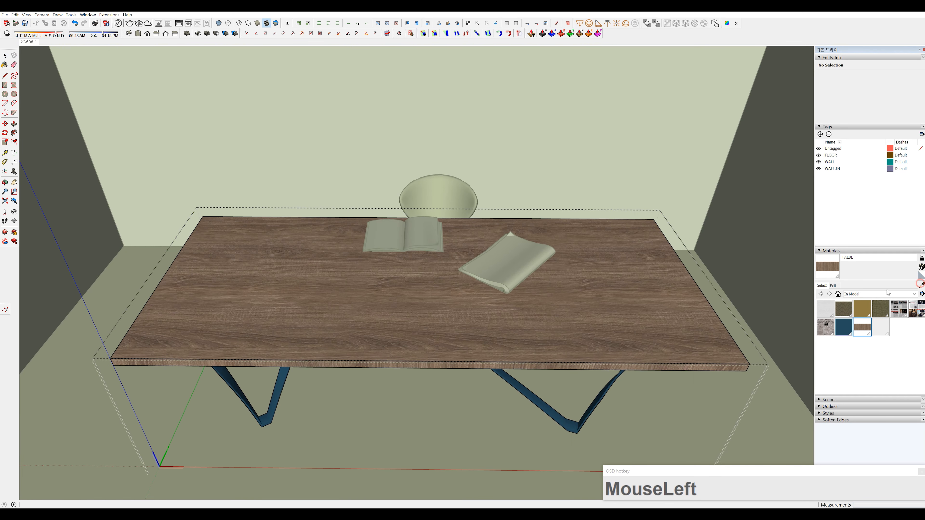
{"action": "key", "text": "space"}
{"action": "double_click", "coordinate": [677, 370]}
{"action": "middle_click_drag", "start_coordinate": [521, 346], "coordinate": [506, 271]}
{"action": "scroll", "coordinate": [440, 307], "scroll_direction": "up", "scroll_amount": 5}
{"action": "middle_click_drag", "start_coordinate": [440, 307], "coordinate": [614, 360]}
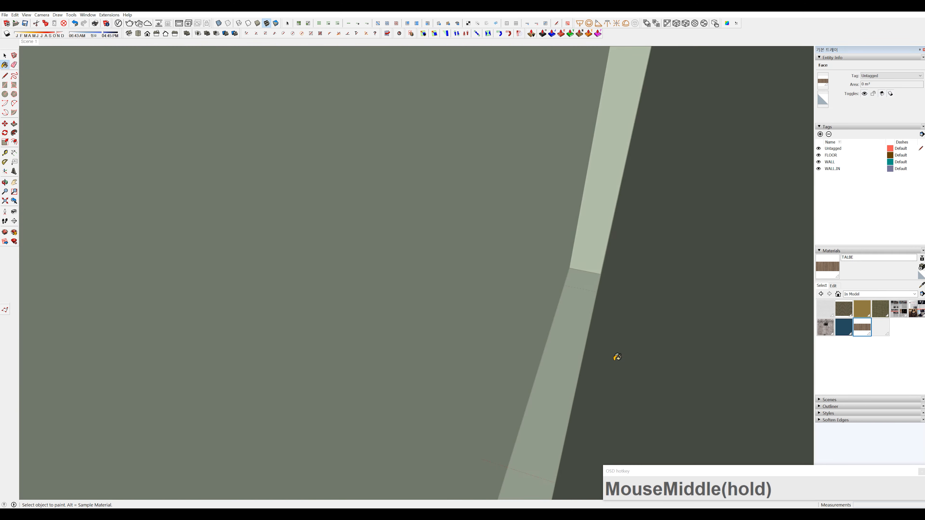
{"action": "scroll", "coordinate": [330, 327], "scroll_direction": "down", "scroll_amount": 5}
{"action": "left_click", "coordinate": [261, 368]}
{"action": "key", "text": "Escape"}
{"action": "middle_click_drag", "start_coordinate": [280, 372], "coordinate": [301, 353]}
Step: Import the mandalorian helmet model and place it on the tabletop beside the newspaper
{"action": "left_click", "coordinate": [5, 15]}
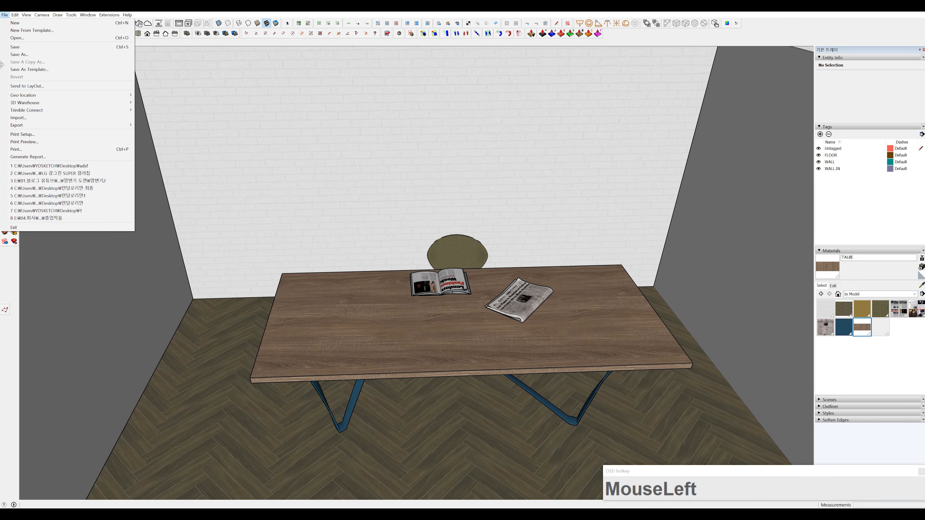
{"action": "left_click", "coordinate": [22, 119]}
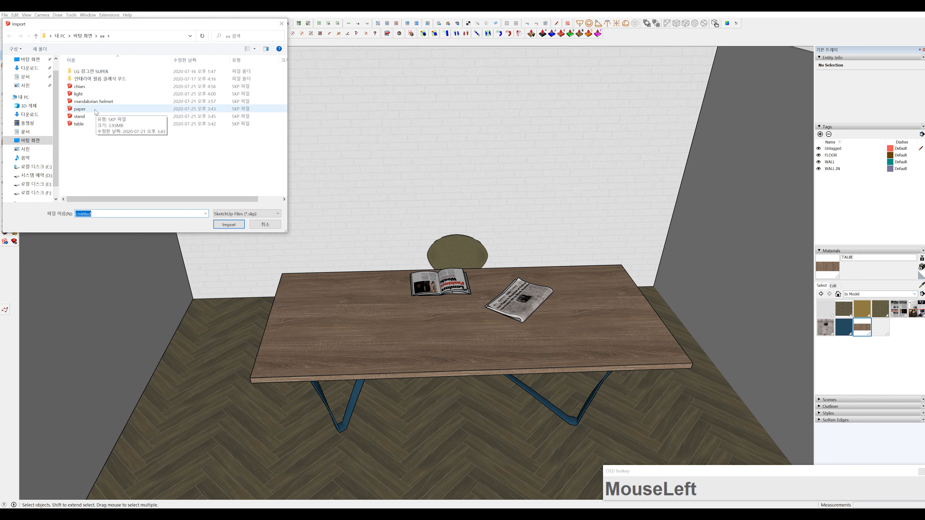
{"action": "double_click", "coordinate": [83, 110]}
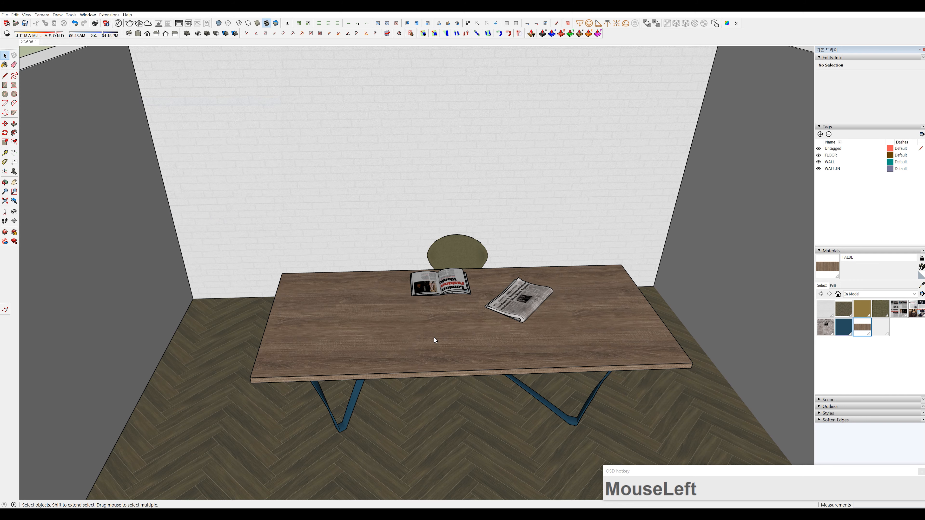
{"action": "left_click", "coordinate": [563, 344]}
{"action": "middle_click_drag", "start_coordinate": [563, 328], "coordinate": [454, 329]}
{"action": "scroll", "coordinate": [510, 318], "scroll_direction": "down", "scroll_amount": 5}
Step: Import the stand lamp model and place it at the table's back corner opposite the helmet
{"action": "left_click", "coordinate": [5, 16]}
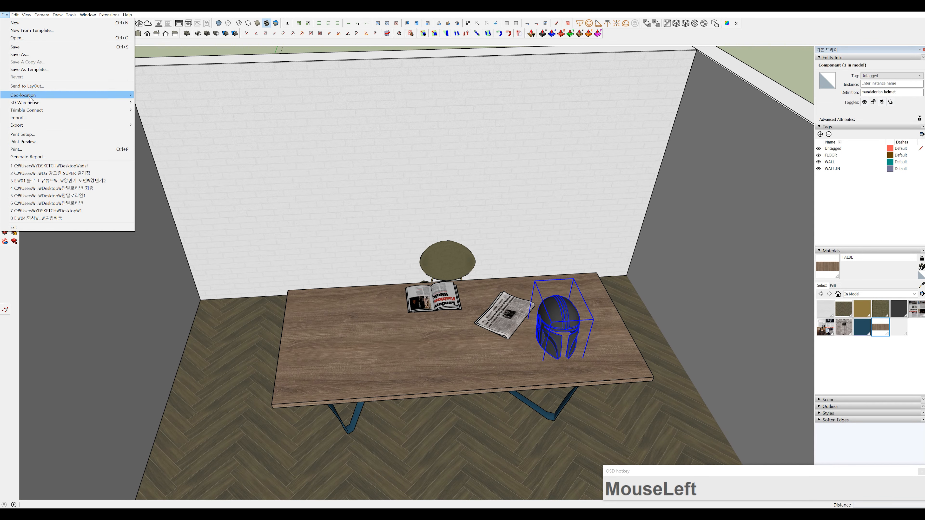
{"action": "left_click", "coordinate": [44, 118]}
{"action": "left_click", "coordinate": [77, 119]}
{"action": "left_click", "coordinate": [229, 225]}
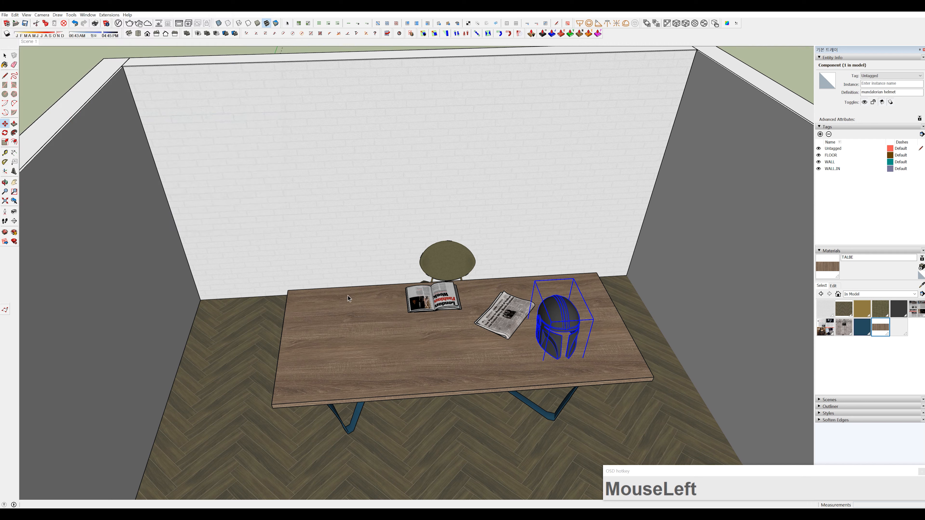
{"action": "left_click", "coordinate": [330, 306]}
Step: Rotate the stand lamp by -90 degrees and adjust its position on the table's back corner
{"action": "middle_click_drag", "start_coordinate": [401, 322], "coordinate": [399, 331]}
{"action": "middle_click_drag", "start_coordinate": [308, 188], "coordinate": [321, 214]}
{"action": "left_click_drag", "start_coordinate": [321, 212], "coordinate": [314, 250]}
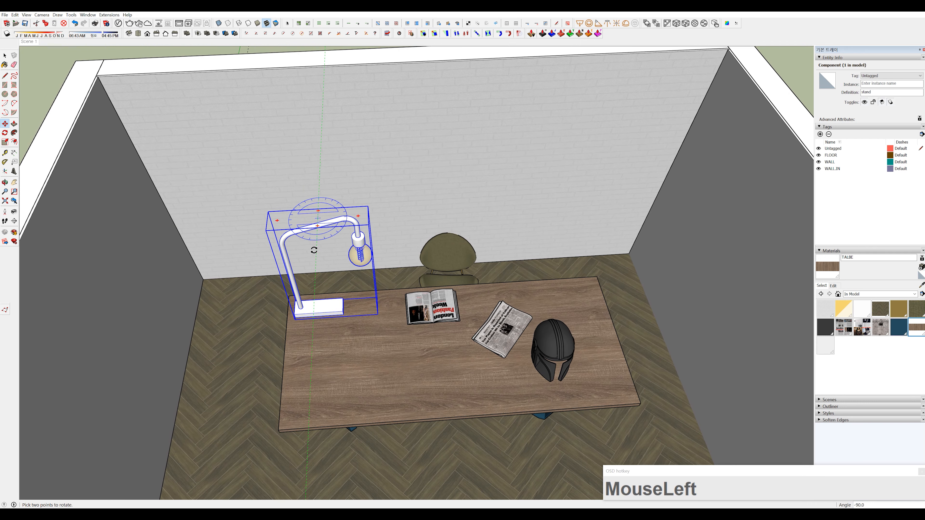
{"action": "left_click", "coordinate": [331, 326]}
{"action": "left_click", "coordinate": [354, 323]}
Step: Scale the stand lamp uniformly to 0.72 of its size
{"action": "middle_click_drag", "start_coordinate": [354, 323], "coordinate": [386, 171]}
{"action": "key", "text": "s"}
{"action": "left_click_drag", "start_coordinate": [397, 162], "coordinate": [352, 210]}
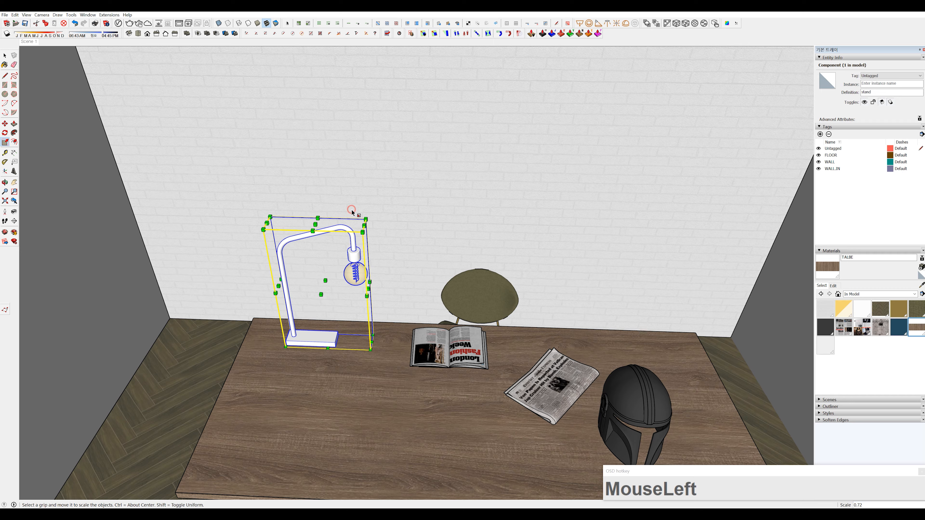
{"action": "key", "text": "space"}
{"action": "left_click", "coordinate": [316, 288]}
Step: Import the light pendant model into the scene near the top of the brick wall
{"action": "scroll", "coordinate": [309, 305], "scroll_direction": "down", "scroll_amount": 2}
{"action": "middle_click_drag", "start_coordinate": [310, 306], "coordinate": [364, 339]}
{"action": "left_click", "coordinate": [5, 15]}
{"action": "left_click", "coordinate": [21, 117]}
{"action": "double_click", "coordinate": [101, 124]}
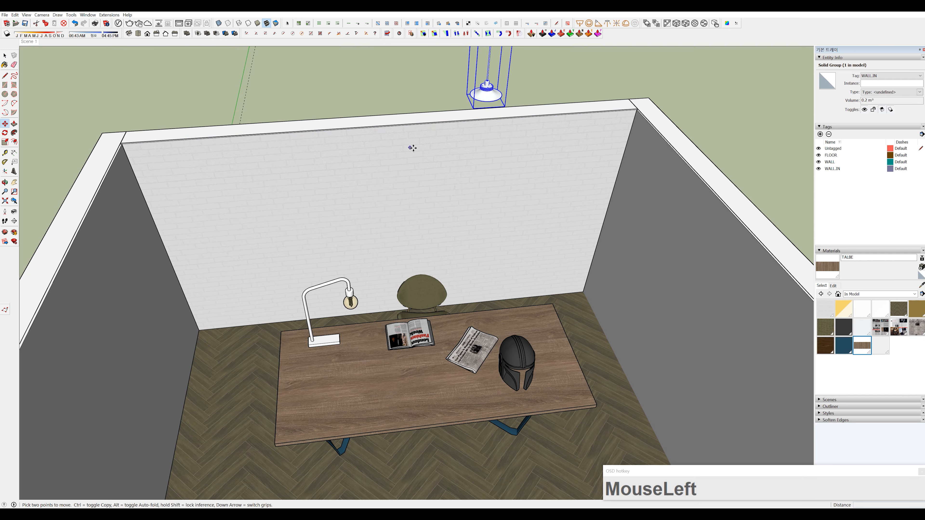
Step: Move the pendant lamp by the top of its ceiling mount to the brick wall's upper corner beside the helmet-side wall
{"action": "scroll", "coordinate": [475, 53], "scroll_direction": "down", "scroll_amount": 3}
{"action": "scroll", "coordinate": [480, 51], "scroll_direction": "up", "scroll_amount": 2}
{"action": "left_click", "coordinate": [480, 51]}
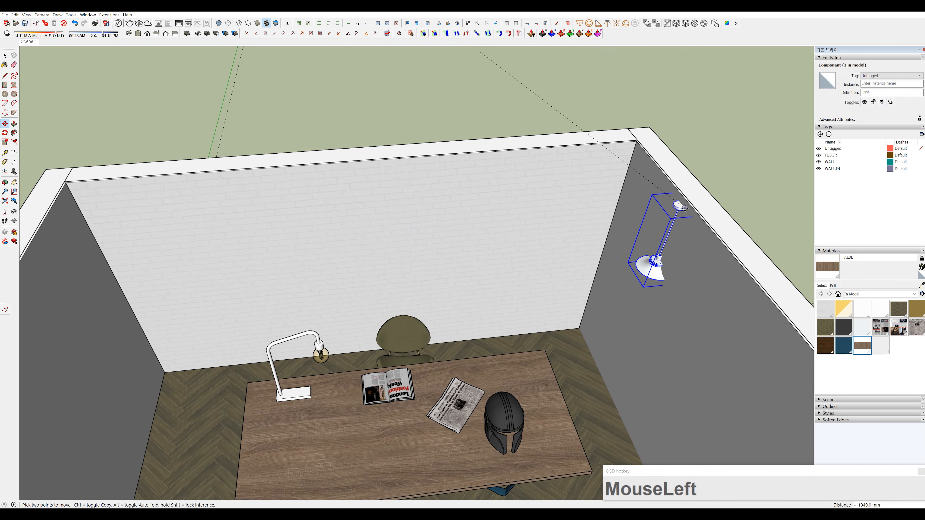
{"action": "scroll", "coordinate": [690, 210], "scroll_direction": "up", "scroll_amount": 2}
{"action": "middle_click_drag", "start_coordinate": [691, 211], "coordinate": [714, 346]}
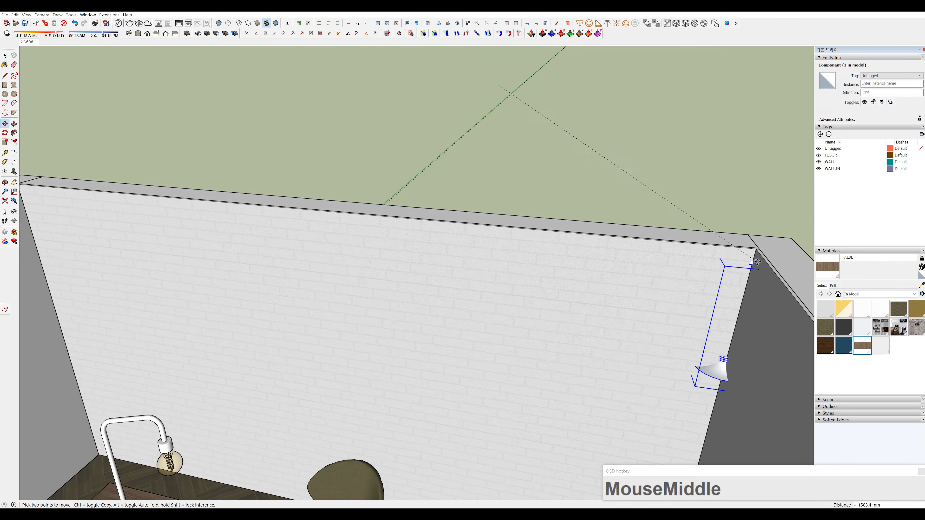
{"action": "key", "text": "k"}
{"action": "left_click", "coordinate": [759, 255]}
{"action": "key", "text": "k"}
Step: Move the pendant lamp away from the wall corner so that it hangs above the middle of the table
{"action": "middle_click_drag", "start_coordinate": [694, 254], "coordinate": [612, 255]}
{"action": "left_click_drag", "start_coordinate": [471, 121], "coordinate": [681, 304]}
{"action": "middle_click_drag", "start_coordinate": [681, 304], "coordinate": [770, 433]}
{"action": "scroll", "coordinate": [771, 434], "scroll_direction": "down", "scroll_amount": 1}
{"action": "middle_click_drag", "start_coordinate": [643, 405], "coordinate": [595, 341]}
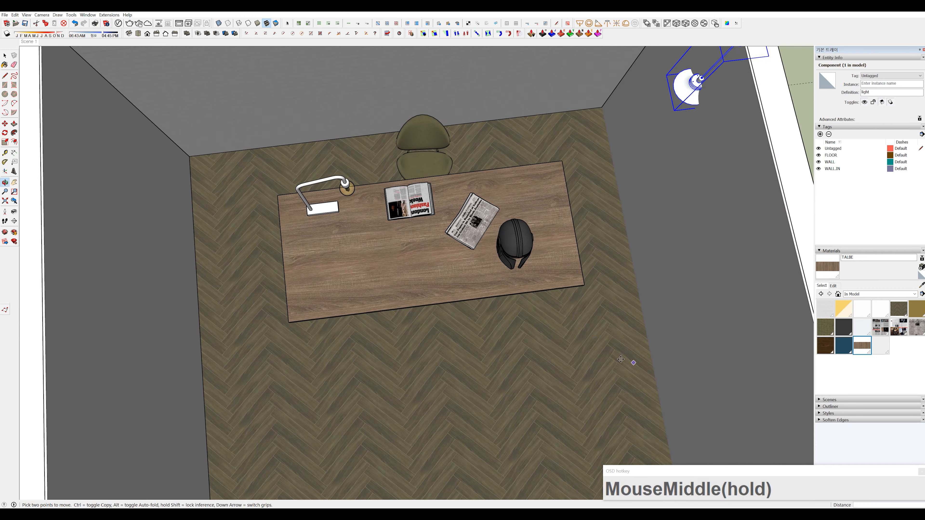
{"action": "left_click", "coordinate": [595, 340]}
{"action": "left_click", "coordinate": [383, 369]}
{"action": "middle_click_drag", "start_coordinate": [382, 369], "coordinate": [455, 354]}
{"action": "left_click_drag", "start_coordinate": [466, 369], "coordinate": [430, 367]}
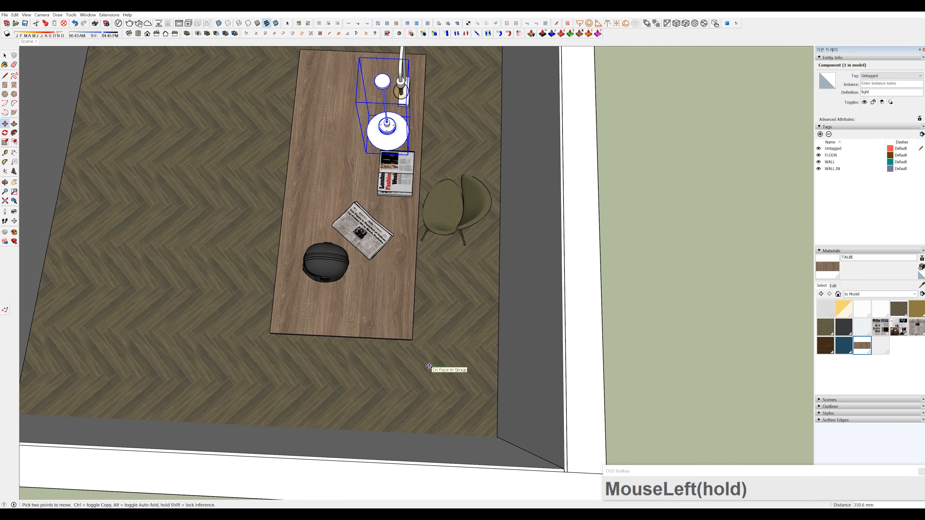
{"action": "key", "text": "space"}
{"action": "middle_click_drag", "start_coordinate": [430, 368], "coordinate": [717, 217]}
{"action": "middle_click_drag", "start_coordinate": [419, 292], "coordinate": [540, 301]}
{"action": "middle_click_drag", "start_coordinate": [303, 261], "coordinate": [309, 261]}
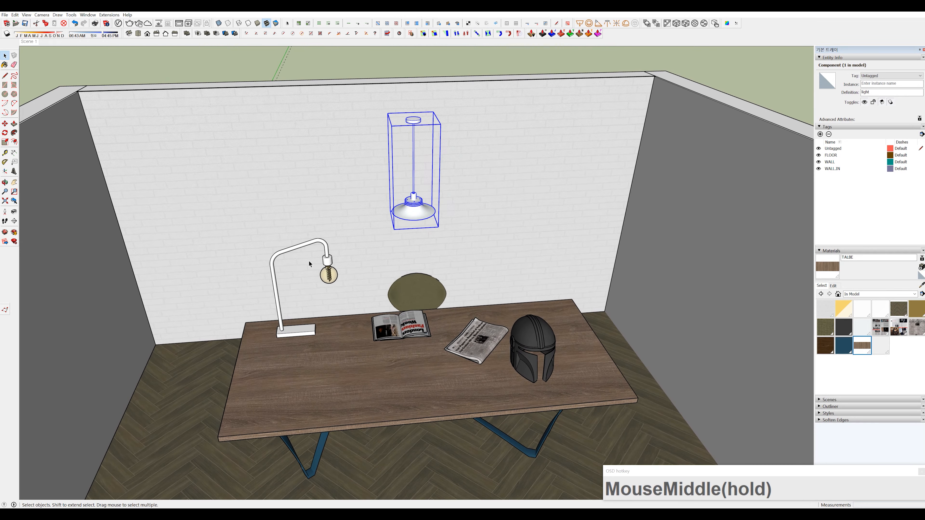
Step: Create a new dark grey material with RGB 60, 60, 60
{"action": "scroll", "coordinate": [306, 258], "scroll_direction": "down", "scroll_amount": 3}
{"action": "left_click", "coordinate": [921, 274]}
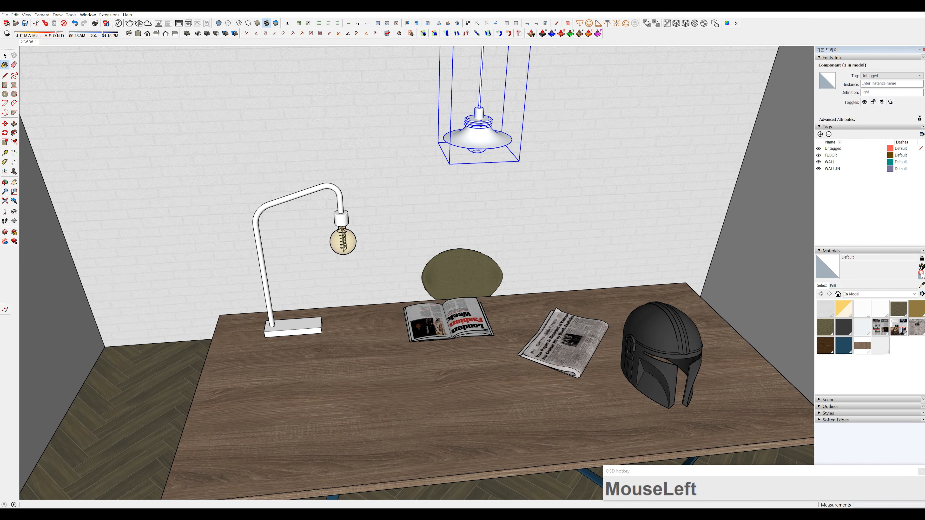
{"action": "left_click", "coordinate": [921, 268]}
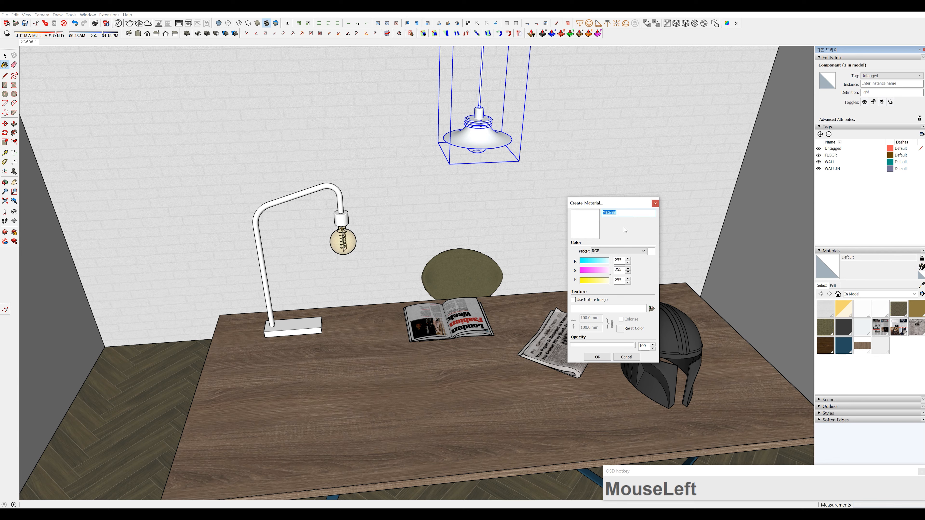
{"action": "left_click", "coordinate": [574, 300]}
{"action": "left_click", "coordinate": [850, 214]}
{"action": "type", "text": "60"}
{"action": "key", "text": "Tab"}
{"action": "type", "text": "60"}
{"action": "key", "text": "Tab"}
{"action": "type", "text": "60"}
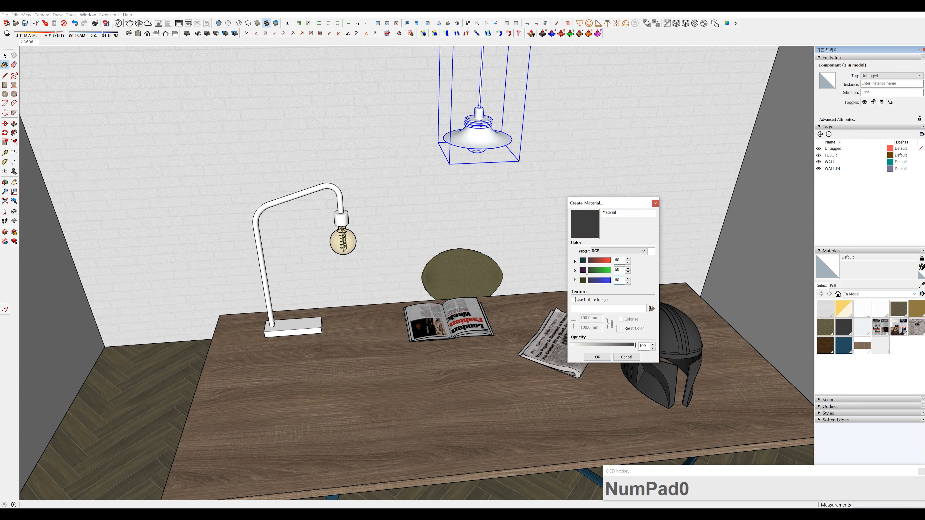
{"action": "left_click", "coordinate": [598, 357]}
Step: Paint the stand lamp's base, arm and bulb socket with the dark grey material and name that material STAND
{"action": "key", "text": "space"}
{"action": "double_click", "coordinate": [310, 325]}
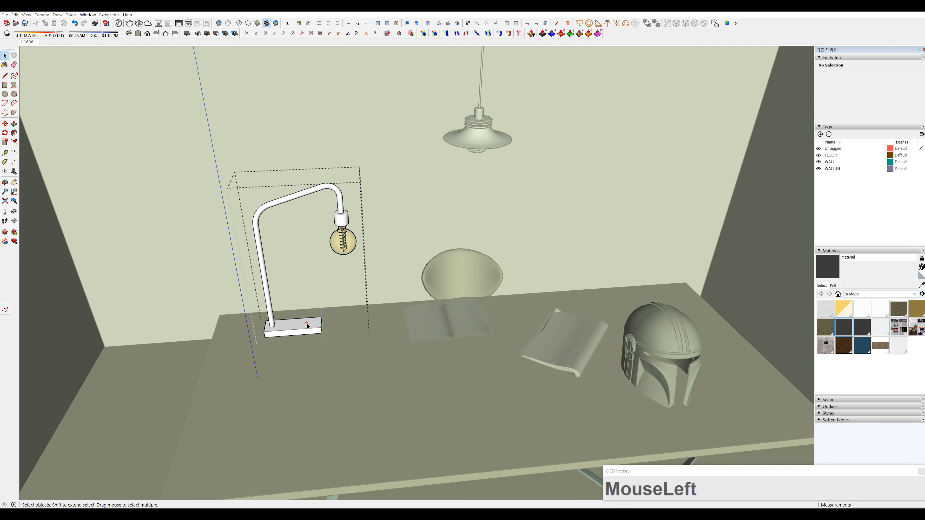
{"action": "triple_click", "coordinate": [309, 325]}
{"action": "key", "text": "b"}
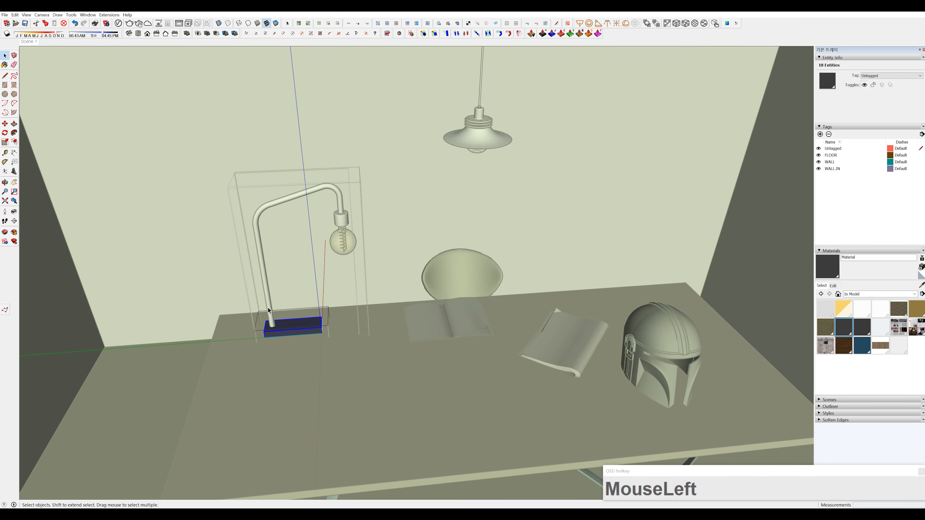
{"action": "double_click", "coordinate": [268, 308]}
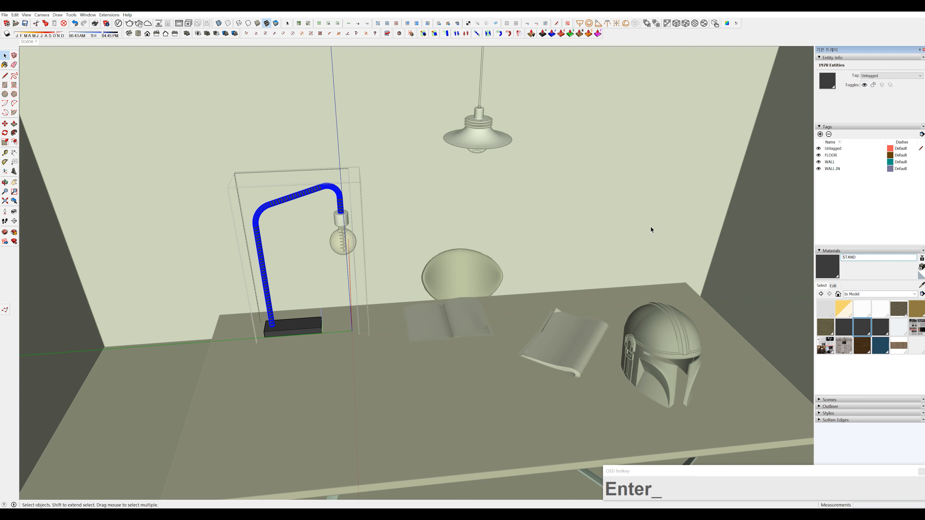
{"action": "double_click", "coordinate": [343, 219]}
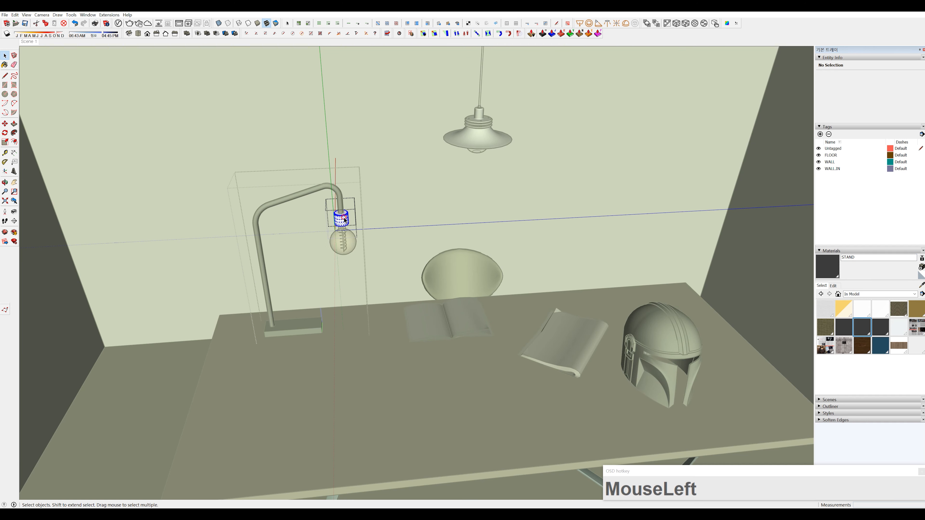
{"action": "key", "text": "space"}
{"action": "left_click", "coordinate": [386, 202]}
{"action": "key", "text": "Escape"}
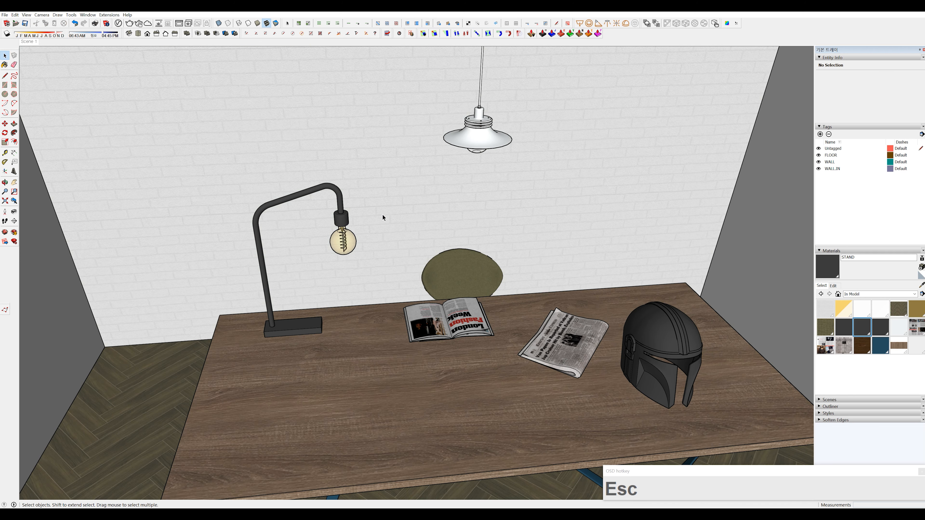
Step: Sample the helmet's material and rename it HELMET
{"action": "middle_click_drag", "start_coordinate": [383, 215], "coordinate": [364, 212], "text": "shift"}
{"action": "middle_click_drag", "start_coordinate": [534, 344], "coordinate": [528, 343], "text": "shift"}
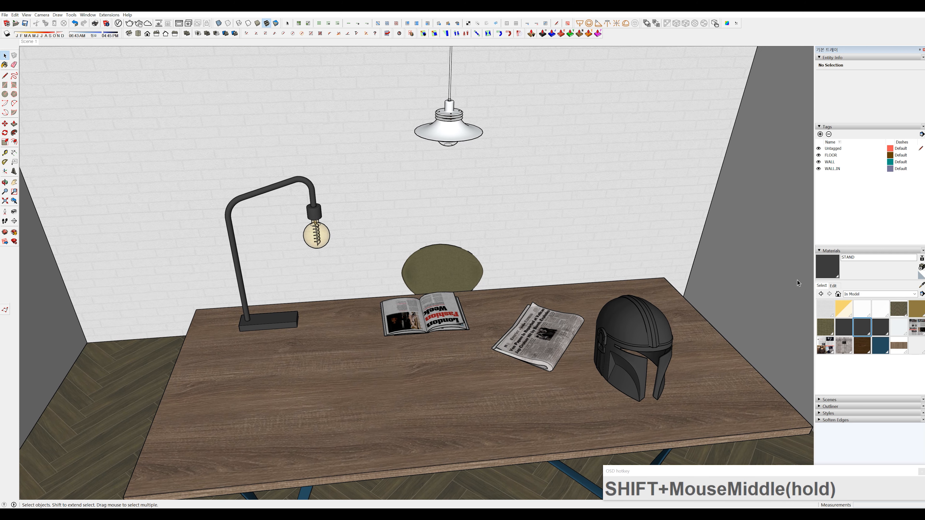
{"action": "left_click", "coordinate": [922, 286]}
{"action": "key", "text": "space"}
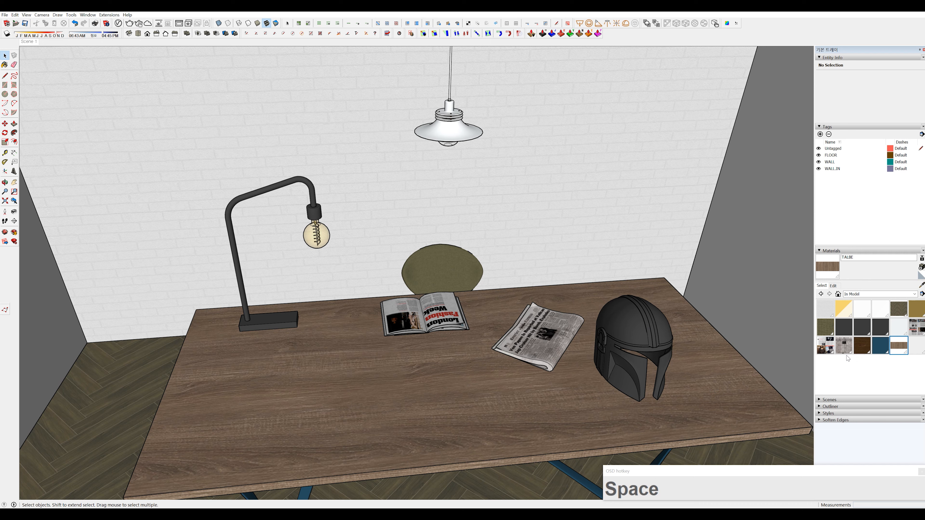
{"action": "left_click", "coordinate": [921, 285]}
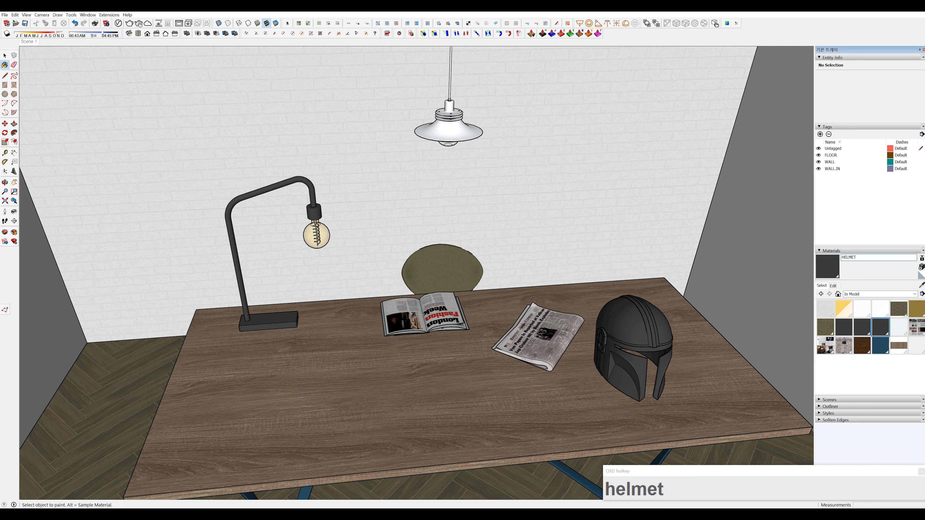
{"action": "key", "text": "space"}
Step: Create a new material named LIGHT with RGB 219, 232, 230
{"action": "middle_click_drag", "start_coordinate": [470, 216], "coordinate": [470, 278], "text": "shift"}
{"action": "scroll", "coordinate": [473, 245], "scroll_direction": "up", "scroll_amount": 3}
{"action": "left_click", "coordinate": [922, 276]}
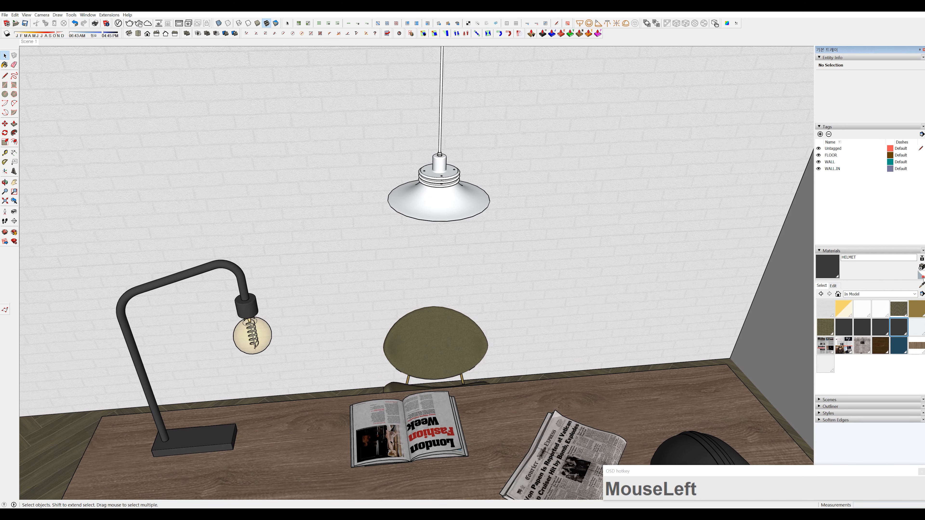
{"action": "left_click", "coordinate": [922, 267]}
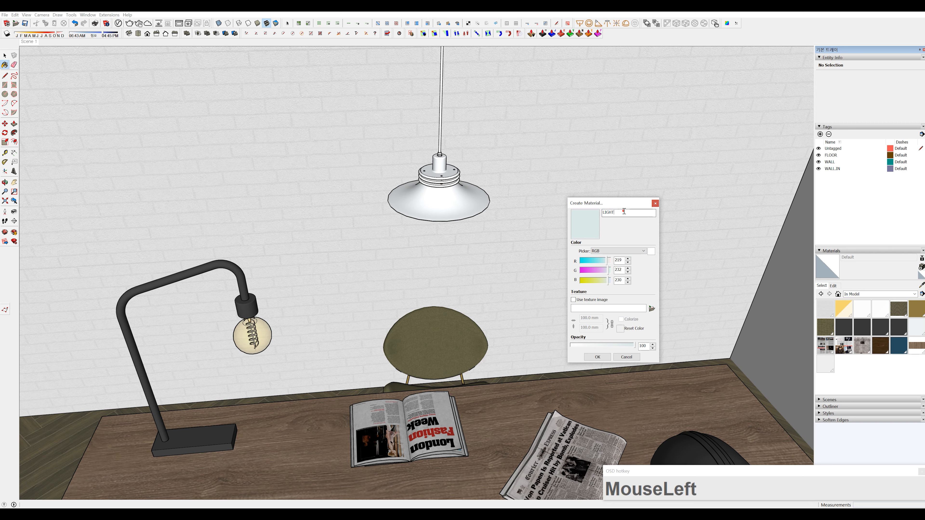
{"action": "left_click", "coordinate": [602, 354]}
Step: Paint the cylindrical cap at the top of the pendant lamp's head with the LIGHT material
{"action": "scroll", "coordinate": [435, 179], "scroll_direction": "up", "scroll_amount": 6}
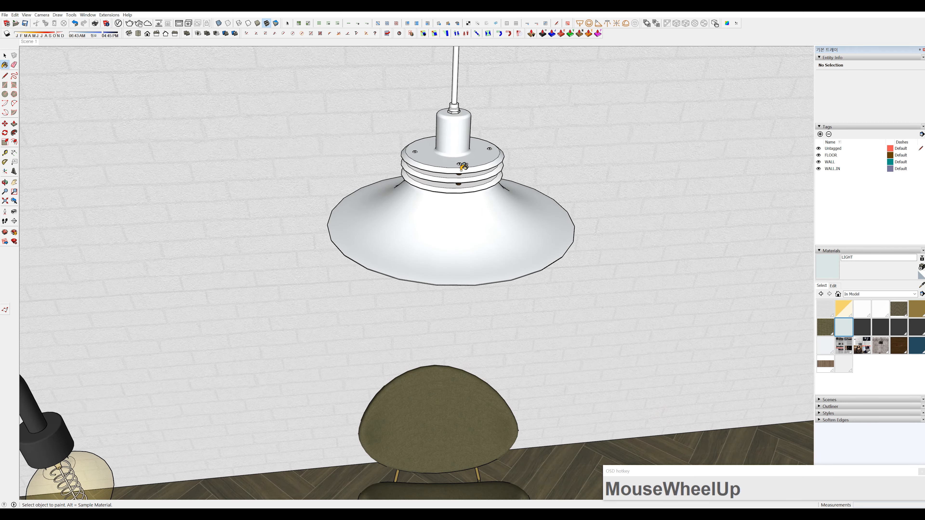
{"action": "key", "text": "space"}
{"action": "double_click", "coordinate": [459, 128]}
{"action": "double_click", "coordinate": [465, 119]}
{"action": "left_click", "coordinate": [467, 118]}
{"action": "double_click", "coordinate": [468, 119]}
{"action": "left_click", "coordinate": [469, 115]}
Step: Paint the pendant lamp's rings and its wide shade with the LIGHT material
{"action": "key", "text": "space"}
{"action": "left_click", "coordinate": [492, 189]}
{"action": "triple_click", "coordinate": [492, 190]}
{"action": "key", "text": "b"}
{"action": "left_click", "coordinate": [492, 189]}
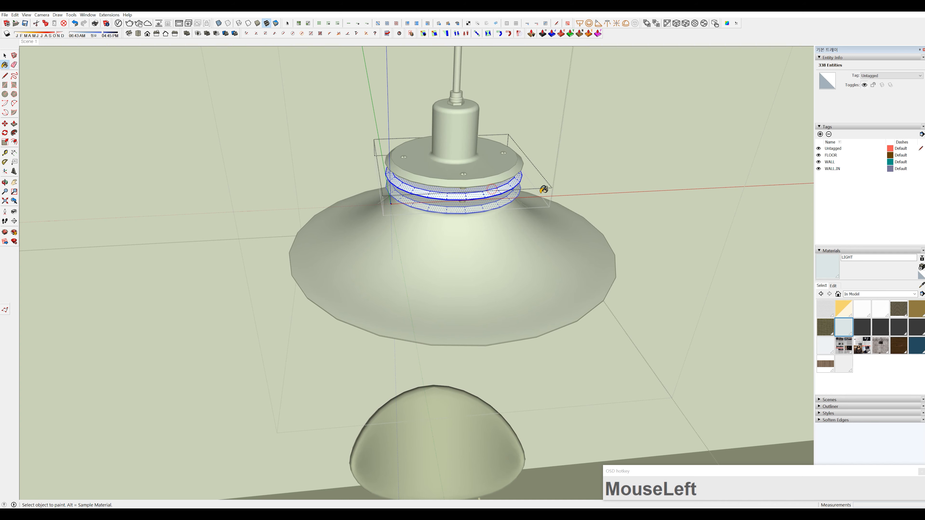
{"action": "key", "text": "space"}
{"action": "double_click", "coordinate": [542, 225]}
{"action": "triple_click", "coordinate": [542, 225]}
{"action": "key", "text": "b"}
{"action": "left_click", "coordinate": [542, 224]}
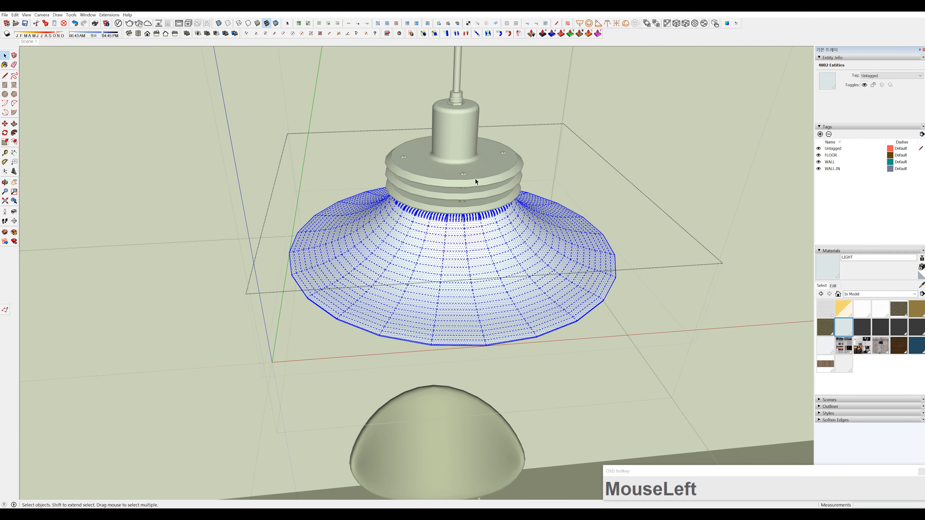
{"action": "left_click", "coordinate": [475, 179]}
{"action": "middle_click_drag", "start_coordinate": [475, 179], "coordinate": [917, 291]}
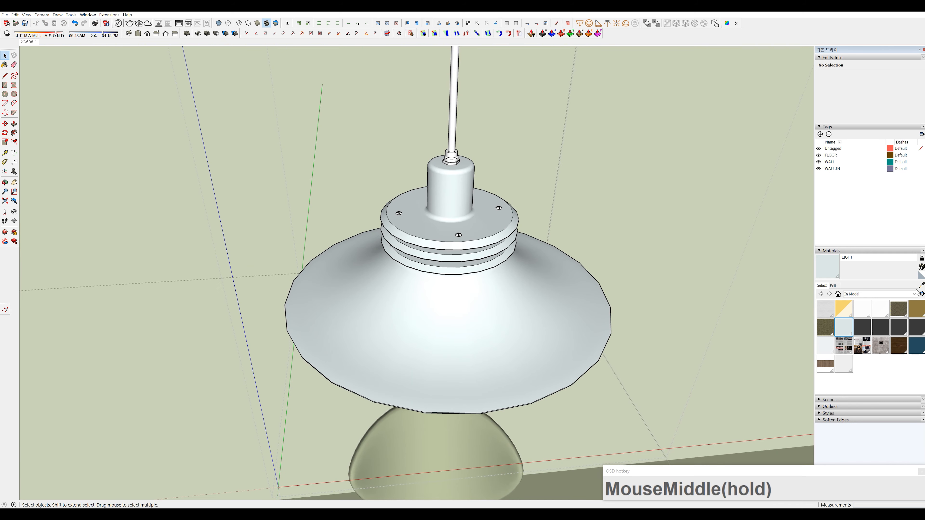
Step: Create a new dark grey material named LIGHT LINE
{"action": "left_click", "coordinate": [920, 275]}
{"action": "left_click", "coordinate": [921, 267]}
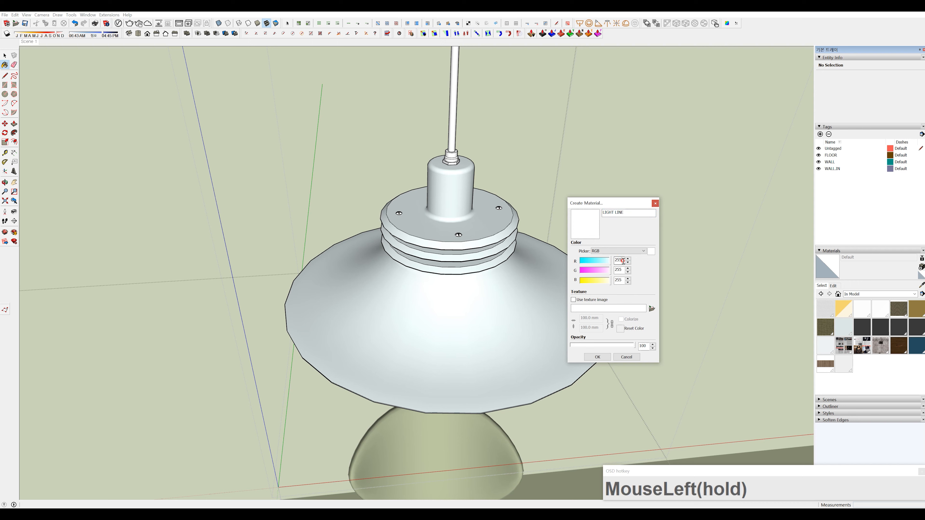
{"action": "type", "text": "240"}
{"action": "key", "text": "Tab"}
{"action": "type", "text": "240"}
{"action": "key", "text": "Tab"}
{"action": "type", "text": "240"}
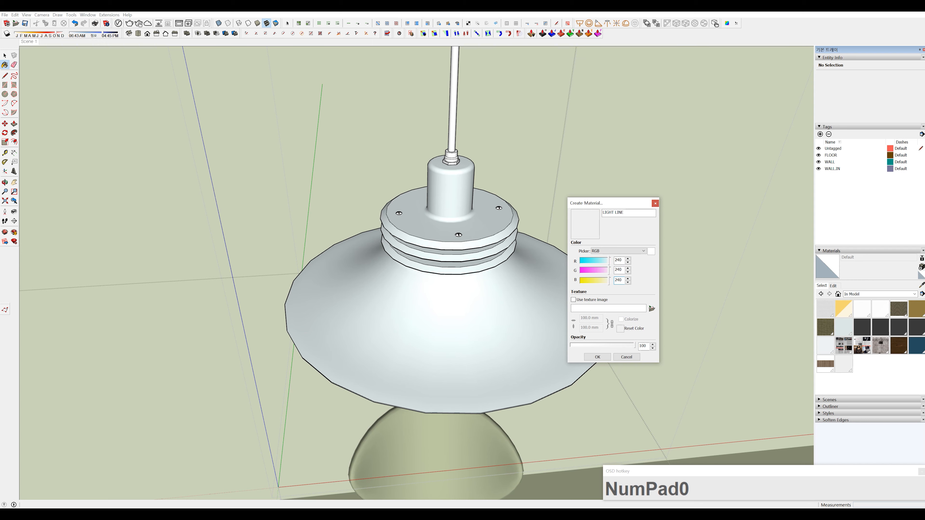
{"action": "type", "text": "0"}
{"action": "key", "text": "Tab"}
{"action": "type", "text": "0"}
{"action": "key", "text": "Tab"}
{"action": "type", "text": "0"}
{"action": "left_click", "coordinate": [600, 356]}
Step: Paint the pendant lamp's cord and round ceiling mount with the LIGHT LINE material
{"action": "middle_click_drag", "start_coordinate": [467, 197], "coordinate": [462, 263], "text": "shift"}
{"action": "key", "text": "space"}
{"action": "double_click", "coordinate": [447, 205]}
{"action": "triple_click", "coordinate": [448, 201]}
{"action": "key", "text": "b"}
{"action": "left_click", "coordinate": [448, 199]}
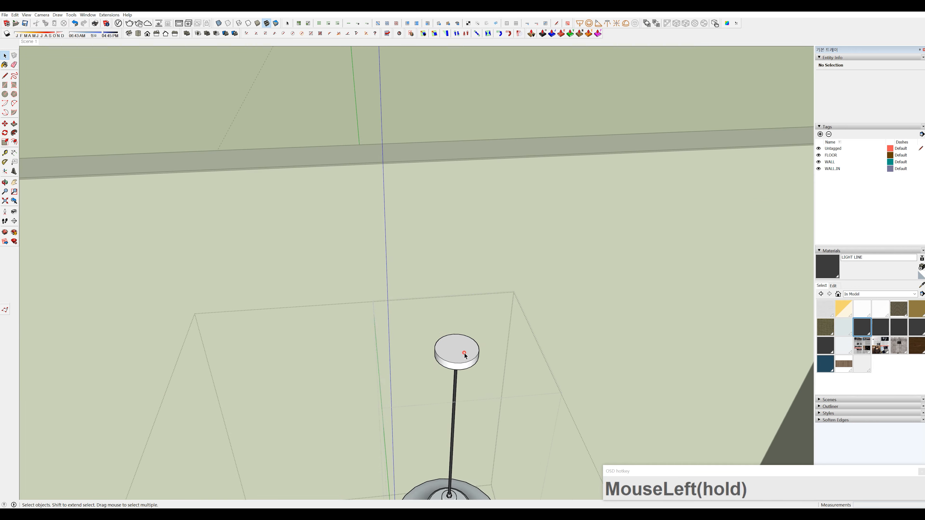
{"action": "left_click_drag", "start_coordinate": [426, 328], "coordinate": [471, 355]}
{"action": "scroll", "coordinate": [503, 398], "scroll_direction": "down", "scroll_amount": 5}
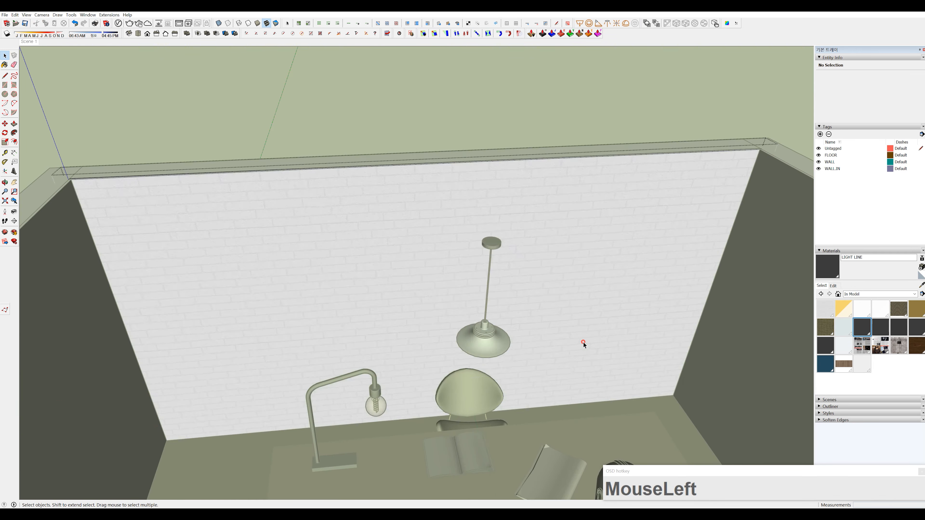
{"action": "key", "text": "Escape"}
Step: Paint the small cord fitting on top of the pendant lamp's cap with the LIGHT LINE material
{"action": "scroll", "coordinate": [450, 286], "scroll_direction": "up", "scroll_amount": 3}
{"action": "scroll", "coordinate": [453, 286], "scroll_direction": "up", "scroll_amount": 7}
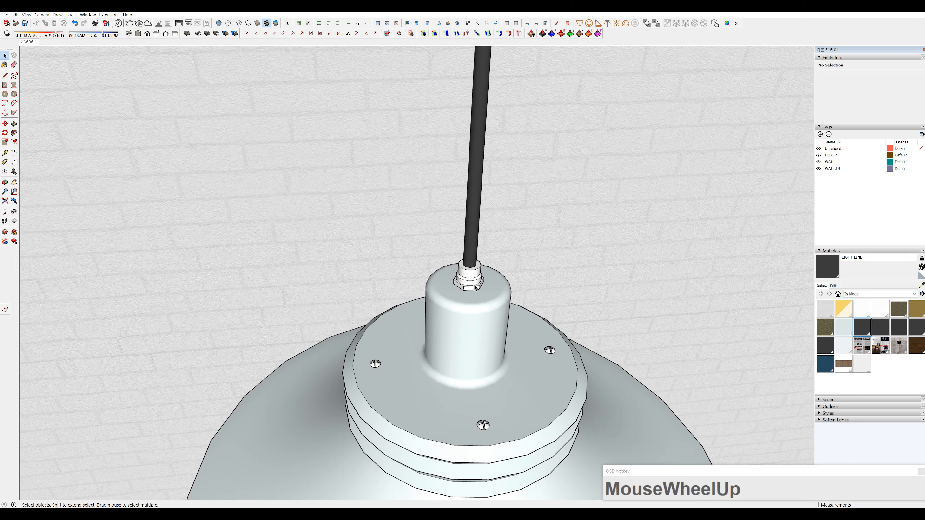
{"action": "double_click", "coordinate": [469, 275]}
{"action": "double_click", "coordinate": [477, 268]}
{"action": "triple_click", "coordinate": [476, 267]}
{"action": "key", "text": "b"}
{"action": "left_click", "coordinate": [477, 269]}
{"action": "key", "text": "space"}
{"action": "left_click", "coordinate": [611, 267]}
Step: Leave the pendant lamp component and return to the straight front view of the room with the ceiling shown
{"action": "scroll", "coordinate": [520, 346], "scroll_direction": "down", "scroll_amount": 8}
{"action": "left_click", "coordinate": [718, 350]}
{"action": "scroll", "coordinate": [718, 351], "scroll_direction": "down", "scroll_amount": 5}
{"action": "left_click", "coordinate": [593, 371]}
{"action": "middle_click_drag", "start_coordinate": [593, 372], "coordinate": [580, 366]}
{"action": "key", "text": "Escape"}
{"action": "scroll", "coordinate": [561, 404], "scroll_direction": "up", "scroll_amount": 3}
{"action": "middle_click_drag", "start_coordinate": [561, 404], "coordinate": [441, 349]}
{"action": "left_click", "coordinate": [685, 23]}
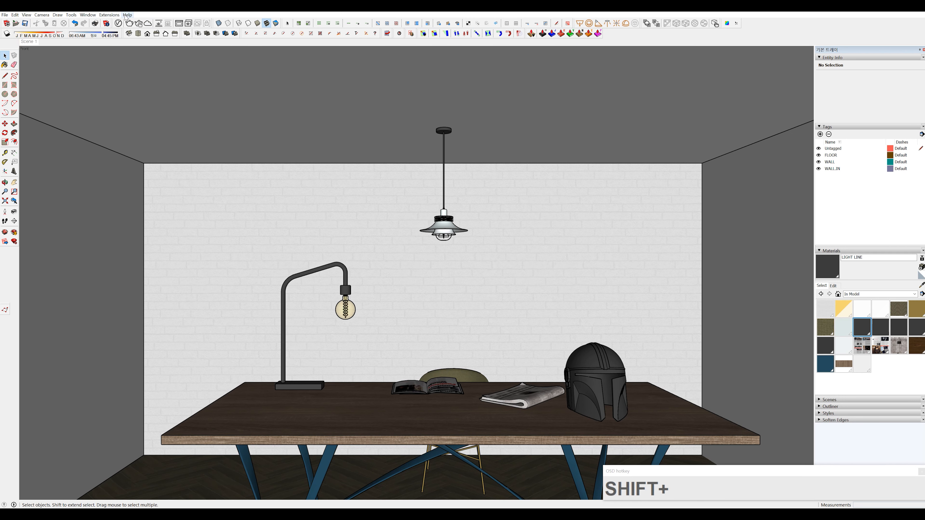
Step: In the V-Ray render settings, enable the safe frame and set the output aspect ratio to 5:4 - Landscape
{"action": "left_click", "coordinate": [118, 23]}
{"action": "left_click", "coordinate": [549, 251]}
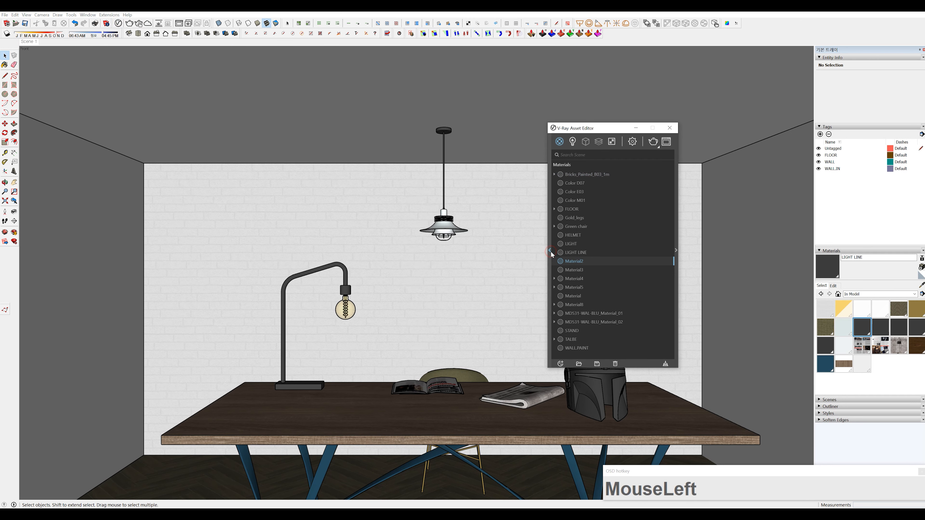
{"action": "left_click", "coordinate": [676, 251]}
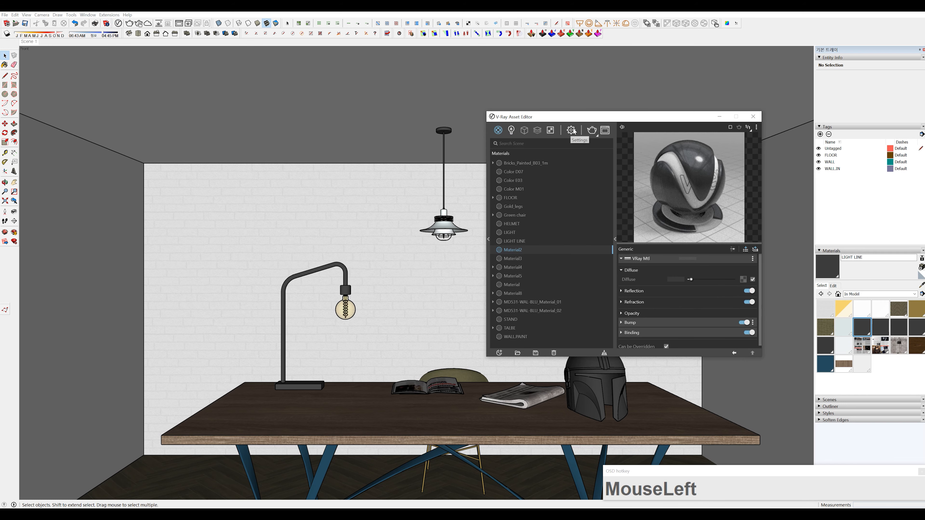
{"action": "left_click", "coordinate": [571, 130]}
{"action": "left_click", "coordinate": [505, 227]}
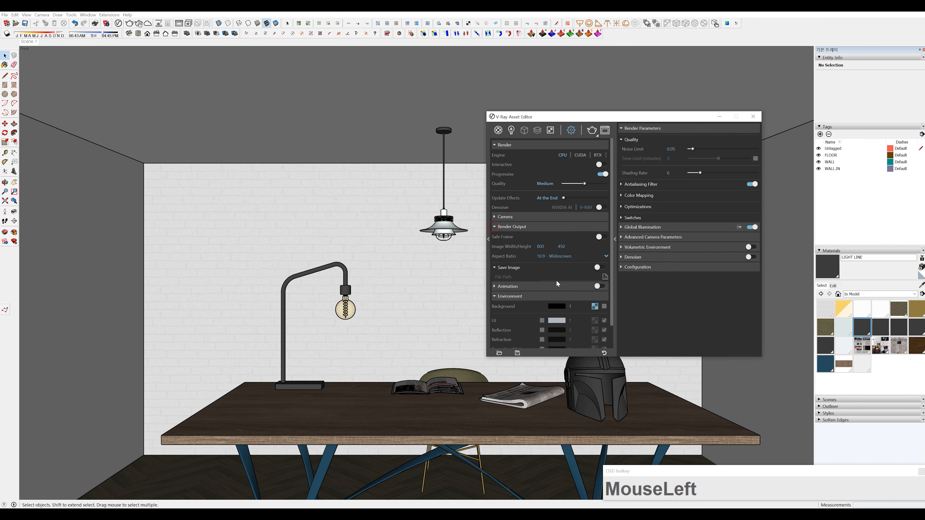
{"action": "left_click", "coordinate": [566, 256]}
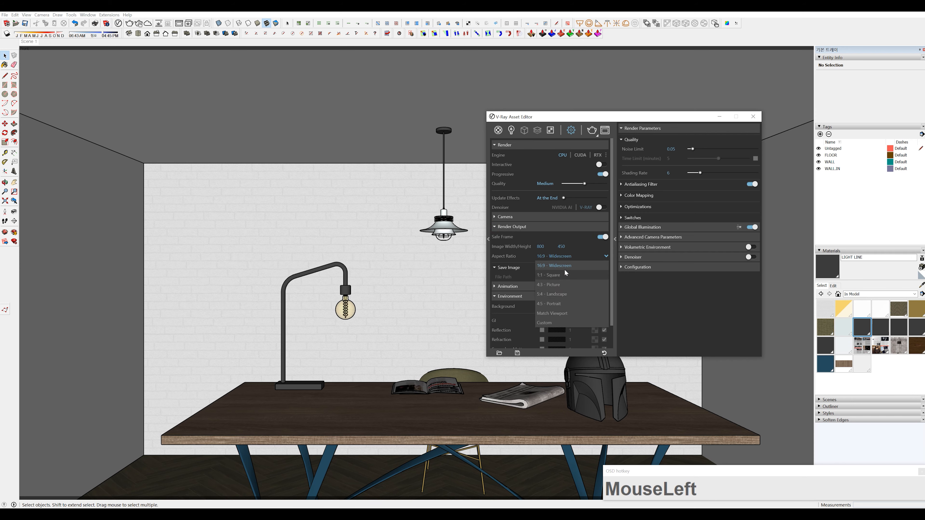
{"action": "left_click", "coordinate": [552, 294]}
{"action": "scroll", "coordinate": [648, 229], "scroll_direction": "up", "scroll_amount": 1}
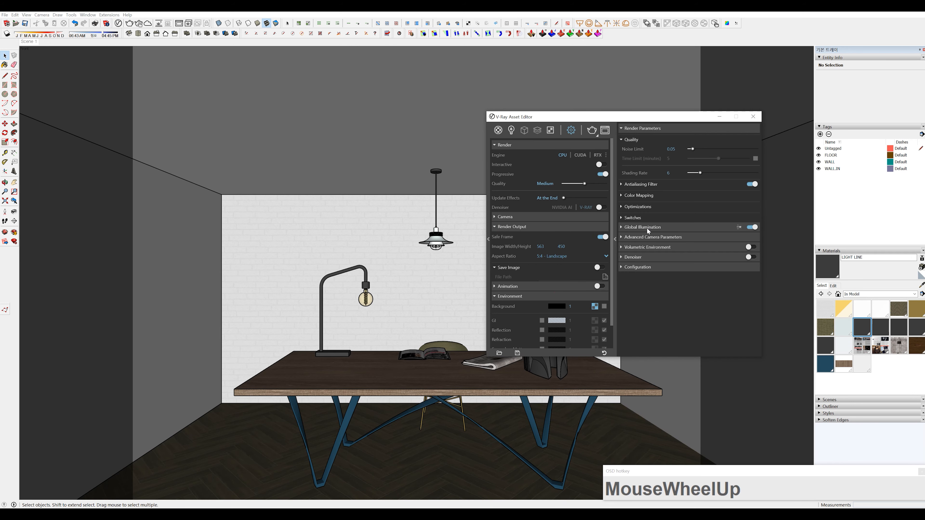
Step: Set the global illumination primary rays to Irradiance map
{"action": "left_click", "coordinate": [629, 229]}
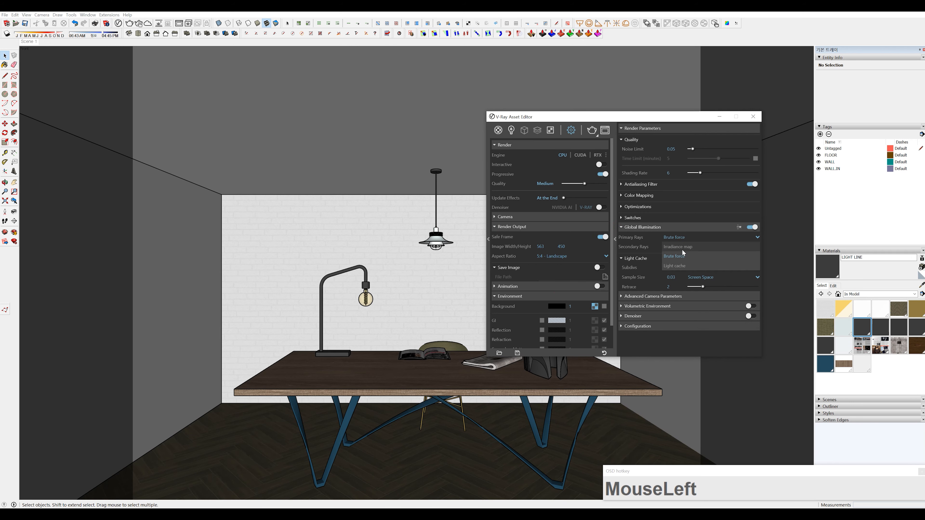
{"action": "scroll", "coordinate": [715, 281], "scroll_direction": "down", "scroll_amount": 1}
{"action": "left_click", "coordinate": [736, 207]}
{"action": "scroll", "coordinate": [688, 306], "scroll_direction": "down", "scroll_amount": 4}
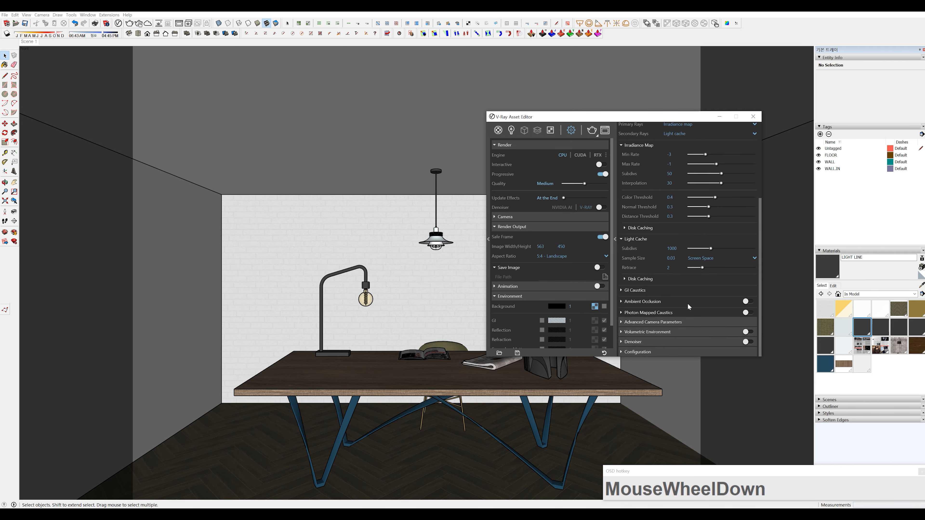
Step: Enable ambient occlusion and set the V-Ray render quality to High
{"action": "left_click", "coordinate": [747, 302]}
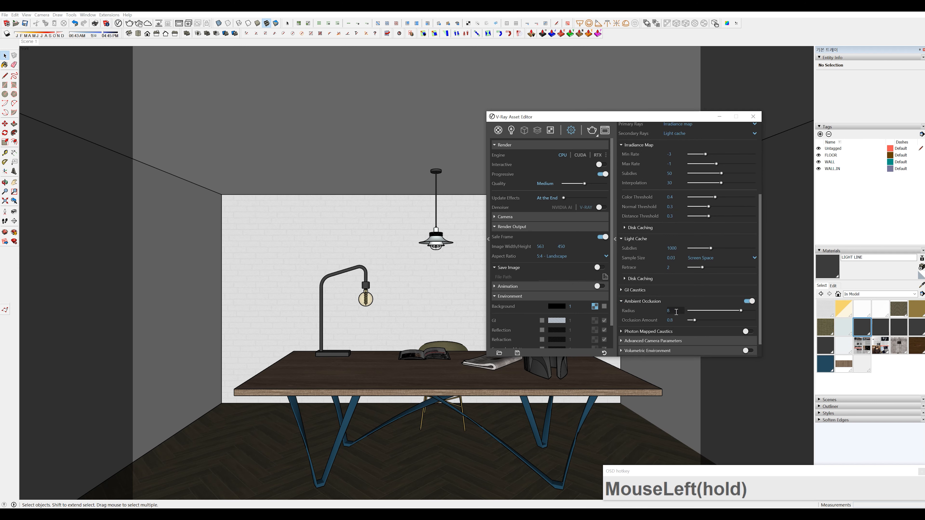
{"action": "scroll", "coordinate": [651, 307], "scroll_direction": "up", "scroll_amount": 3}
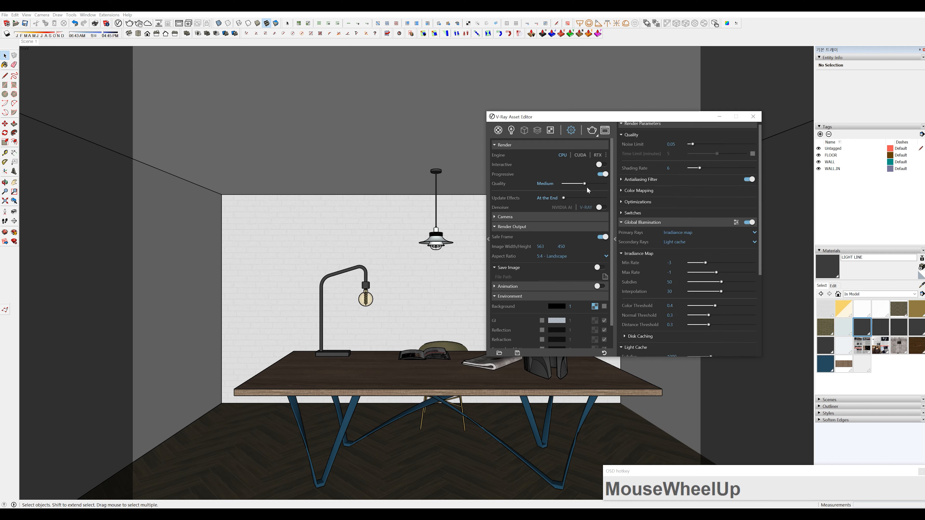
{"action": "left_click", "coordinate": [594, 184]}
{"action": "left_click_drag", "start_coordinate": [573, 112], "coordinate": [665, 96]}
Step: Frame the table and lamps closer in the safe frame and set the camera to two-point perspective
{"action": "scroll", "coordinate": [475, 339], "scroll_direction": "up", "scroll_amount": 3}
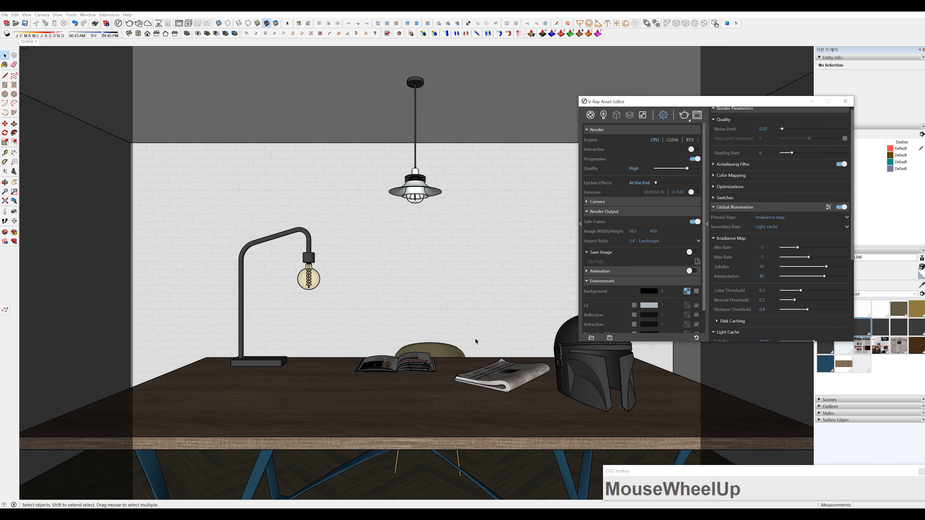
{"action": "middle_click_drag", "start_coordinate": [457, 337], "coordinate": [471, 338], "text": "shift"}
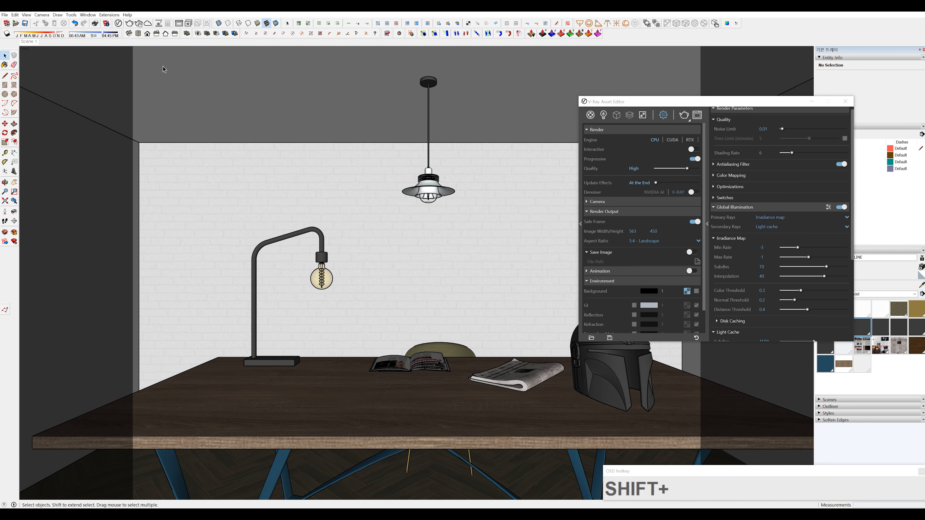
{"action": "left_click", "coordinate": [42, 15]}
{"action": "left_click", "coordinate": [65, 61]}
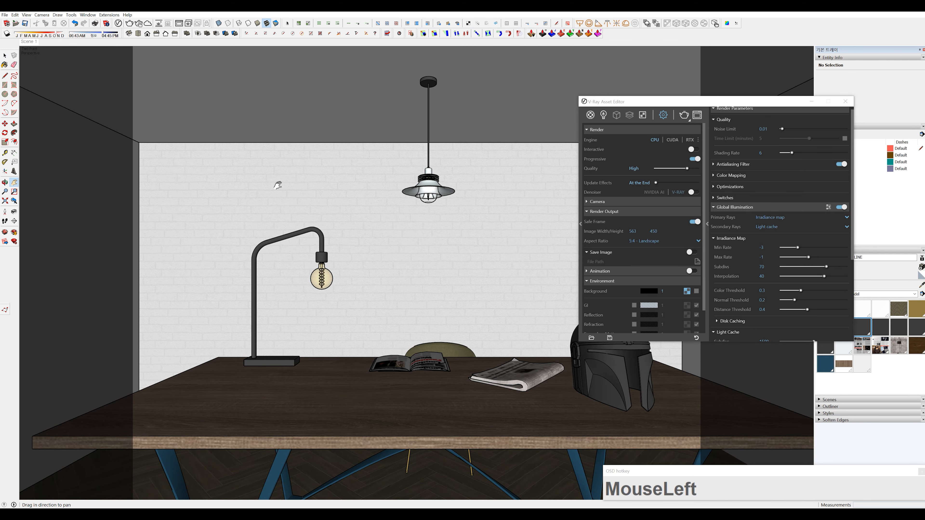
{"action": "key", "text": "Left"}
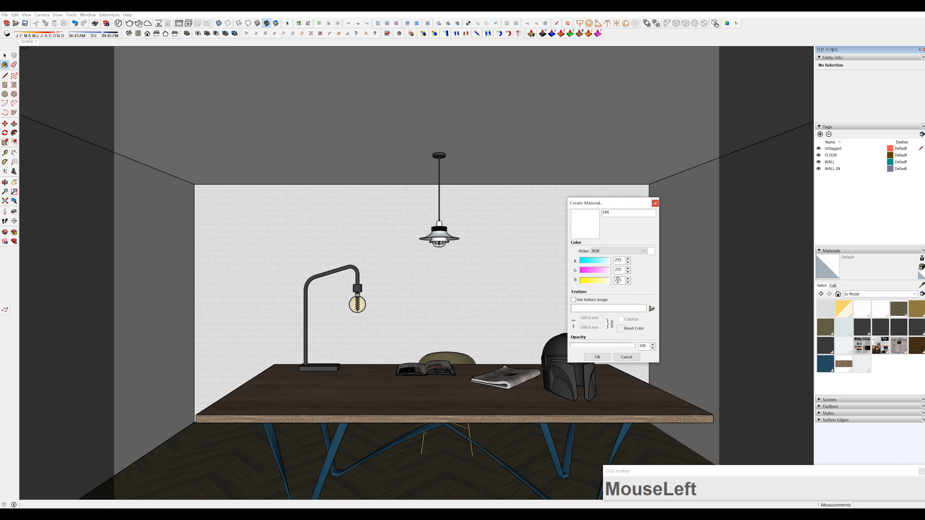
Step: Create a material named EMI with a light peach-orange colour
{"action": "left_click", "coordinate": [604, 271]}
{"action": "left_click", "coordinate": [607, 260]}
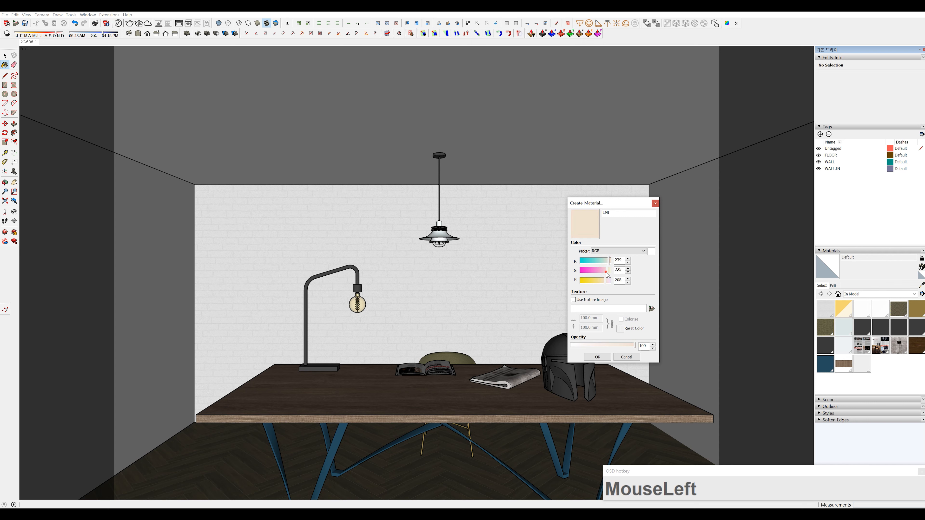
{"action": "mouse_move", "coordinate": [611, 273]}
{"action": "left_mouse_down"}
{"action": "mouse_move", "coordinate": [611, 263]}
{"action": "mouse_move", "coordinate": [608, 274]}
{"action": "left_mouse_up"}
{"action": "left_click", "coordinate": [599, 280]}
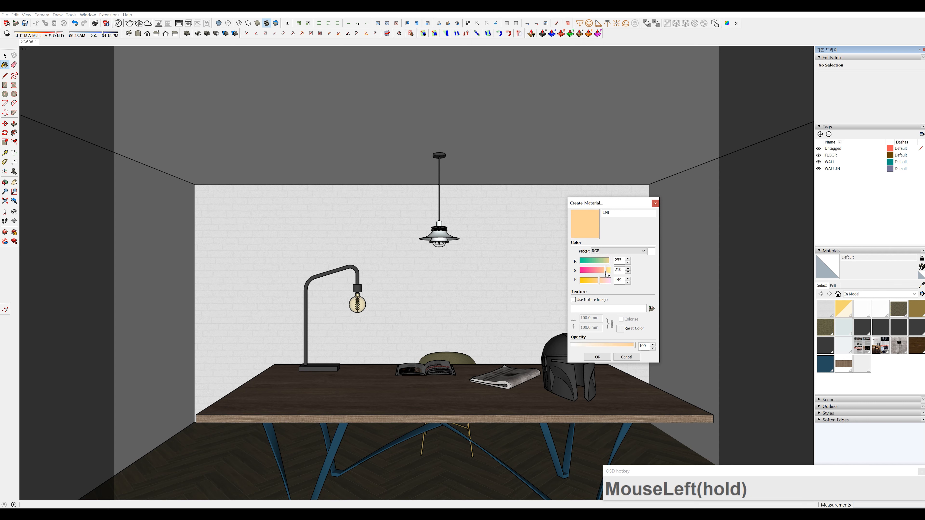
{"action": "left_click", "coordinate": [597, 357]}
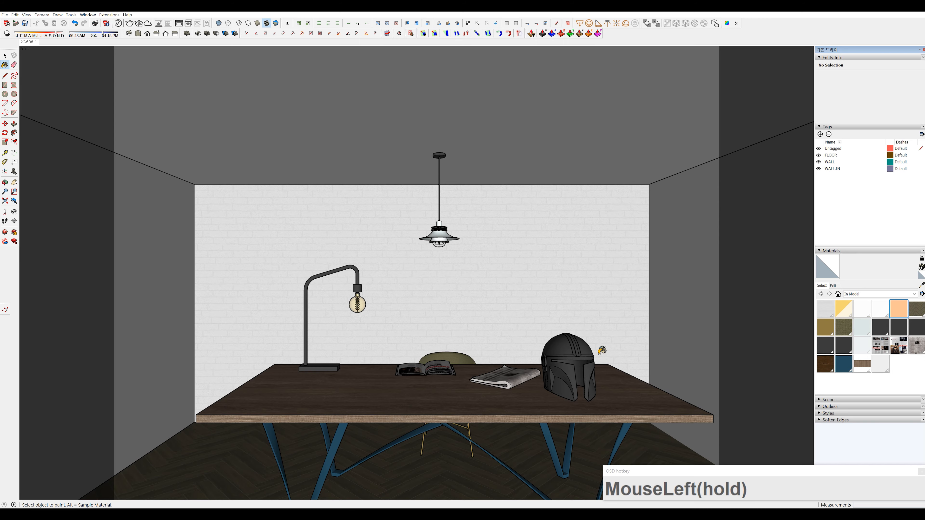
Step: Inside the pendant lamp component, paint the slanted filament rods of the bulb with the EMI material
{"action": "key", "text": "space"}
{"action": "scroll", "coordinate": [425, 262], "scroll_direction": "up", "scroll_amount": 8}
{"action": "middle_click_drag", "start_coordinate": [424, 263], "coordinate": [442, 202]}
{"action": "scroll", "coordinate": [443, 202], "scroll_direction": "up", "scroll_amount": 3}
{"action": "left_click", "coordinate": [479, 234]}
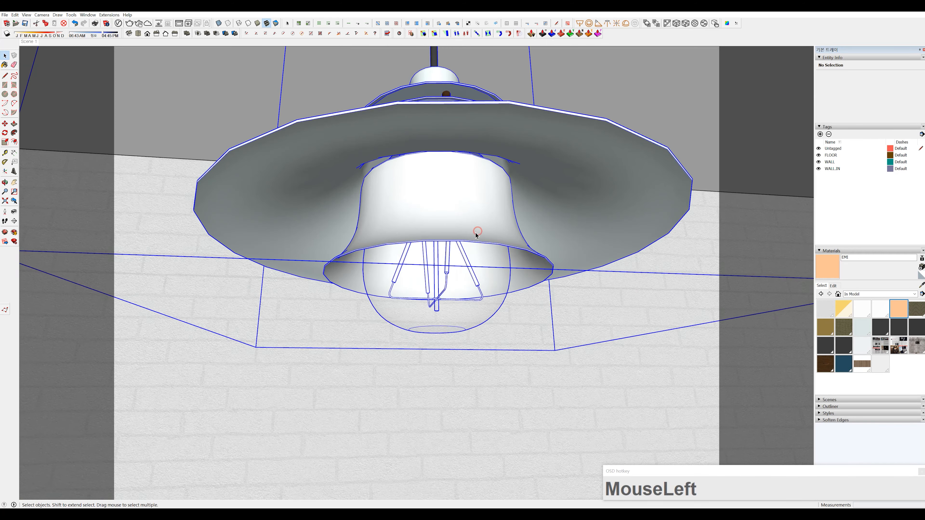
{"action": "key", "text": "ctrl+z"}
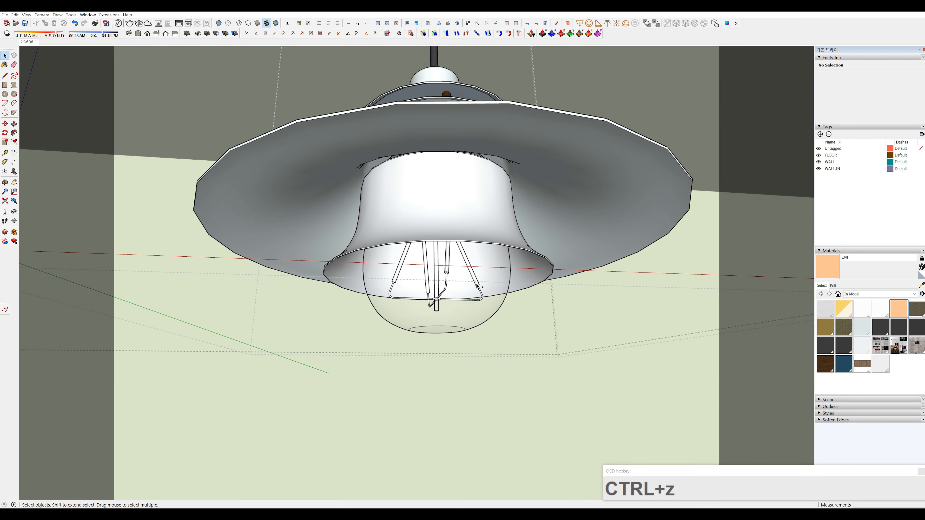
{"action": "double_click", "coordinate": [472, 281]}
{"action": "scroll", "coordinate": [467, 285], "scroll_direction": "up", "scroll_amount": 5}
{"action": "triple_click", "coordinate": [455, 244]}
{"action": "key", "text": "b"}
{"action": "left_click", "coordinate": [458, 240]}
Step: Paint the thin wires joining the lower ends of the pendant bulb's filaments with the EMI material
{"action": "key", "text": "space"}
{"action": "left_click", "coordinate": [455, 288]}
{"action": "triple_click", "coordinate": [450, 285]}
{"action": "key", "text": "b"}
{"action": "left_click", "coordinate": [451, 285]}
{"action": "key", "text": "space"}
{"action": "left_click", "coordinate": [462, 352]}
{"action": "left_click", "coordinate": [458, 383]}
{"action": "key", "text": "ctrl+d"}
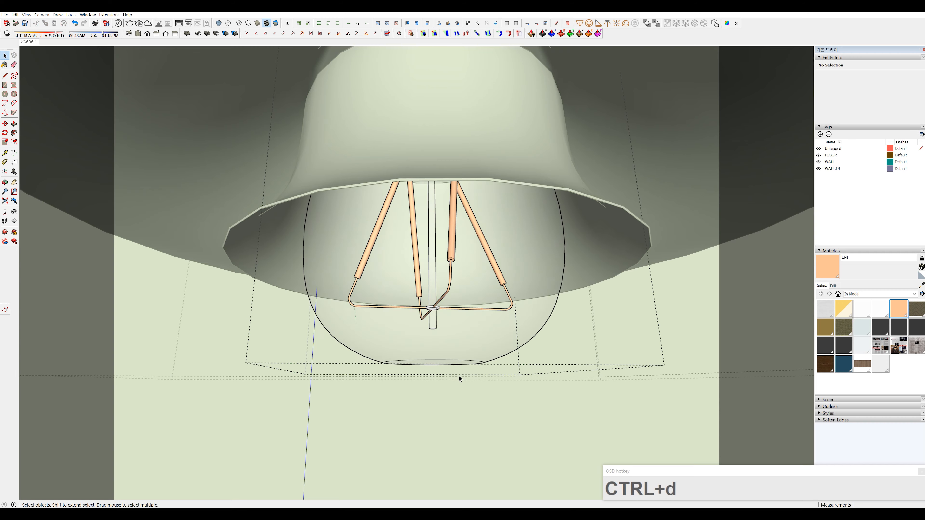
{"action": "scroll", "coordinate": [459, 376], "scroll_direction": "down", "scroll_amount": 5}
{"action": "key", "text": "Escape"}
Step: Open the desk lamp's bulb group for editing and hide its glass globe to expose the filaments
{"action": "middle_click_drag", "start_coordinate": [398, 442], "coordinate": [485, 310]}
{"action": "scroll", "coordinate": [393, 275], "scroll_direction": "up", "scroll_amount": 3}
{"action": "double_click", "coordinate": [411, 260]}
{"action": "scroll", "coordinate": [411, 262], "scroll_direction": "up", "scroll_amount": 4}
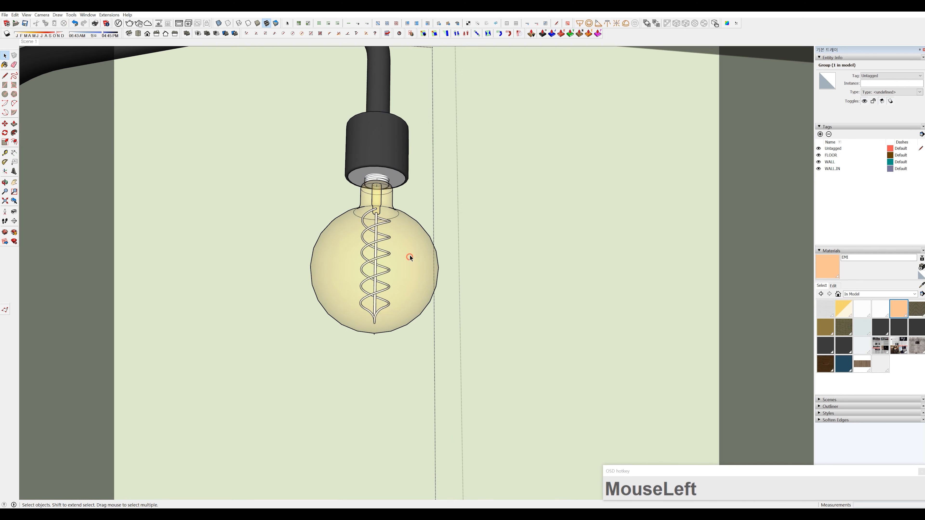
{"action": "left_click", "coordinate": [427, 244]}
{"action": "double_click", "coordinate": [427, 243]}
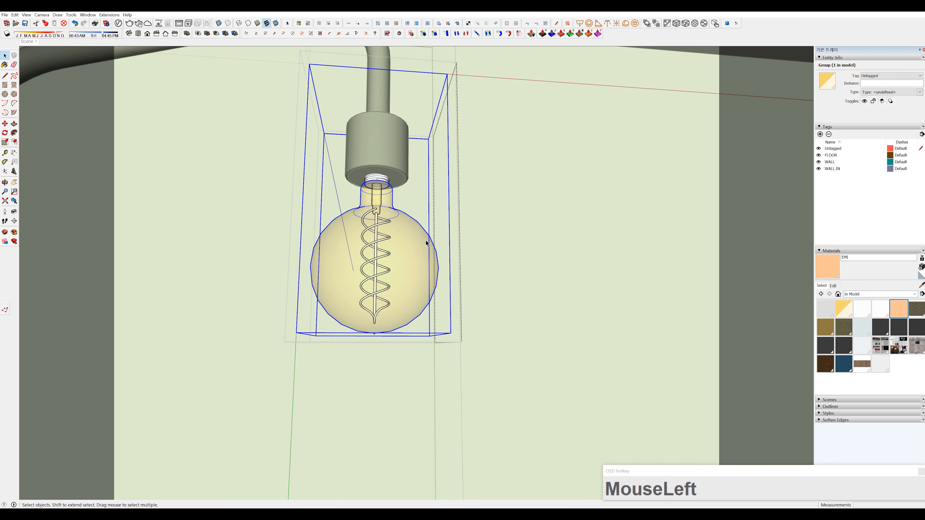
{"action": "scroll", "coordinate": [374, 209], "scroll_direction": "up", "scroll_amount": 3}
{"action": "scroll", "coordinate": [490, 248], "scroll_direction": "down", "scroll_amount": 2}
Step: Paint both spiral filaments of the desk lamp bulb with the EMI material and unhide the glass globe
{"action": "left_click", "coordinate": [491, 250]}
{"action": "triple_click", "coordinate": [489, 248]}
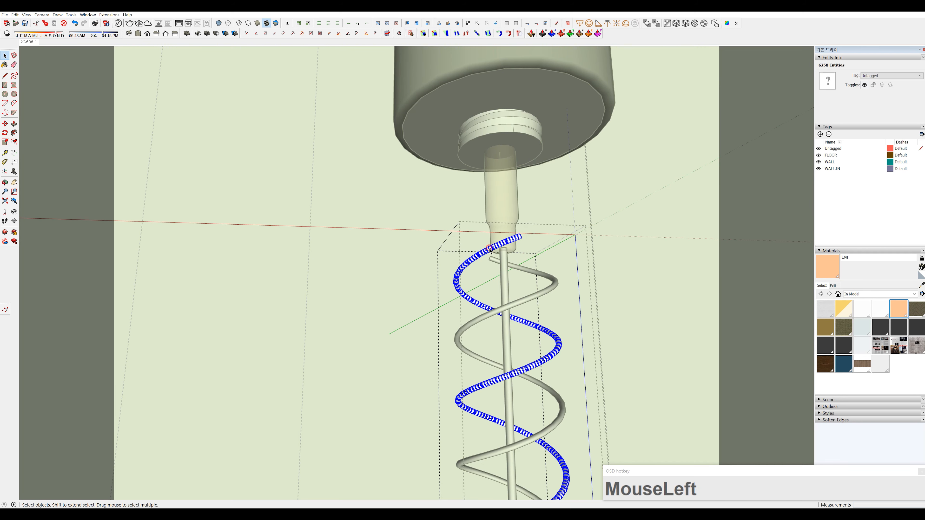
{"action": "double_click", "coordinate": [547, 295]}
{"action": "triple_click", "coordinate": [547, 294]}
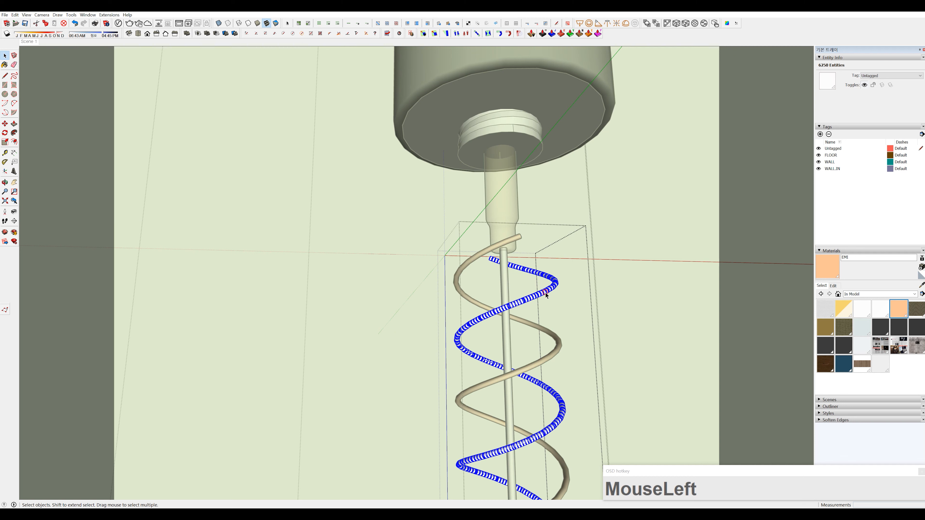
{"action": "left_click", "coordinate": [602, 290]}
{"action": "left_click", "coordinate": [601, 291]}
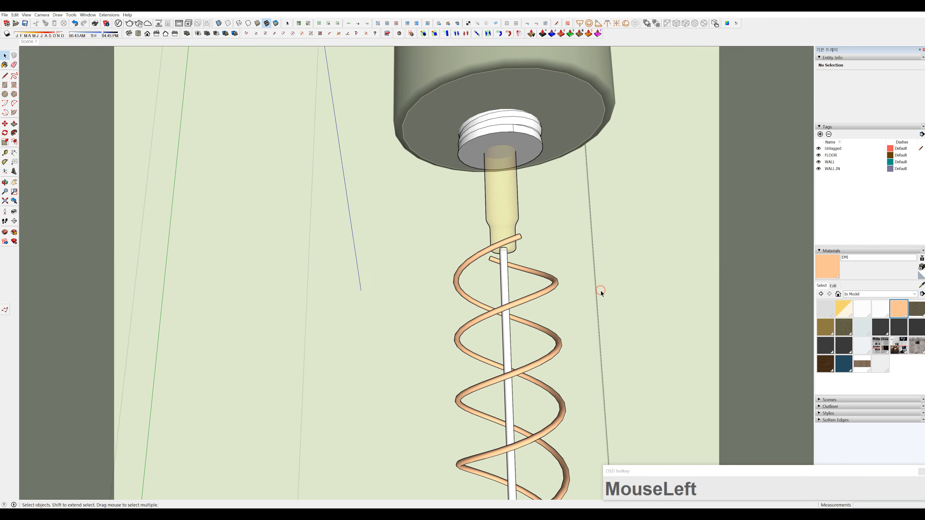
{"action": "key", "text": "ctrl+d"}
{"action": "scroll", "coordinate": [599, 291], "scroll_direction": "down", "scroll_amount": 2}
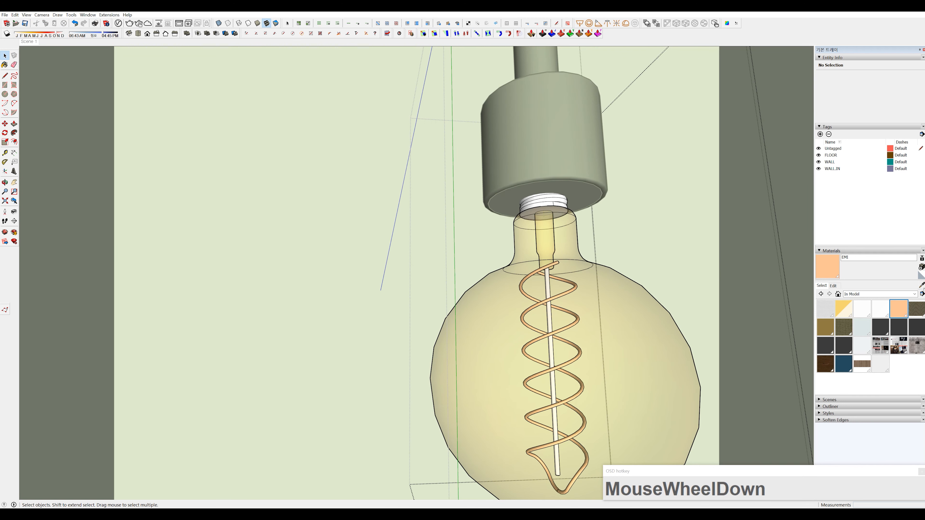
Step: Hide the desk lamp bulb's glass again and paint a face of its straight centre rod with Color D07
{"action": "left_click", "coordinate": [582, 298]}
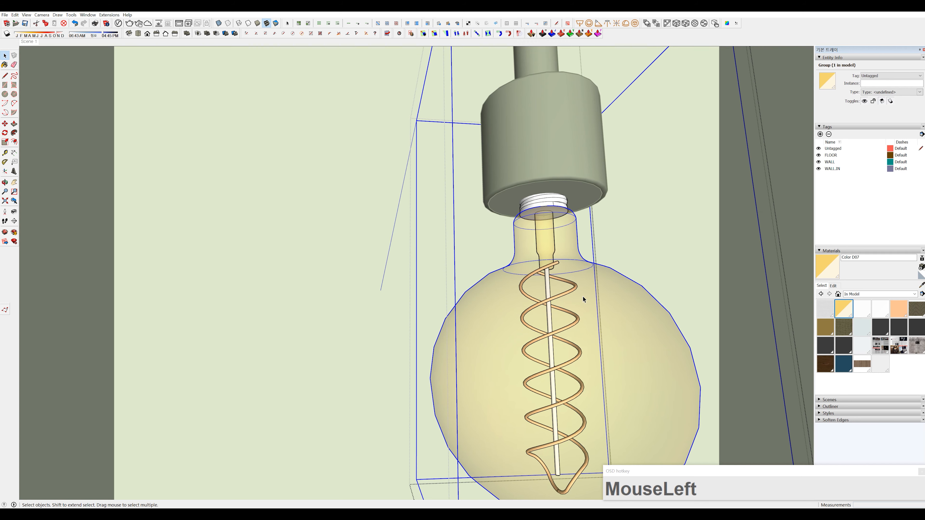
{"action": "key", "text": "d"}
{"action": "double_click", "coordinate": [548, 311]}
{"action": "left_click", "coordinate": [548, 313]}
{"action": "left_click", "coordinate": [922, 285]}
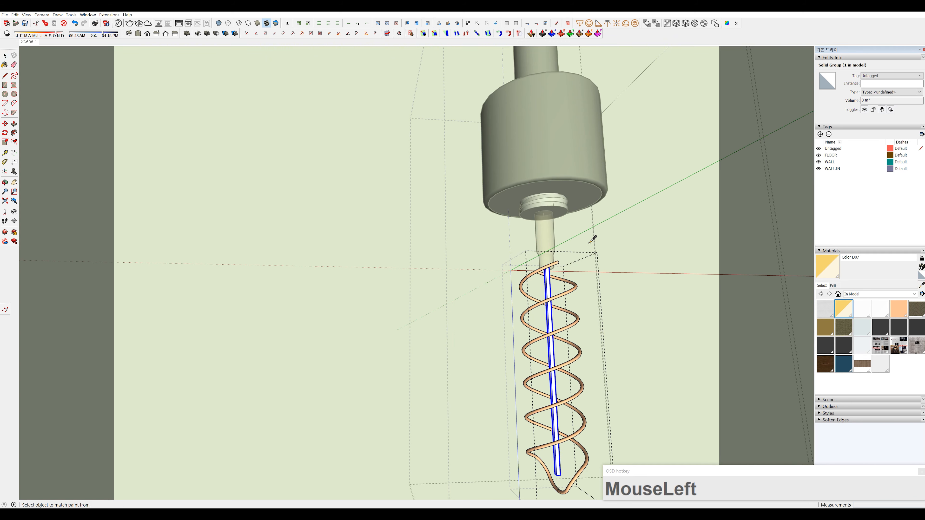
{"action": "left_click", "coordinate": [575, 336]}
{"action": "key", "text": "space"}
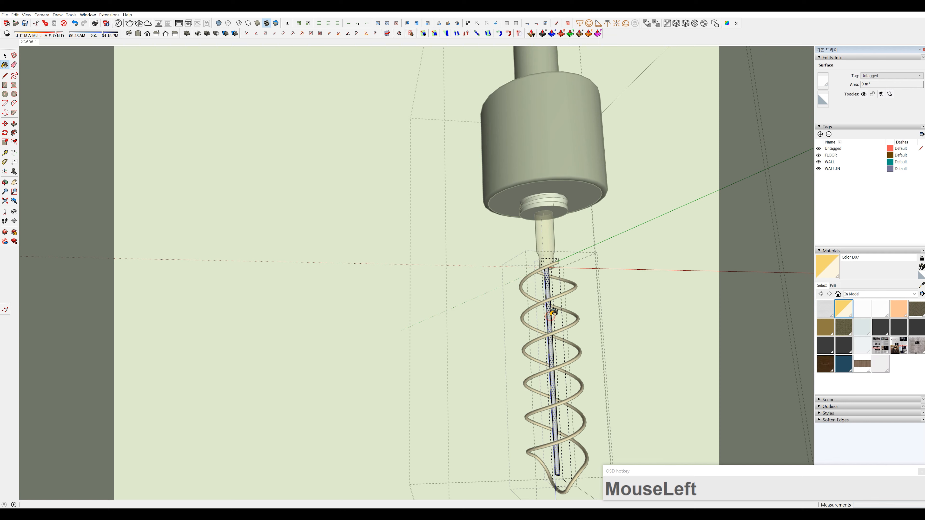
{"action": "left_click", "coordinate": [666, 298]}
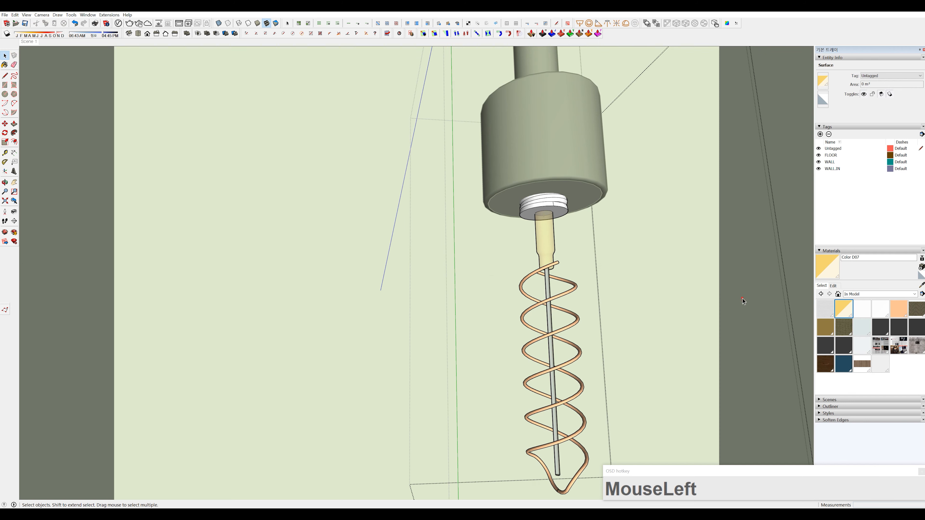
Step: Paint all faces of the bulb's centre rod with Color D07 and unhide the glass globe
{"action": "triple_click", "coordinate": [550, 320]}
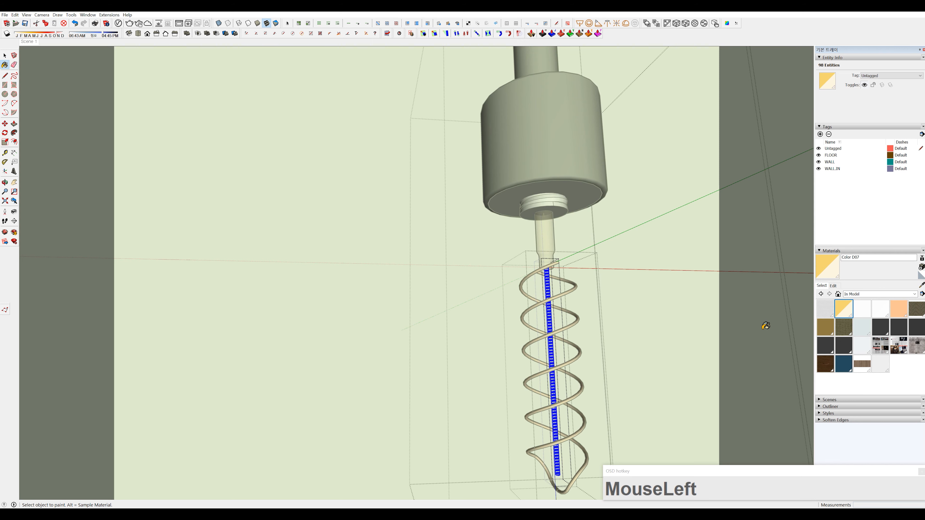
{"action": "key", "text": "space"}
{"action": "left_click", "coordinate": [762, 328]}
{"action": "key", "text": "Escape"}
{"action": "key", "text": "Escape"}
{"action": "key", "text": "Escape"}
{"action": "double_click", "coordinate": [551, 232]}
{"action": "double_click", "coordinate": [551, 233]}
{"action": "double_click", "coordinate": [551, 233]}
{"action": "key", "text": "ctrl+d"}
{"action": "scroll", "coordinate": [551, 232], "scroll_direction": "down", "scroll_amount": 2}
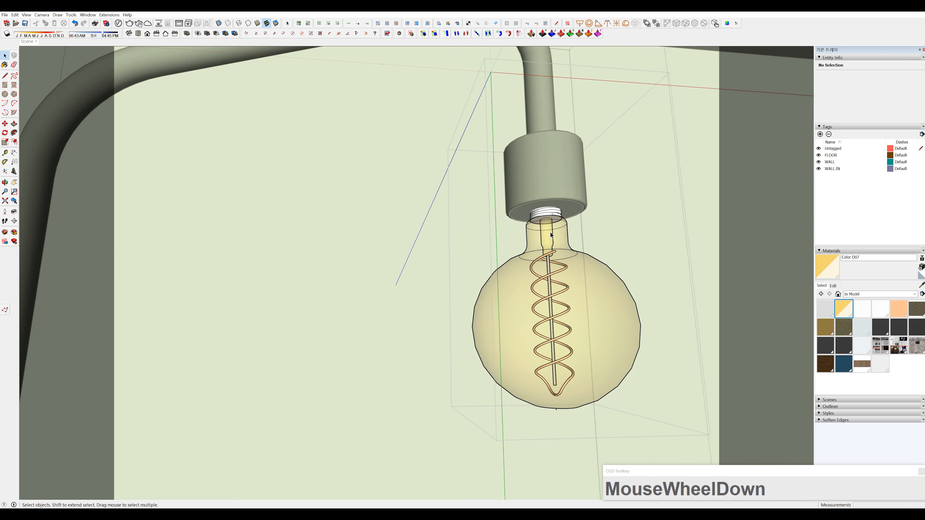
Step: Leave the desk lamp component and return to the Scene 1 view of the room
{"action": "scroll", "coordinate": [551, 233], "scroll_direction": "down", "scroll_amount": 4}
{"action": "left_click", "coordinate": [376, 293]}
{"action": "scroll", "coordinate": [376, 282], "scroll_direction": "down", "scroll_amount": 6}
{"action": "left_click", "coordinate": [288, 283]}
{"action": "middle_click_drag", "start_coordinate": [445, 296], "coordinate": [412, 317]}
{"action": "left_click", "coordinate": [27, 40]}
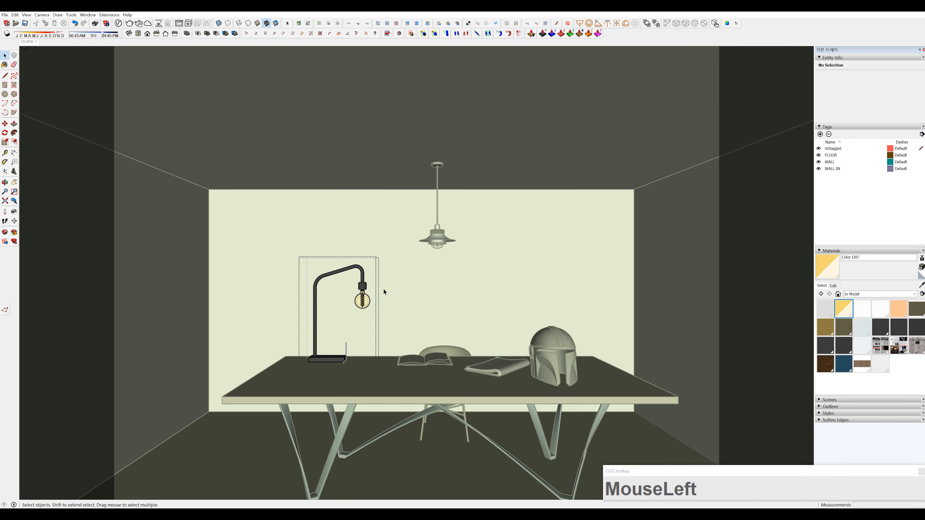
{"action": "left_click", "coordinate": [258, 280]}
{"action": "key", "text": "Escape"}
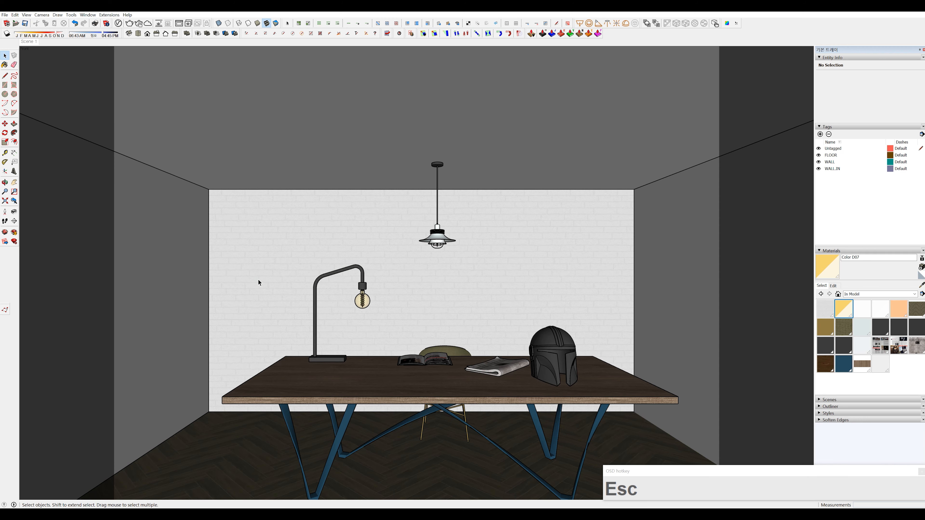
Step: Set the camera's eye height to 1500 mm with the Look Around tool
{"action": "type", "text": "l1500"}
{"action": "key", "text": "Return"}
{"action": "key", "text": "Right"}
{"action": "key", "text": "Left"}
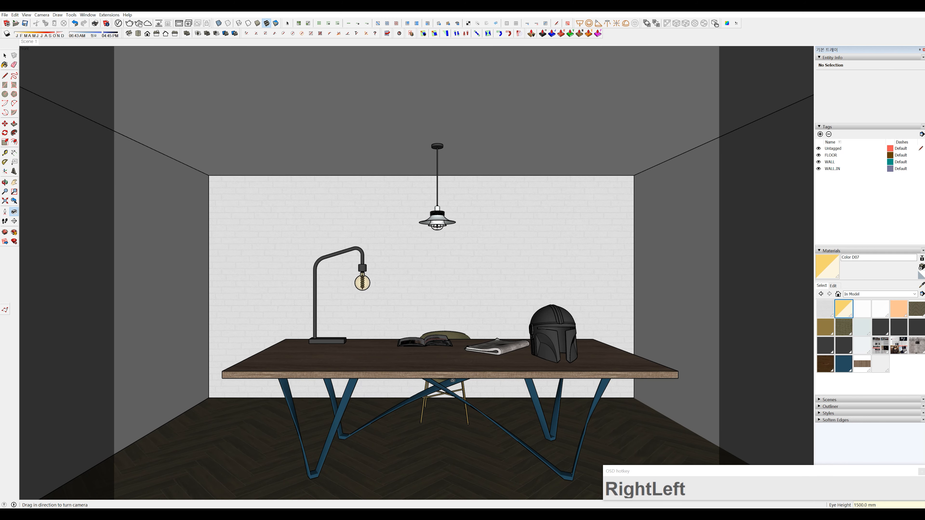
Step: Use the Walk tool to turn the camera around and frame the bare white wall opposite the brick wall
{"action": "left_click", "coordinate": [4, 221]}
{"action": "left_click_drag", "start_coordinate": [448, 453], "coordinate": [439, 452]}
{"action": "key", "text": "Up"}
{"action": "key", "text": "Right"}
{"action": "key", "text": "Right"}
{"action": "key", "text": "Right"}
{"action": "key", "text": "Right"}
{"action": "key", "text": "Right"}
{"action": "key", "text": "Right"}
{"action": "key", "text": "Right"}
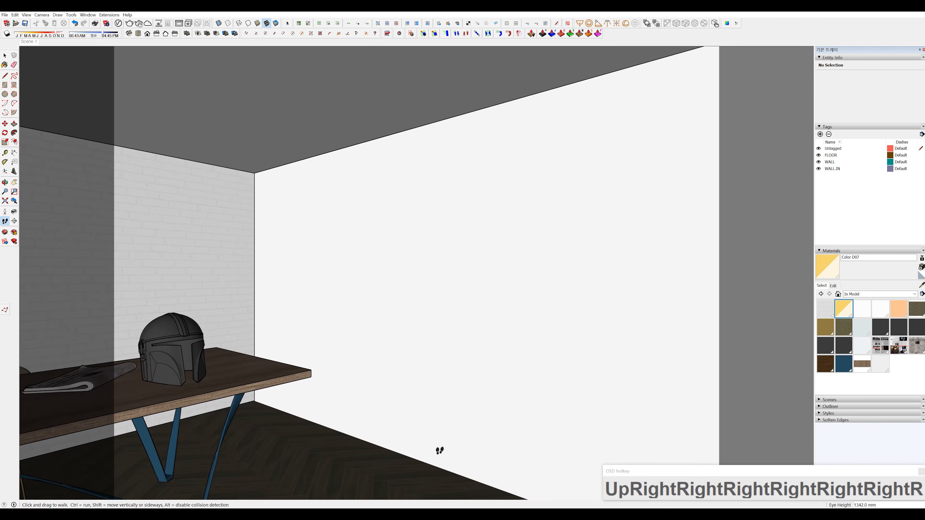
{"action": "key", "text": "Right"}
{"action": "key", "text": "Right"}
{"action": "key", "text": "Right"}
{"action": "key", "text": "Right"}
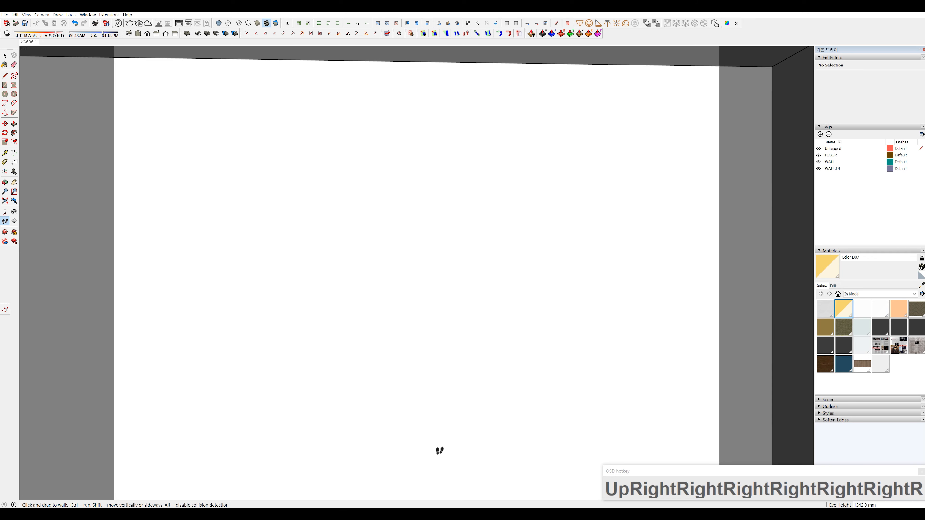
{"action": "key", "text": "Down"}
{"action": "key", "text": "Down"}
{"action": "key", "text": "Down"}
{"action": "key", "text": "Left"}
{"action": "key", "text": "Left"}
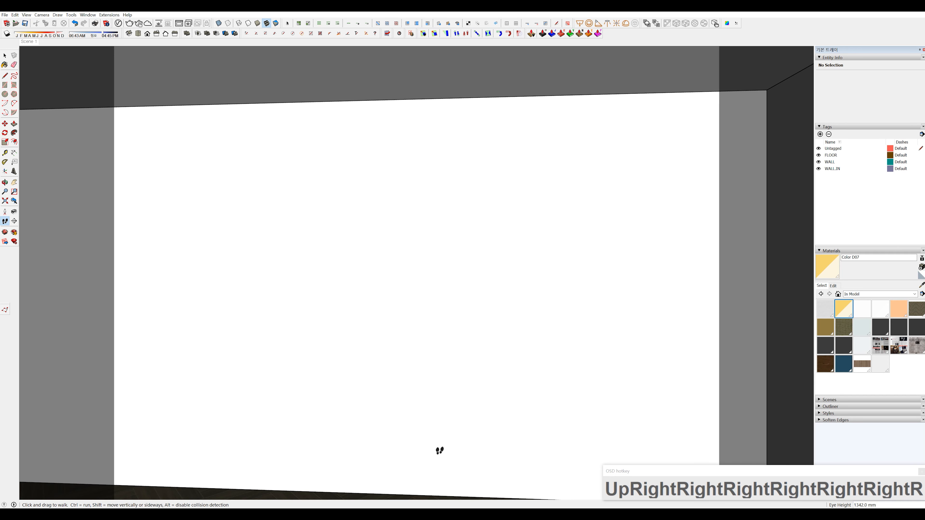
{"action": "scroll", "coordinate": [439, 450], "scroll_direction": "down", "scroll_amount": 3}
{"action": "middle_click_drag", "start_coordinate": [438, 447], "coordinate": [58, 135], "text": "shift"}
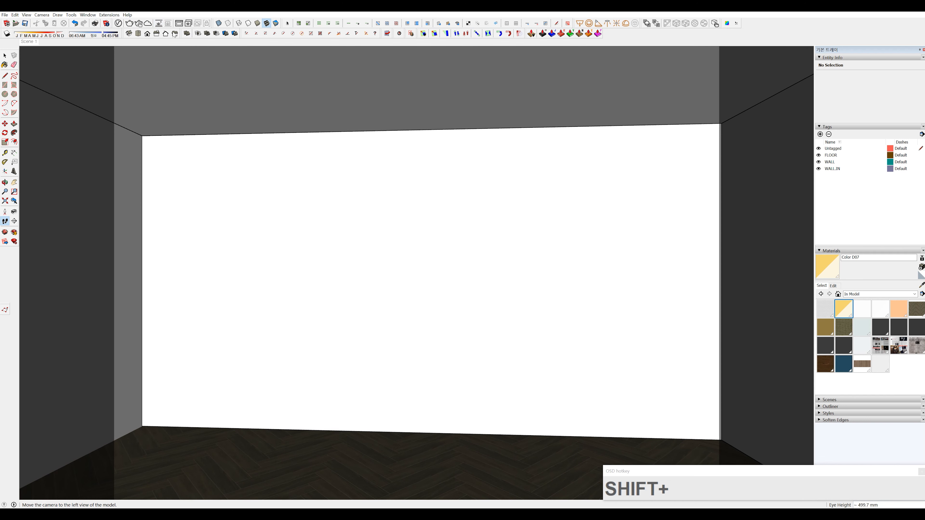
Step: Draw a V-Ray rectangle light across most of the bare white wall, about 159 by 80 in U and V size
{"action": "left_click", "coordinate": [580, 24]}
{"action": "left_click", "coordinate": [187, 151]}
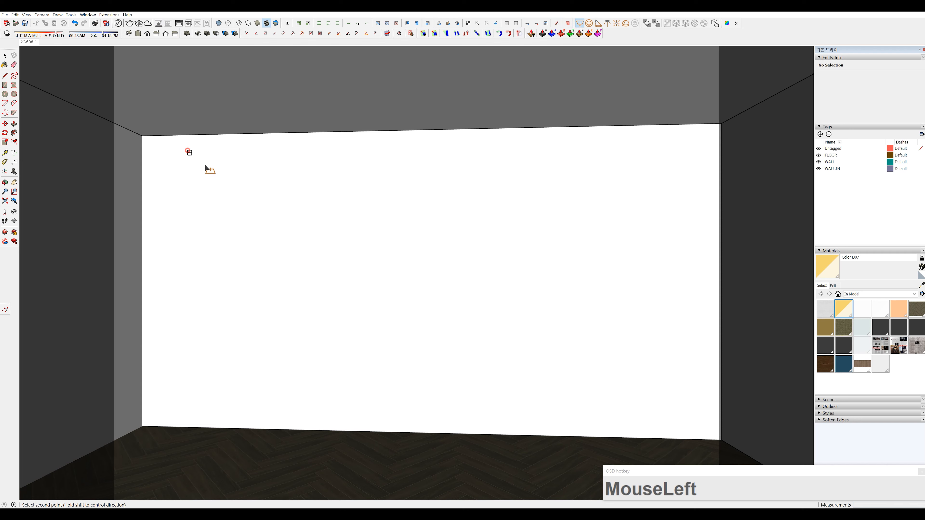
{"action": "left_click", "coordinate": [702, 410]}
{"action": "key", "text": "space"}
Step: Set the rectangle light's intensity to 150 and make it invisible
{"action": "left_click", "coordinate": [467, 275]}
{"action": "left_click", "coordinate": [118, 24]}
{"action": "left_click", "coordinate": [555, 47]}
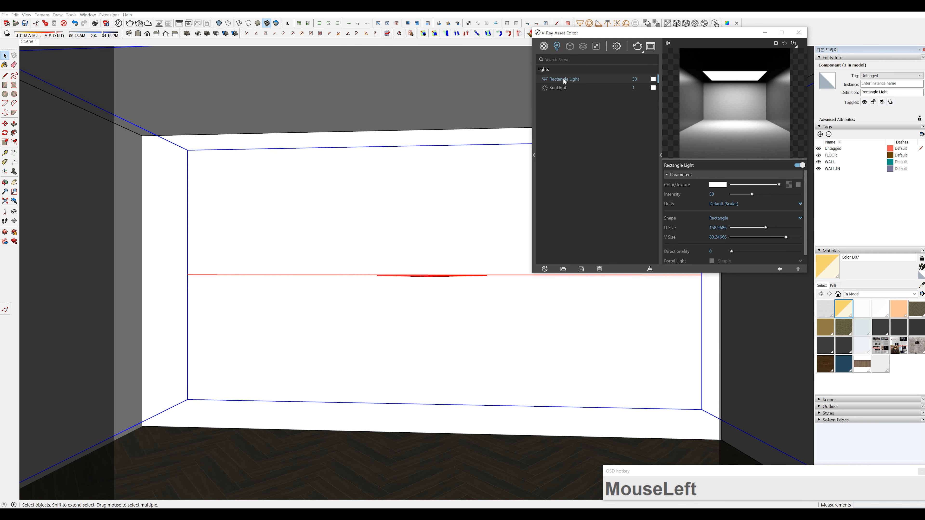
{"action": "type", "text": "150"}
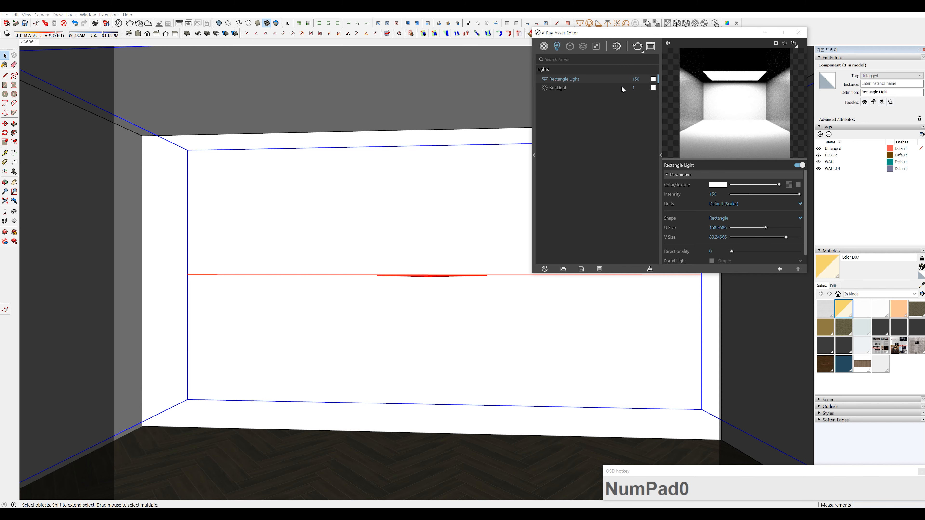
{"action": "scroll", "coordinate": [689, 219], "scroll_direction": "down", "scroll_amount": 1}
{"action": "left_click", "coordinate": [667, 259]}
{"action": "scroll", "coordinate": [745, 206], "scroll_direction": "down", "scroll_amount": 3}
{"action": "left_click", "coordinate": [713, 182]}
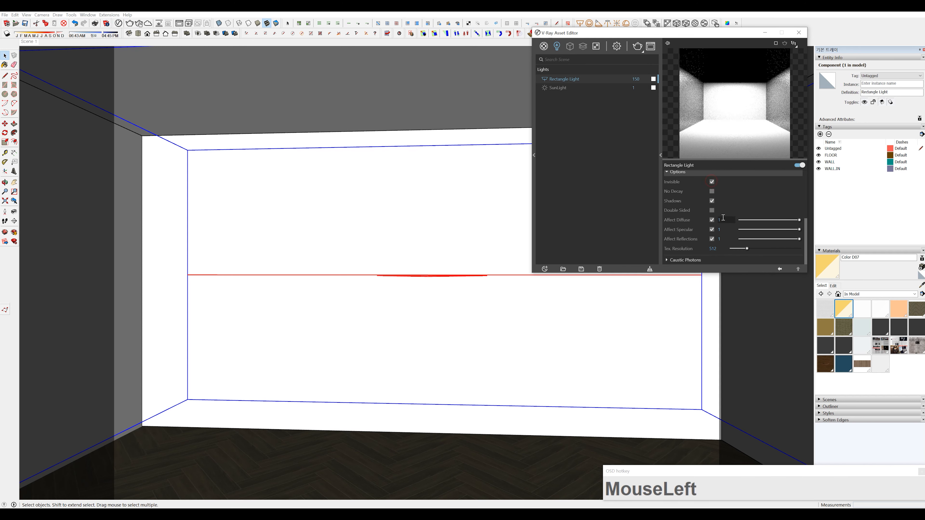
Step: Stop the rectangle light from affecting specular highlights and reflections
{"action": "left_click", "coordinate": [712, 230]}
{"action": "left_click", "coordinate": [712, 239]}
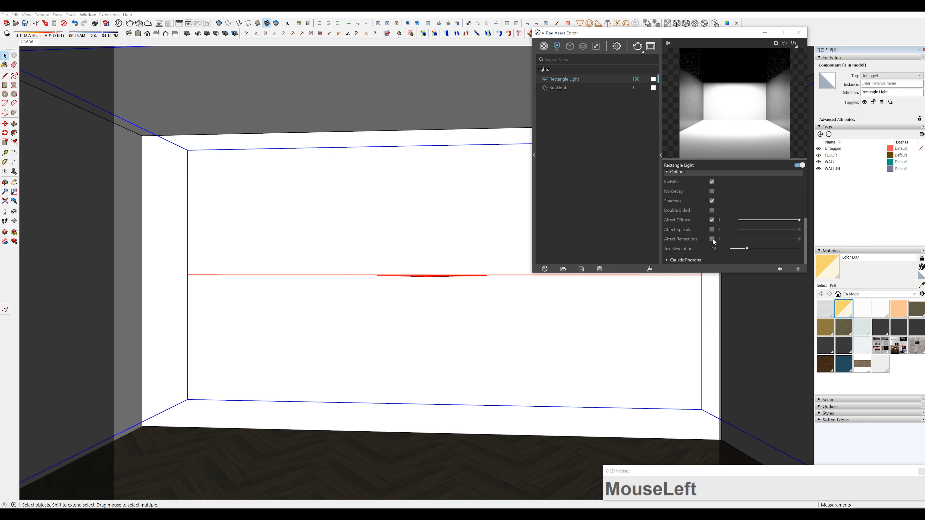
{"action": "scroll", "coordinate": [559, 102], "scroll_direction": "down", "scroll_amount": 1}
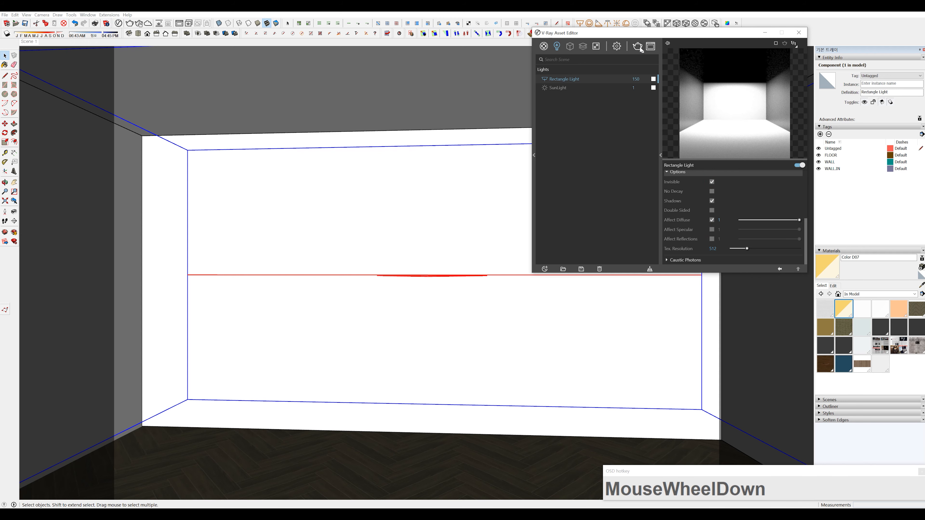
{"action": "left_click_drag", "start_coordinate": [681, 33], "coordinate": [730, 36]}
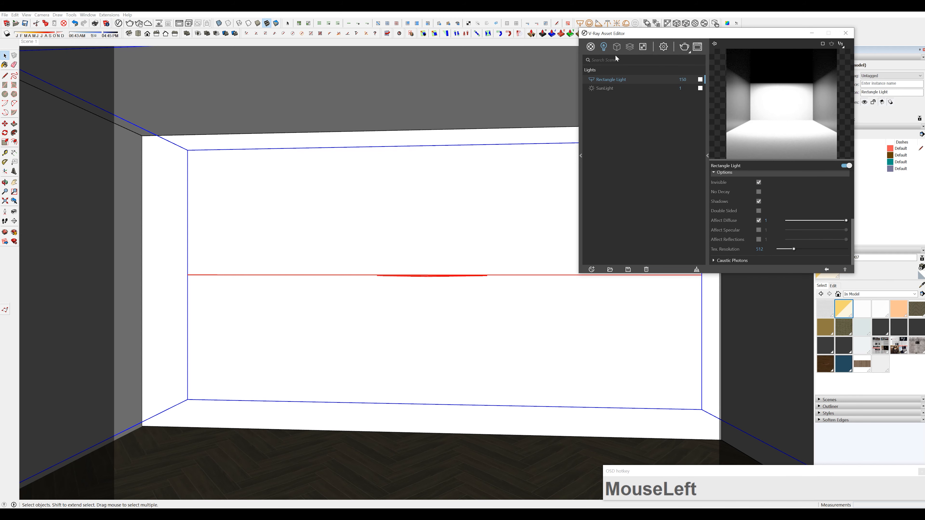
Step: Add an emissive layer to the EMI material and set its intensity to 2.8
{"action": "left_click", "coordinate": [590, 47]}
{"action": "left_click", "coordinate": [602, 115]}
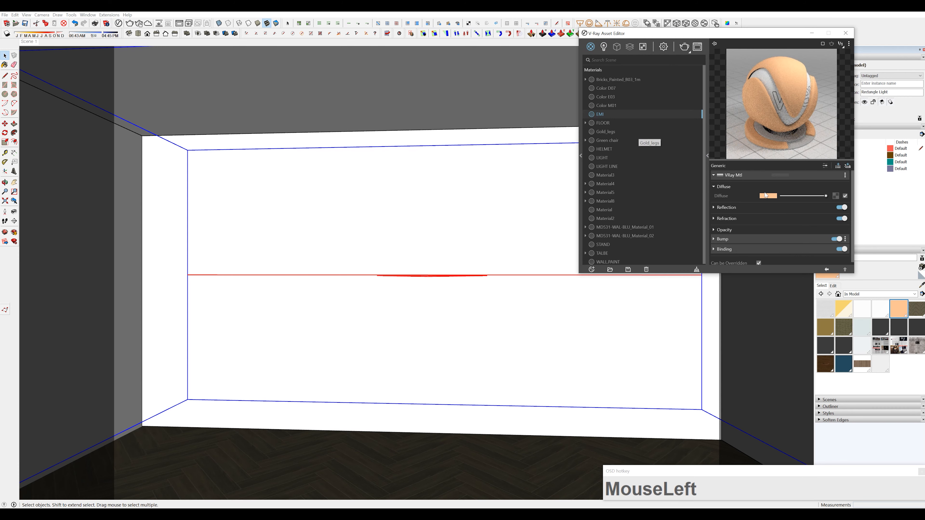
{"action": "left_click", "coordinate": [838, 166]}
{"action": "left_click", "coordinate": [848, 167]}
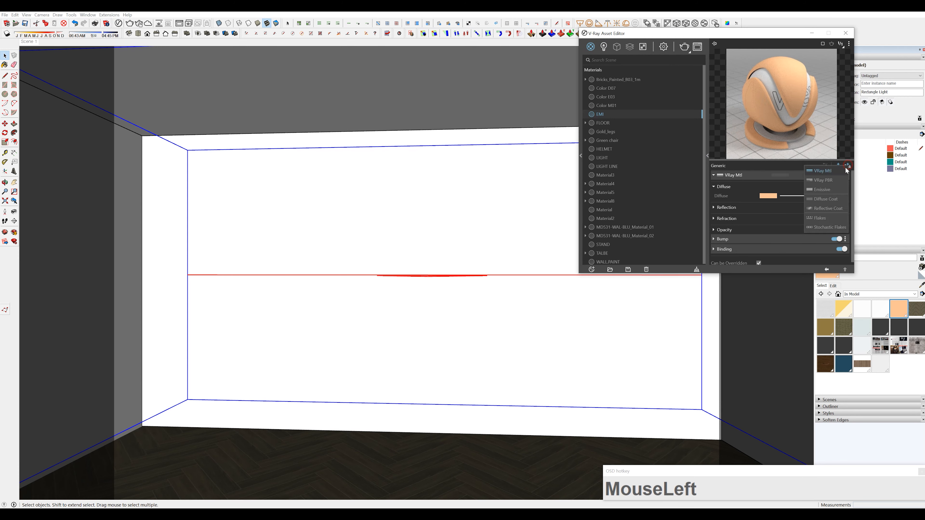
{"action": "left_click", "coordinate": [831, 192]}
{"action": "right_click", "coordinate": [769, 246]}
{"action": "left_click", "coordinate": [777, 258]}
{"action": "left_click", "coordinate": [773, 210]}
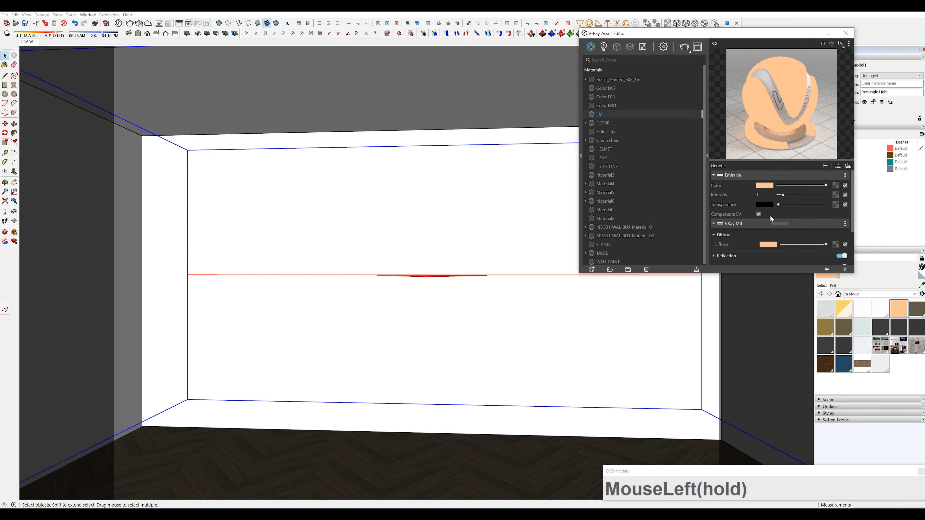
{"action": "left_click_drag", "start_coordinate": [800, 197], "coordinate": [793, 195]}
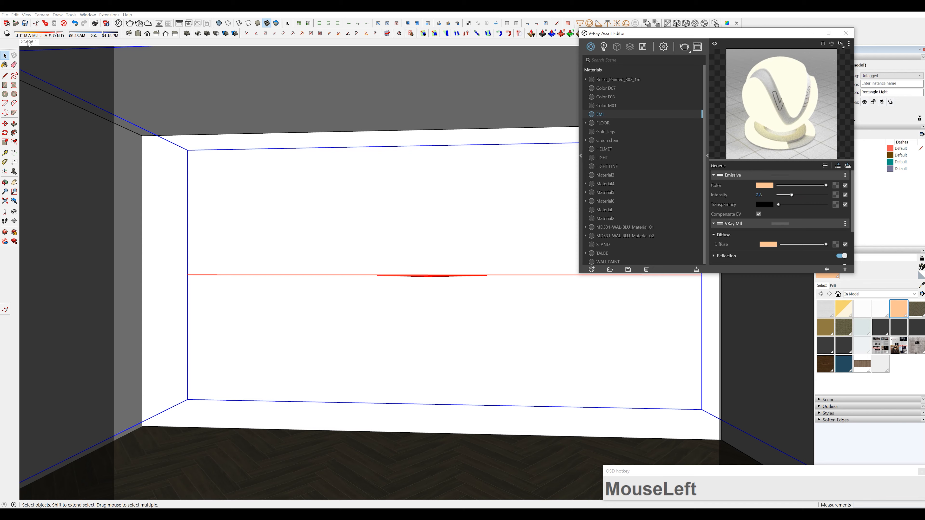
Step: Return to Scene 1, run a test render and close the frame buffer
{"action": "left_click", "coordinate": [29, 42]}
{"action": "left_click_drag", "start_coordinate": [689, 34], "coordinate": [715, 101]}
{"action": "left_click", "coordinate": [714, 115]}
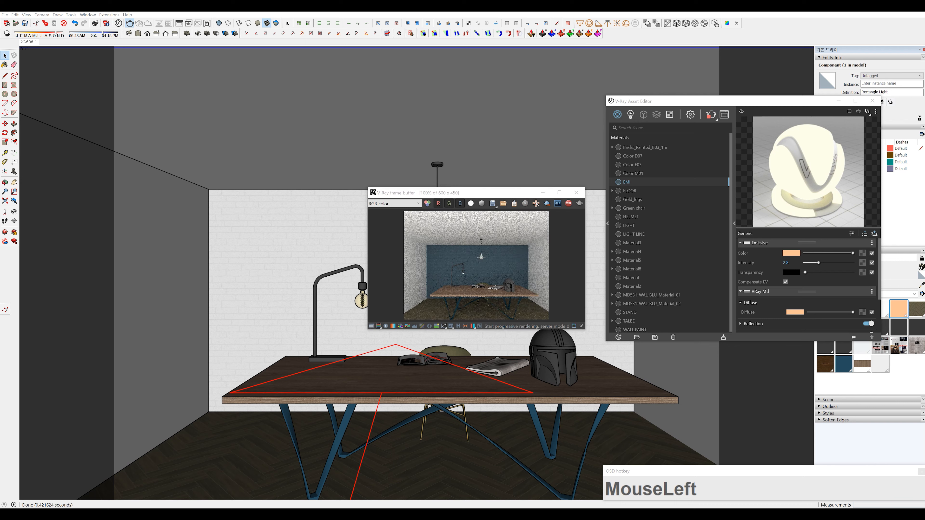
{"action": "left_click", "coordinate": [577, 194]}
Step: Hide the ceiling and select the rectangle light on the bare white wall from above
{"action": "left_click", "coordinate": [240, 97]}
{"action": "key", "text": "d"}
{"action": "middle_click_drag", "start_coordinate": [239, 86], "coordinate": [266, 233]}
{"action": "scroll", "coordinate": [266, 233], "scroll_direction": "down", "scroll_amount": 4}
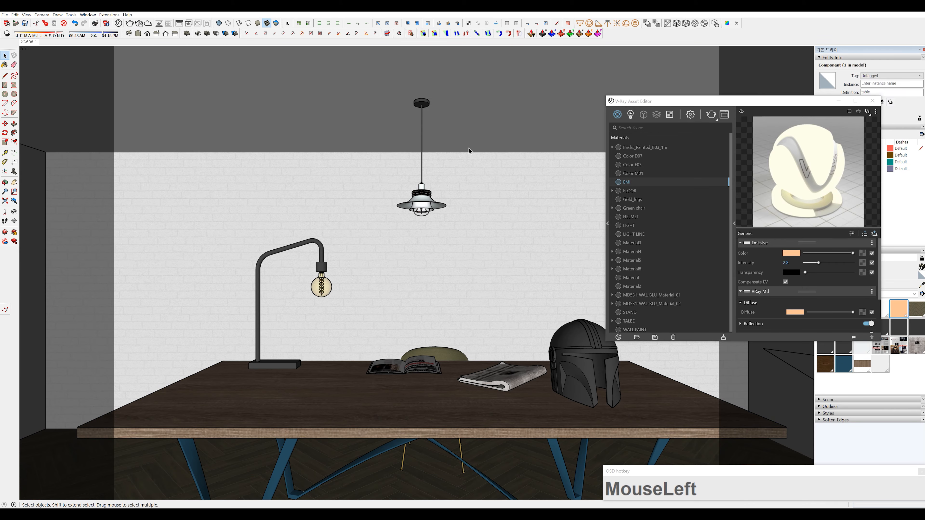
{"action": "left_click", "coordinate": [487, 95]}
{"action": "key", "text": "d"}
{"action": "middle_click_drag", "start_coordinate": [487, 99], "coordinate": [561, 330]}
{"action": "left_click", "coordinate": [439, 262]}
{"action": "left_click", "coordinate": [434, 259]}
{"action": "middle_click_drag", "start_coordinate": [433, 260], "coordinate": [452, 277]}
{"action": "middle_click_drag", "start_coordinate": [451, 277], "coordinate": [328, 291], "text": "shift"}
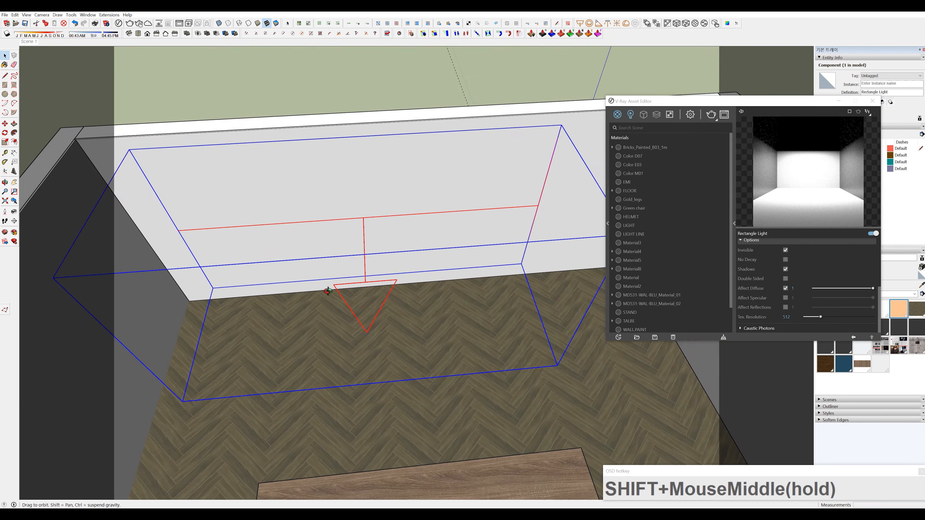
Step: Move the rectangle light off the bare wall and rotate it to face along the room's length
{"action": "scroll", "coordinate": [369, 309], "scroll_direction": "down", "scroll_amount": 4}
{"action": "middle_click_drag", "start_coordinate": [372, 321], "coordinate": [385, 362]}
{"action": "key", "text": "m"}
{"action": "left_click", "coordinate": [371, 345]}
{"action": "left_click", "coordinate": [424, 358]}
{"action": "left_click_drag", "start_coordinate": [461, 271], "coordinate": [409, 386]}
{"action": "middle_click_drag", "start_coordinate": [411, 384], "coordinate": [710, 378]}
{"action": "middle_click_drag", "start_coordinate": [328, 335], "coordinate": [529, 314]}
Step: Move the rectangle light against the side wall near the desk lamp and scale it to fit that wall
{"action": "key", "text": "s"}
{"action": "left_click_drag", "start_coordinate": [245, 360], "coordinate": [271, 359]}
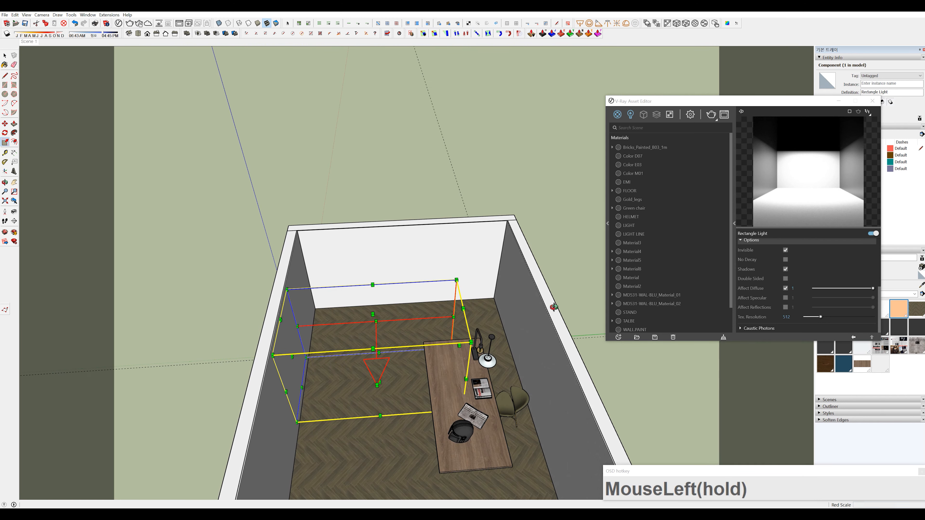
{"action": "scroll", "coordinate": [401, 337], "scroll_direction": "up", "scroll_amount": 2}
{"action": "key", "text": "m"}
{"action": "left_click", "coordinate": [394, 353]}
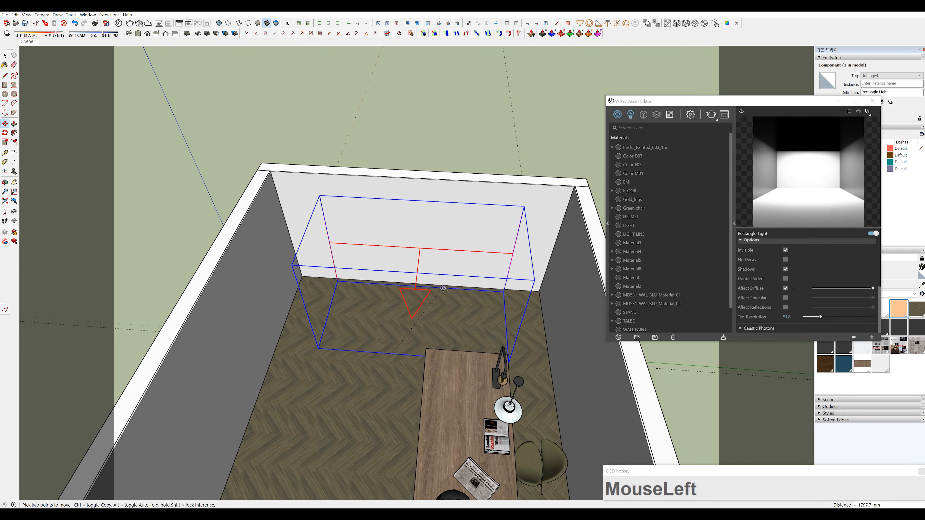
{"action": "left_click", "coordinate": [456, 287]}
{"action": "middle_click_drag", "start_coordinate": [372, 320], "coordinate": [470, 308]}
{"action": "key", "text": "s"}
{"action": "left_click_drag", "start_coordinate": [446, 291], "coordinate": [425, 288]}
{"action": "key", "text": "space"}
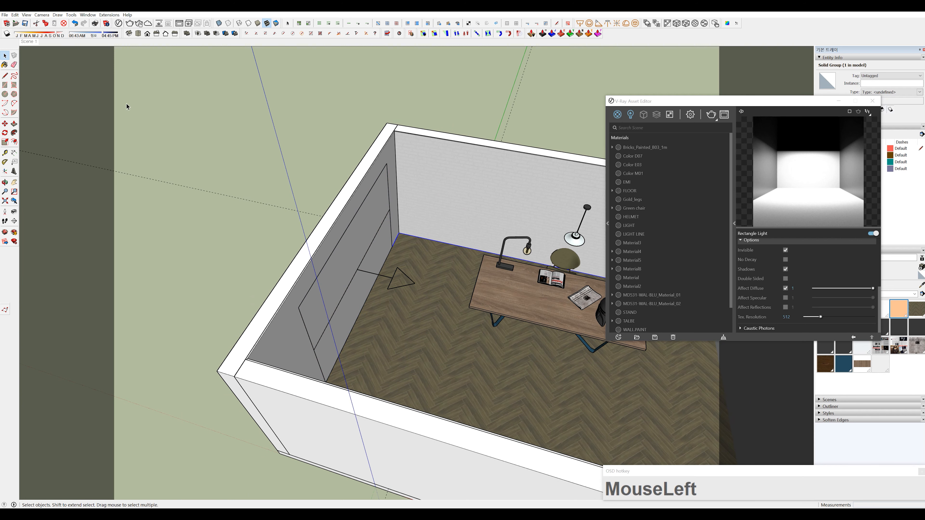
Step: Restore the Scene 1 view, test-render the relocated rectangle light and close the frame buffer
{"action": "left_click", "coordinate": [28, 41]}
{"action": "middle_click_drag", "start_coordinate": [161, 201], "coordinate": [183, 213], "text": "shift"}
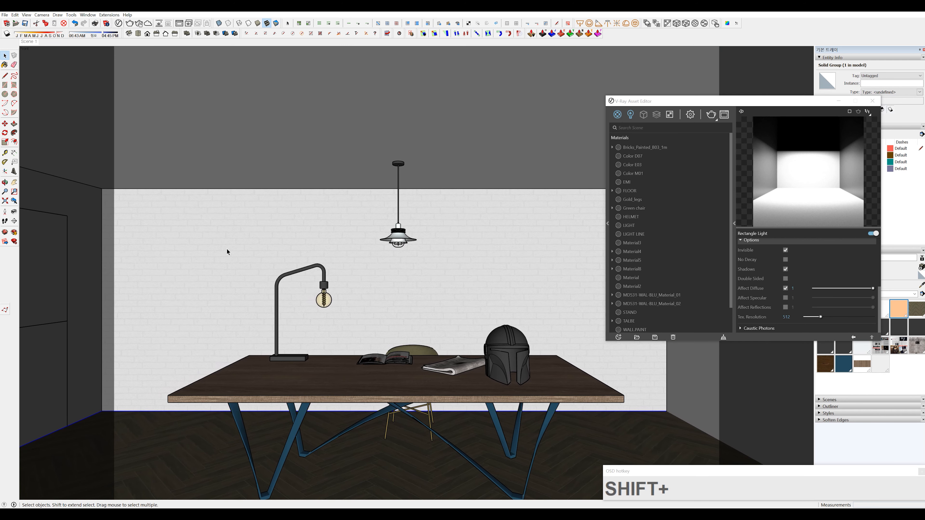
{"action": "left_click", "coordinate": [130, 24]}
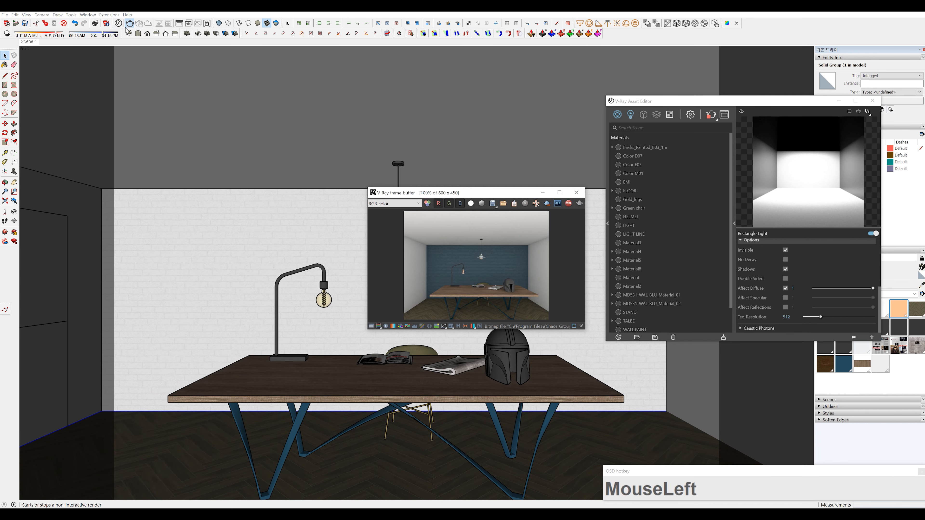
{"action": "left_click", "coordinate": [577, 192]}
Step: Bring the camera closer to the table, set the Walk tool's eye height to 1500 mm and test-render the view
{"action": "middle_click_drag", "start_coordinate": [401, 333], "coordinate": [408, 327], "text": "shift"}
{"action": "scroll", "coordinate": [408, 327], "scroll_direction": "up", "scroll_amount": 2}
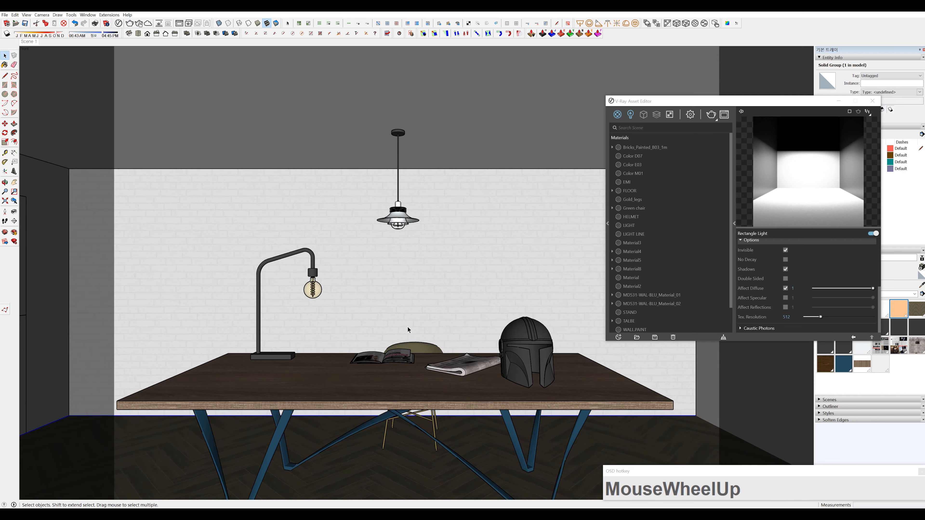
{"action": "scroll", "coordinate": [408, 327], "scroll_direction": "up", "scroll_amount": 1}
{"action": "middle_click_drag", "start_coordinate": [390, 287], "coordinate": [395, 295], "text": "shift"}
{"action": "left_click_drag", "start_coordinate": [677, 101], "coordinate": [686, 38]}
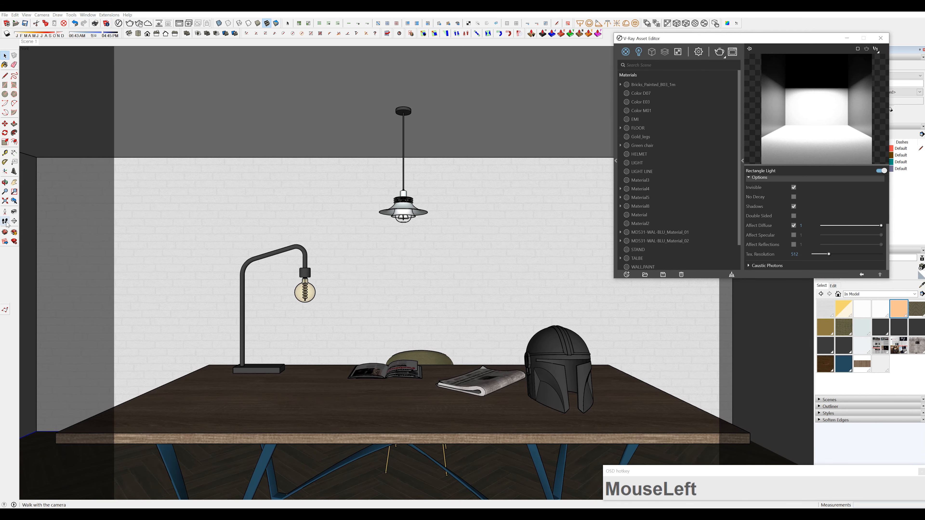
{"action": "left_click", "coordinate": [6, 223]}
{"action": "type", "text": "1500"}
{"action": "key", "text": "Return"}
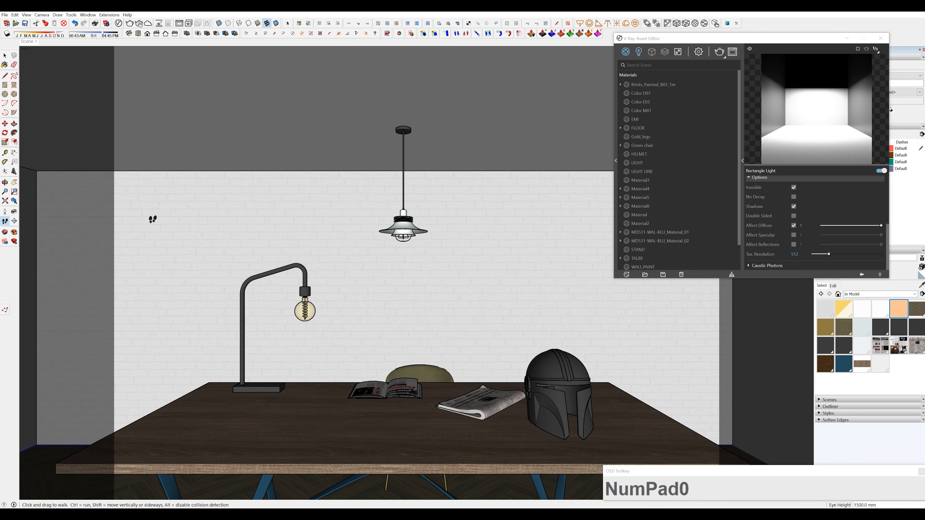
{"action": "left_click", "coordinate": [129, 24]}
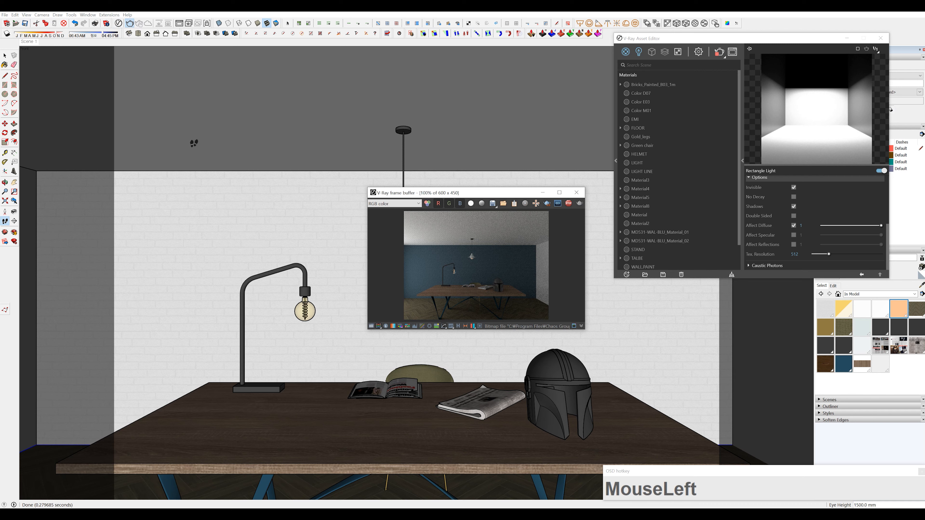
{"action": "left_click", "coordinate": [576, 192]}
Step: Set the rectangle light's intensity to 200 and run a test render
{"action": "left_click", "coordinate": [638, 51]}
{"action": "double_click", "coordinate": [717, 84]}
{"action": "type", "text": "20"}
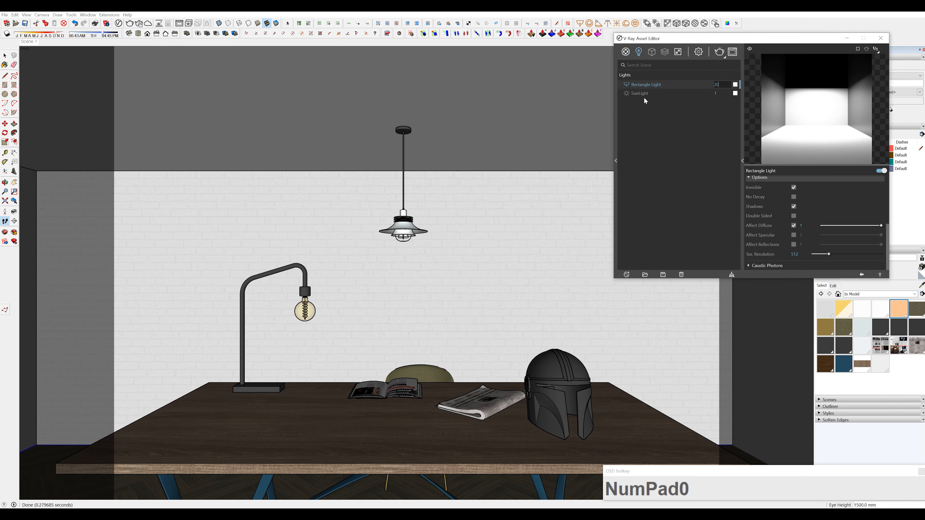
{"action": "left_click", "coordinate": [719, 52]}
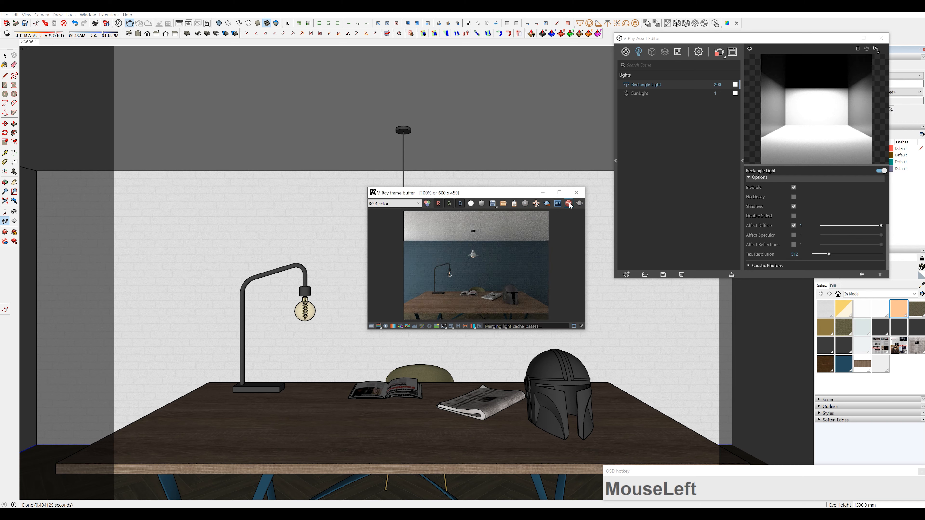
{"action": "left_click", "coordinate": [576, 193]}
Step: Give the TALBE material a white reflection color and a reflection glossiness of 0.65
{"action": "left_click", "coordinate": [862, 363]}
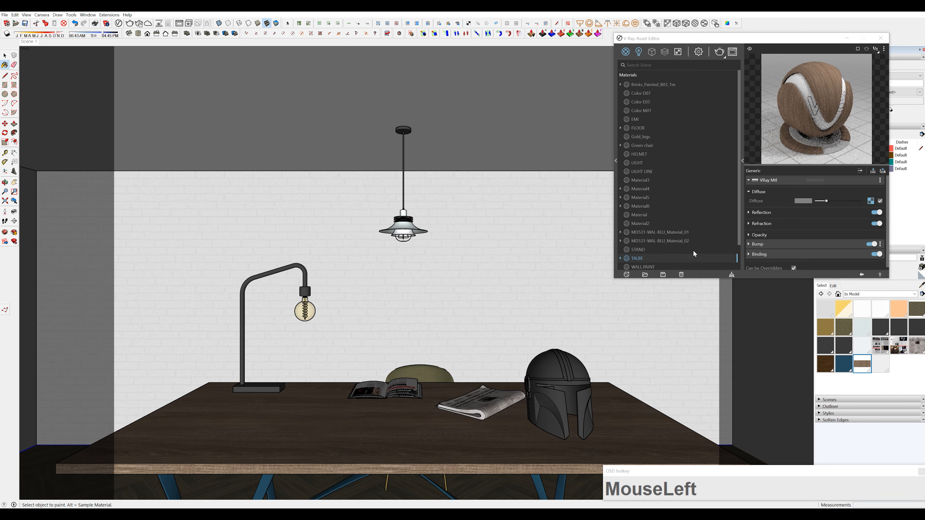
{"action": "left_click", "coordinate": [751, 215]}
{"action": "left_click_drag", "start_coordinate": [816, 222], "coordinate": [832, 239]}
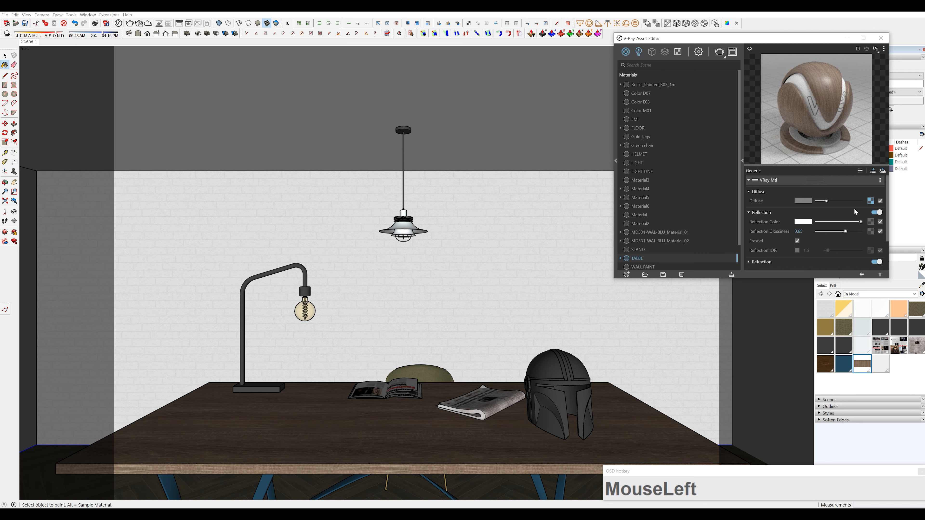
Step: Sample the floor and give its FLOOR material a light grey reflection color with 0.8 glossiness
{"action": "left_click", "coordinate": [510, 490], "text": "alt"}
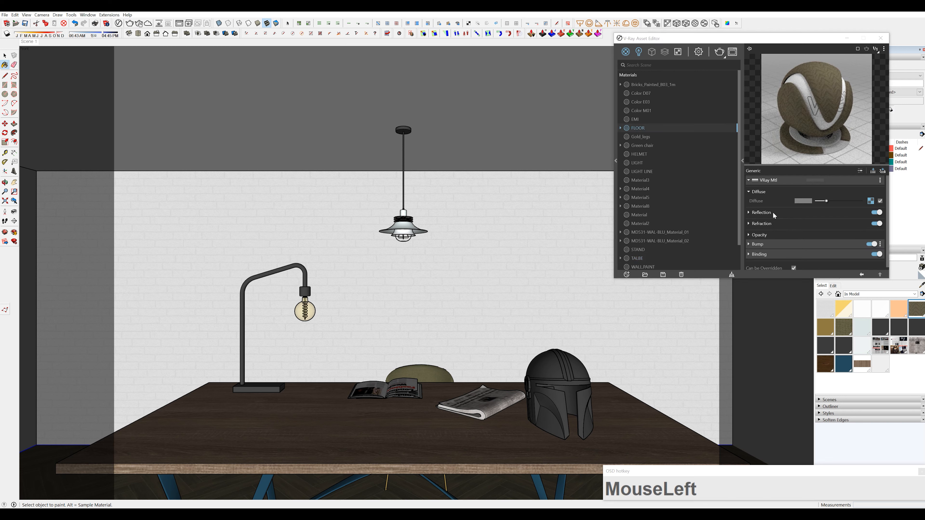
{"action": "left_click", "coordinate": [749, 213]}
{"action": "left_click_drag", "start_coordinate": [861, 221], "coordinate": [838, 222]}
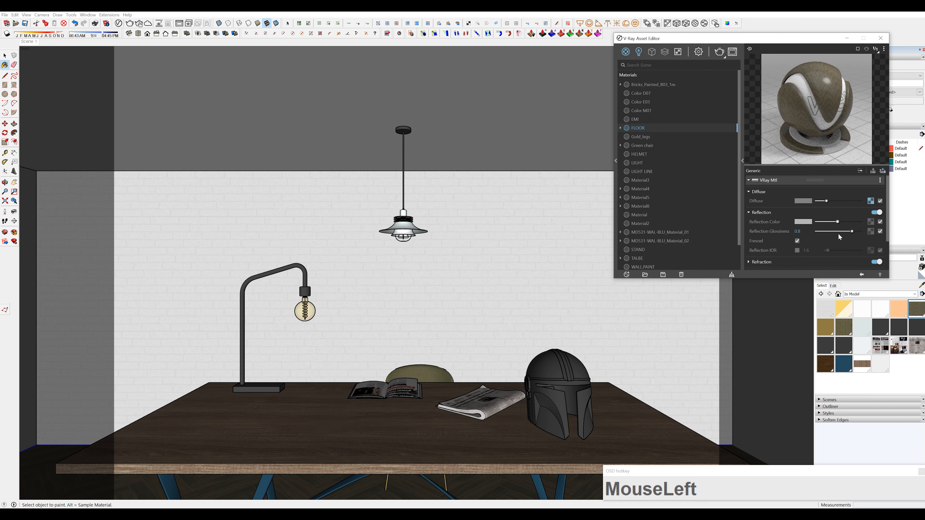
Step: Test-render the new reflections, stop the render, set the rectangle light's intensity to 300 and render again
{"action": "left_click", "coordinate": [723, 54]}
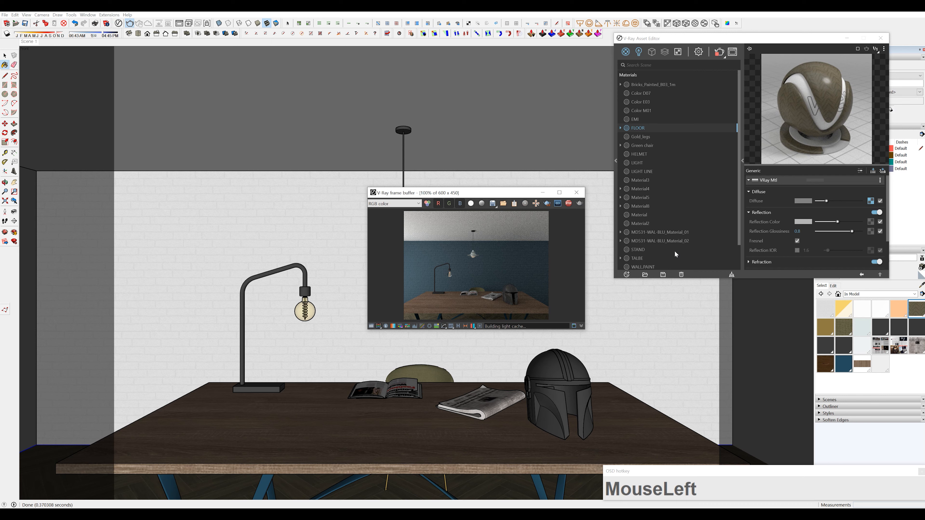
{"action": "left_click", "coordinate": [569, 203]}
{"action": "left_click", "coordinate": [576, 193]}
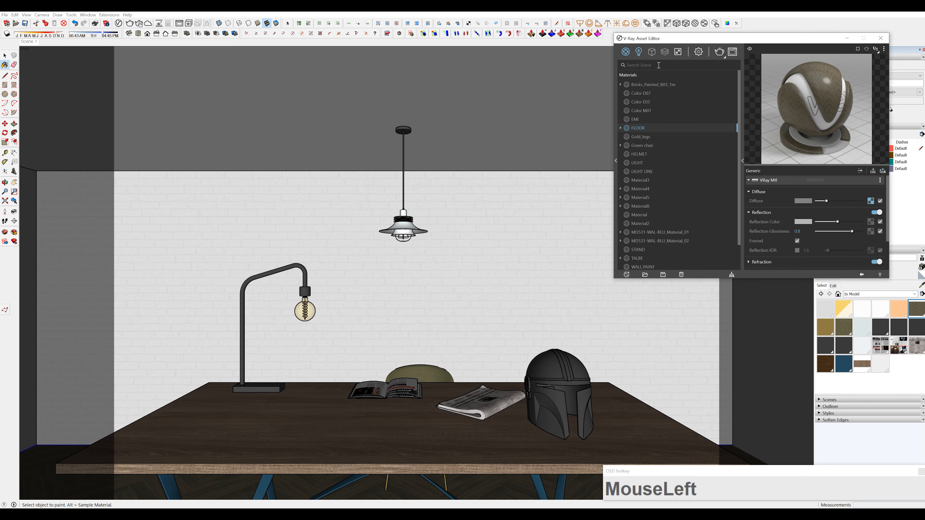
{"action": "left_click", "coordinate": [640, 52]}
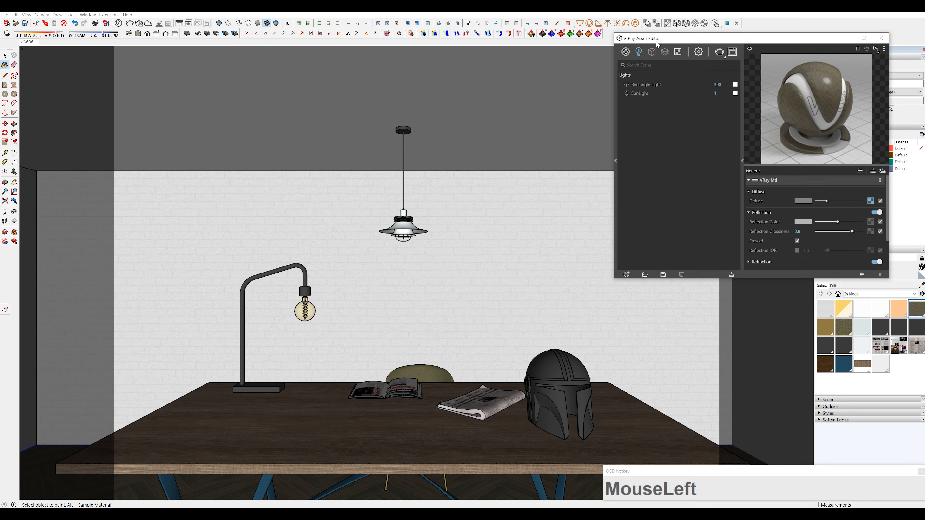
{"action": "left_click", "coordinate": [719, 52]}
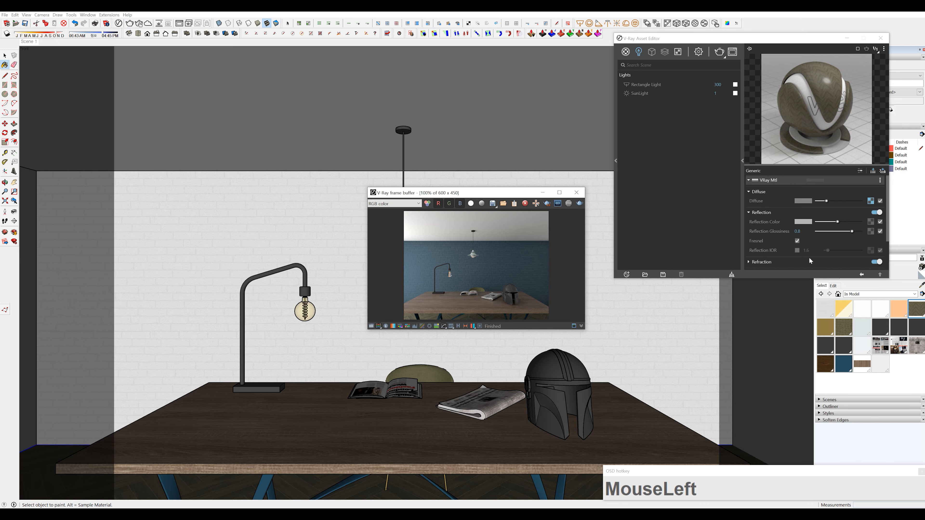
Step: Sample the desk lamp's base and give its STAND material a white reflection color with 0.75 glossiness
{"action": "left_click", "coordinate": [261, 388], "text": "alt"}
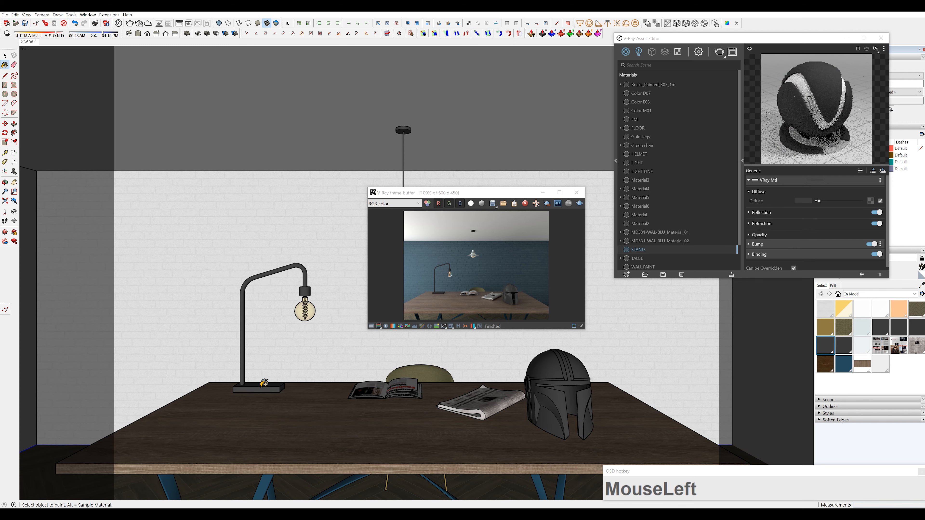
{"action": "left_click", "coordinate": [762, 213]}
{"action": "left_click_drag", "start_coordinate": [817, 222], "coordinate": [850, 232]}
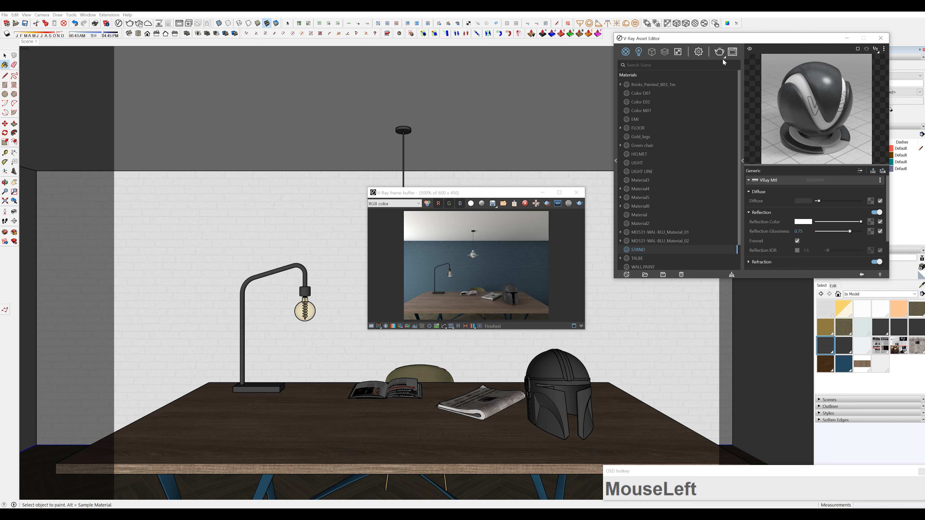
Step: Sample the pendant lamp and give its LIGHT material a near-white reflection color with 0.85 glossiness
{"action": "left_click_drag", "start_coordinate": [473, 193], "coordinate": [481, 248]}
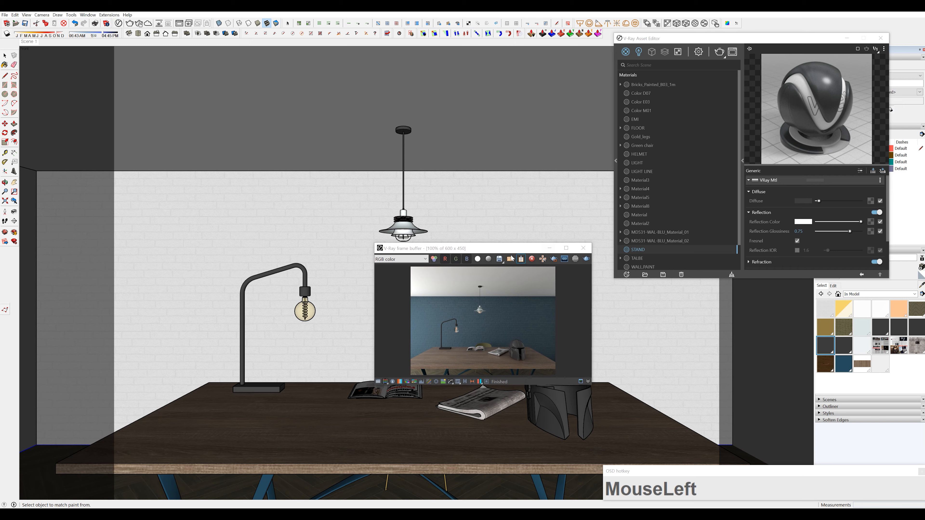
{"action": "left_click", "coordinate": [404, 226], "text": "alt"}
{"action": "left_click_drag", "start_coordinate": [848, 227], "coordinate": [855, 235]}
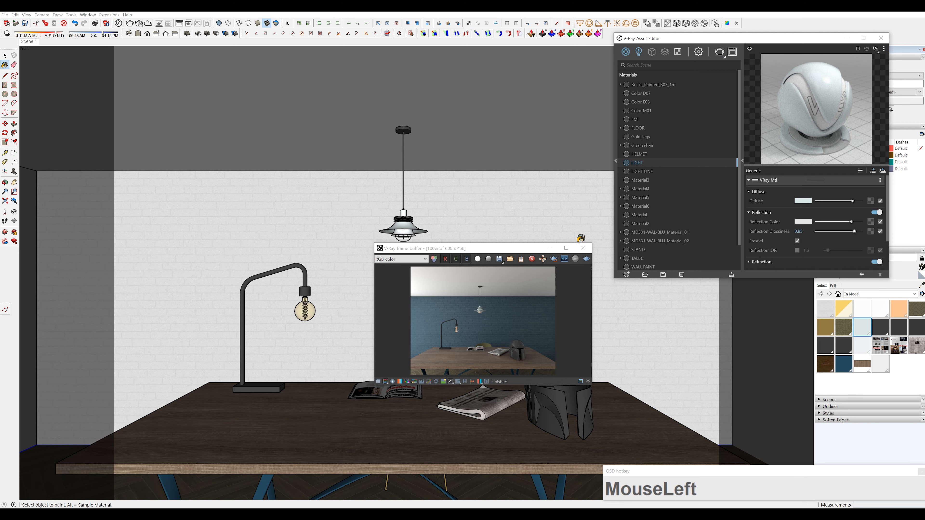
Step: Close the test render and set the render output to 4:5 portrait at 800 by 1000 pixels
{"action": "left_click", "coordinate": [587, 248]}
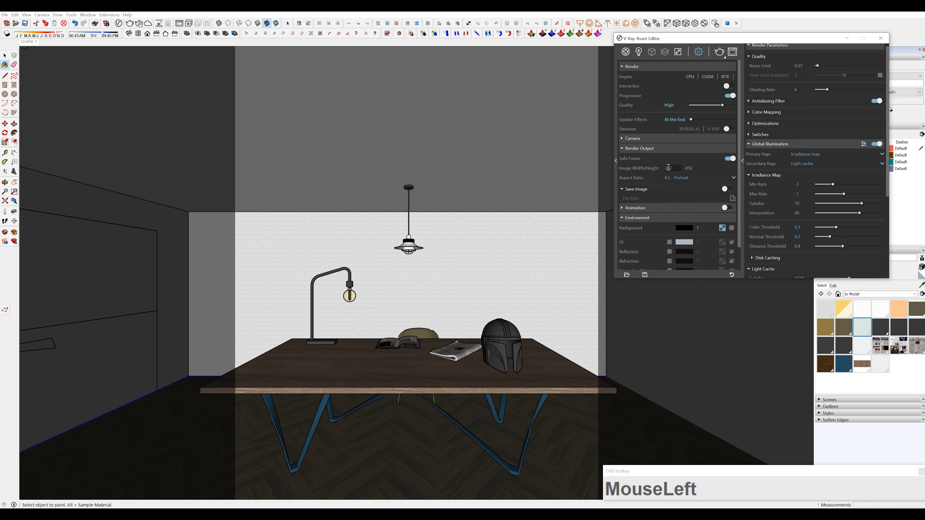
{"action": "left_click", "coordinate": [689, 185]}
{"action": "type", "text": "800"}
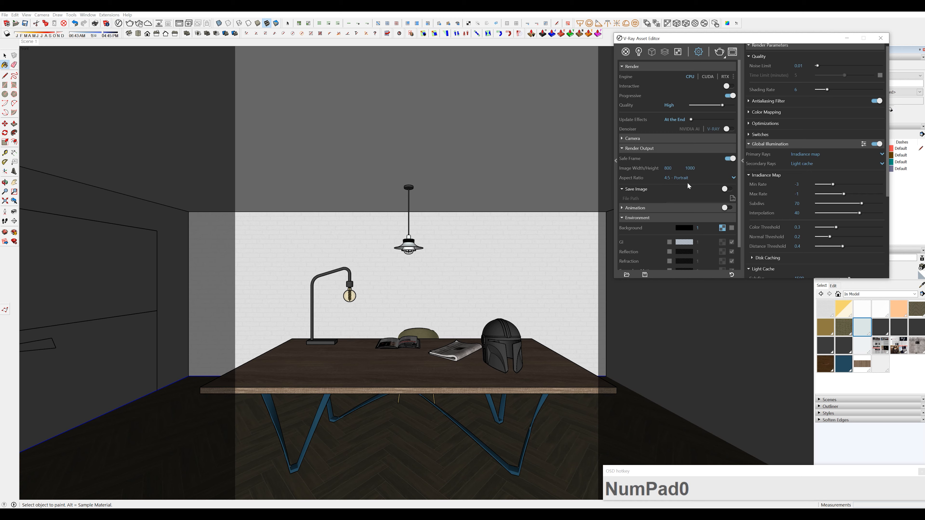
Step: Test-render the portrait framing and close the frame buffer
{"action": "left_click", "coordinate": [719, 52]}
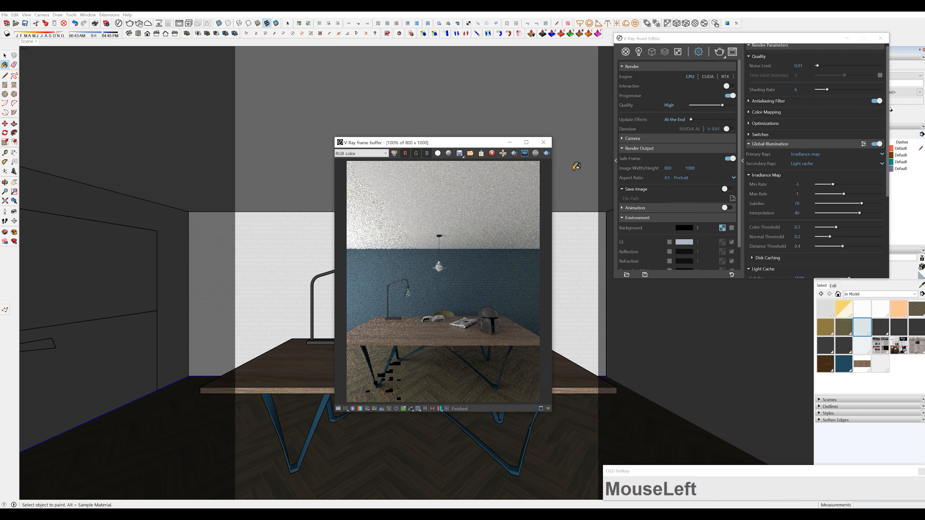
{"action": "left_click", "coordinate": [544, 142]}
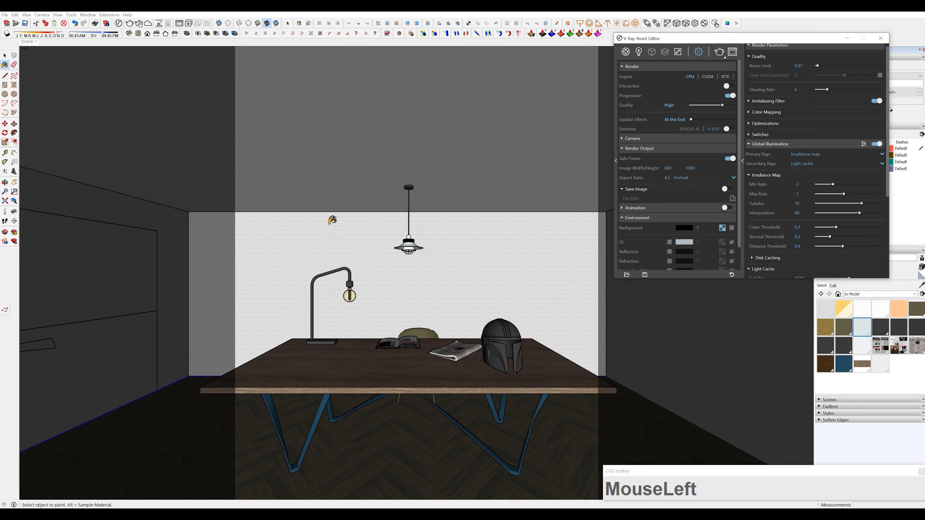
Step: Turn off the safe frame and scale the rectangle light beside the table out to the back wall and up to the ceiling
{"action": "left_click", "coordinate": [730, 159]}
{"action": "scroll", "coordinate": [204, 262], "scroll_direction": "down", "scroll_amount": 1}
{"action": "middle_click_drag", "start_coordinate": [205, 263], "coordinate": [333, 271]}
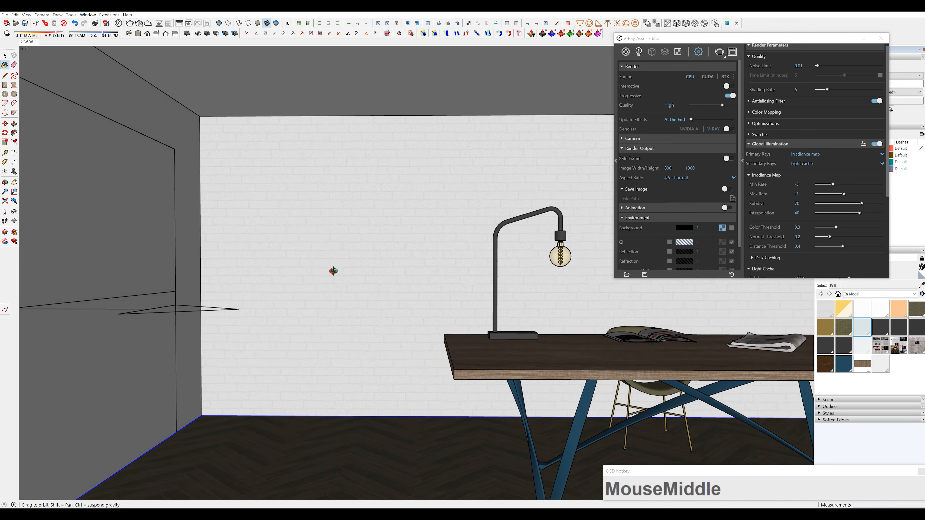
{"action": "left_click", "coordinate": [197, 314]}
{"action": "key", "text": "s"}
{"action": "middle_click_drag", "start_coordinate": [248, 291], "coordinate": [331, 264]}
{"action": "left_click", "coordinate": [335, 270]}
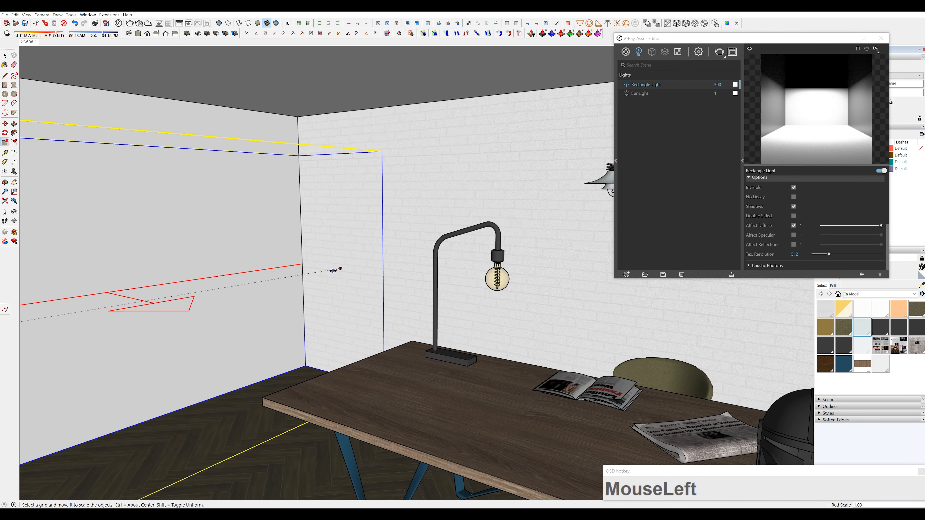
{"action": "left_click", "coordinate": [325, 271]}
{"action": "middle_click_drag", "start_coordinate": [273, 262], "coordinate": [333, 261], "text": "shift"}
{"action": "left_click", "coordinate": [212, 141]}
{"action": "left_click", "coordinate": [216, 97]}
{"action": "key", "text": "space"}
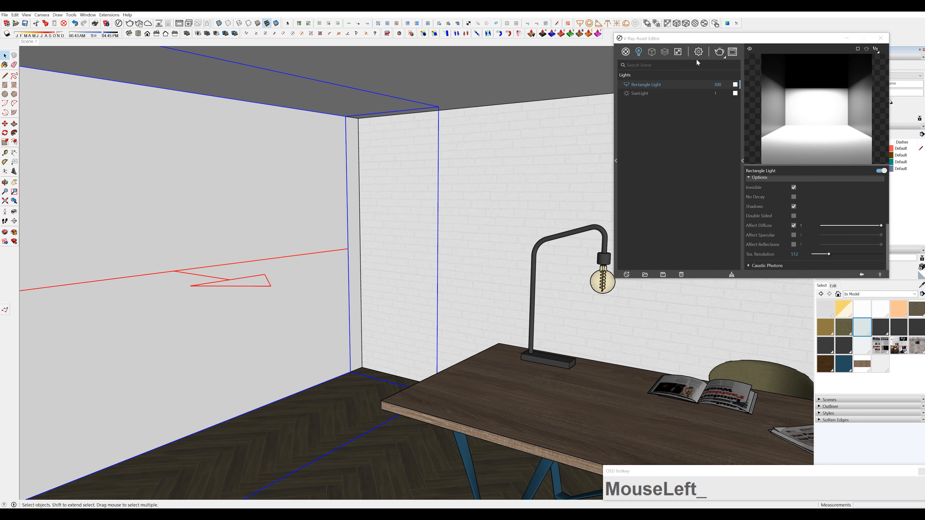
Step: Restore the Scene 1 view, turn the safe frame on, reframe closer to the table and set the eye height to 1500 mm
{"action": "left_click", "coordinate": [30, 40]}
{"action": "middle_click_drag", "start_coordinate": [478, 240], "coordinate": [576, 227], "text": "shift"}
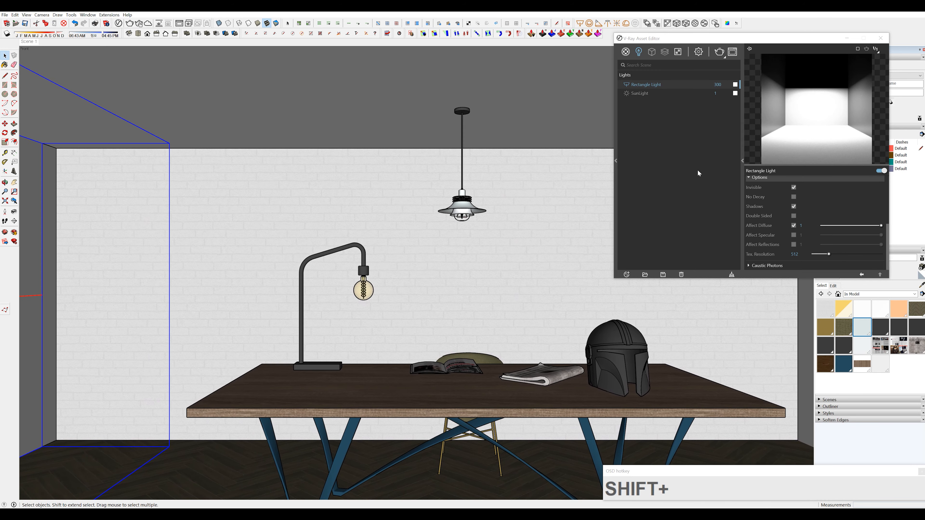
{"action": "left_click", "coordinate": [698, 51]}
{"action": "left_click", "coordinate": [730, 158]}
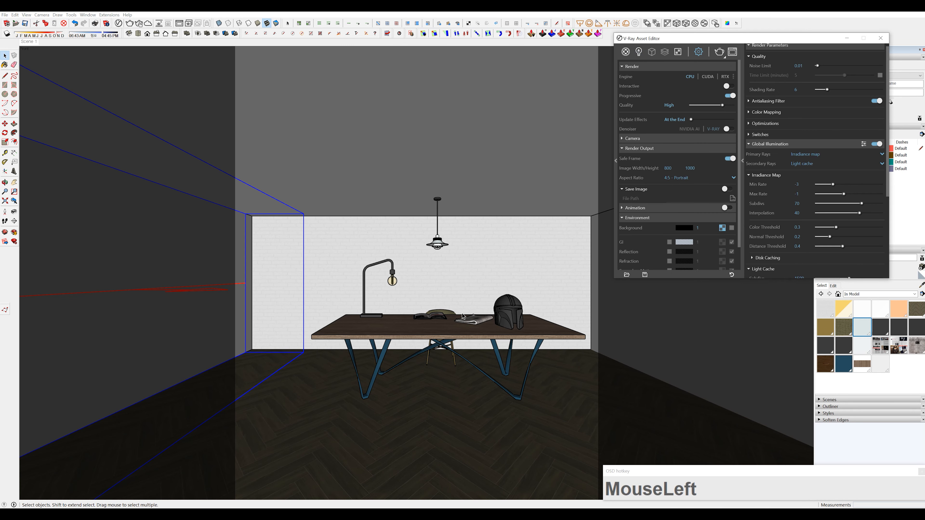
{"action": "scroll", "coordinate": [463, 316], "scroll_direction": "up", "scroll_amount": 3}
{"action": "left_click", "coordinate": [5, 221]}
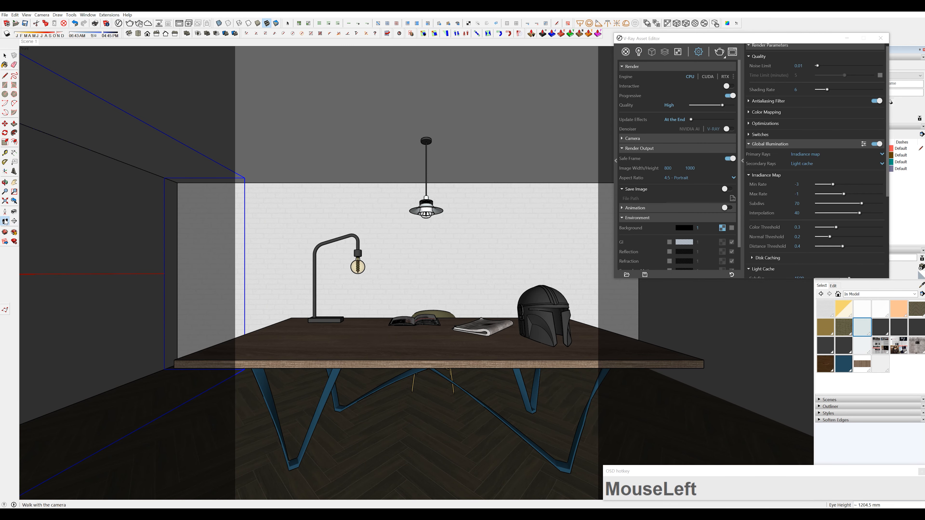
{"action": "key", "text": "KP_0"}
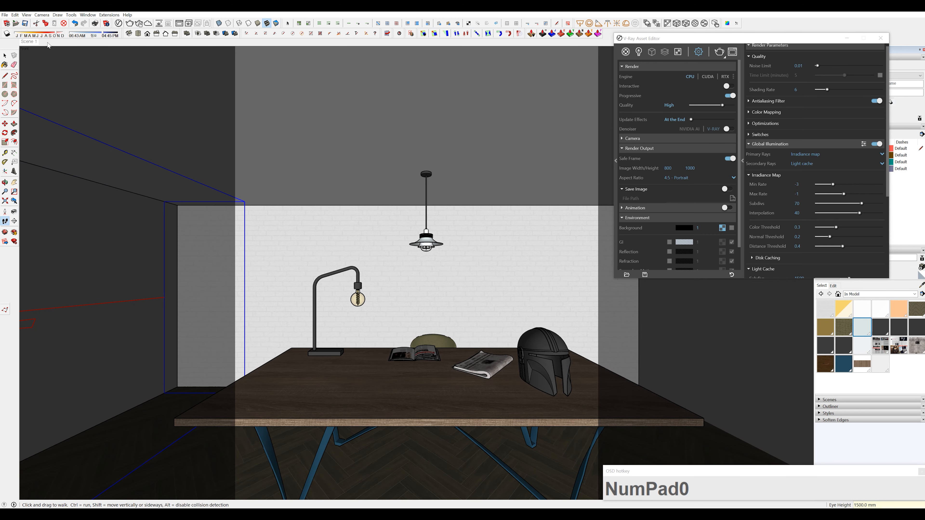
Step: Add the reframed view as Scene 2 and update that scene
{"action": "right_click", "coordinate": [33, 42]}
{"action": "right_click", "coordinate": [49, 41]}
{"action": "left_click", "coordinate": [65, 65]}
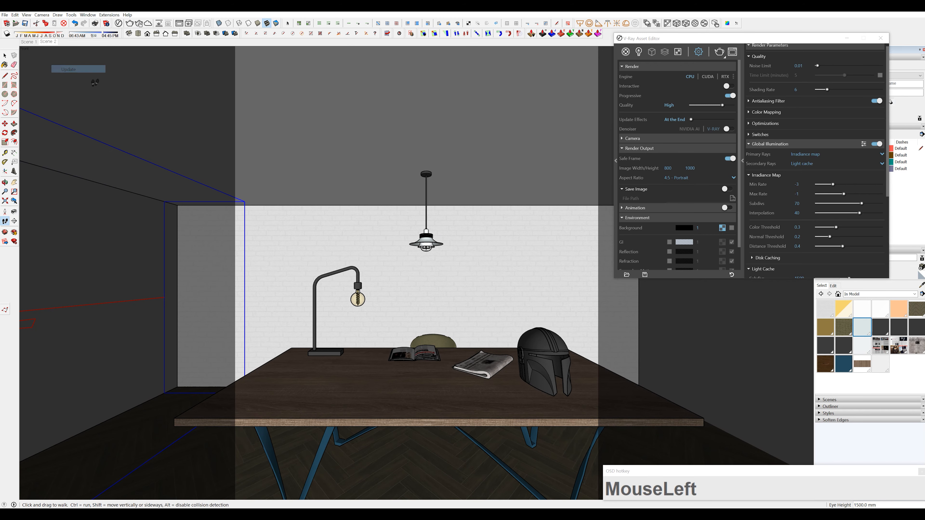
Step: Test-render the Scene 2 view, stop and close that render, and start it again
{"action": "left_click", "coordinate": [718, 53]}
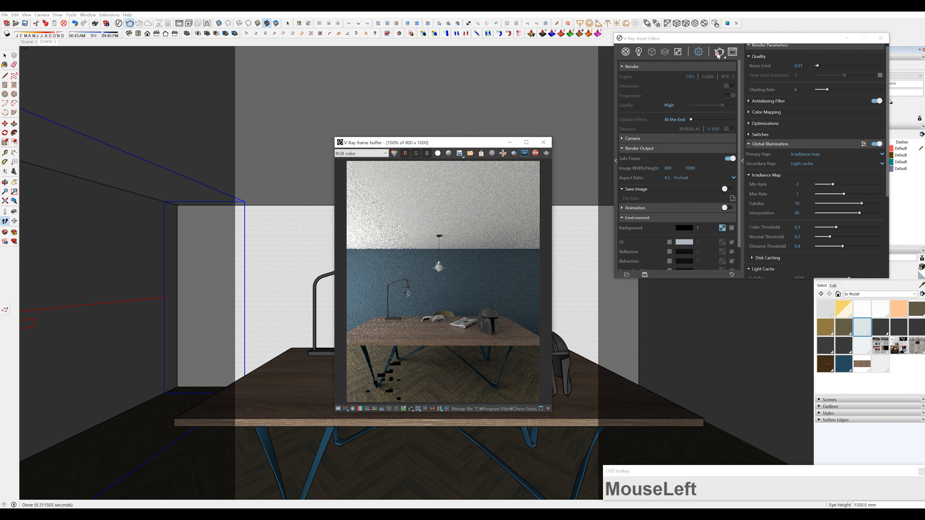
{"action": "left_click", "coordinate": [536, 153]}
{"action": "left_click", "coordinate": [543, 142]}
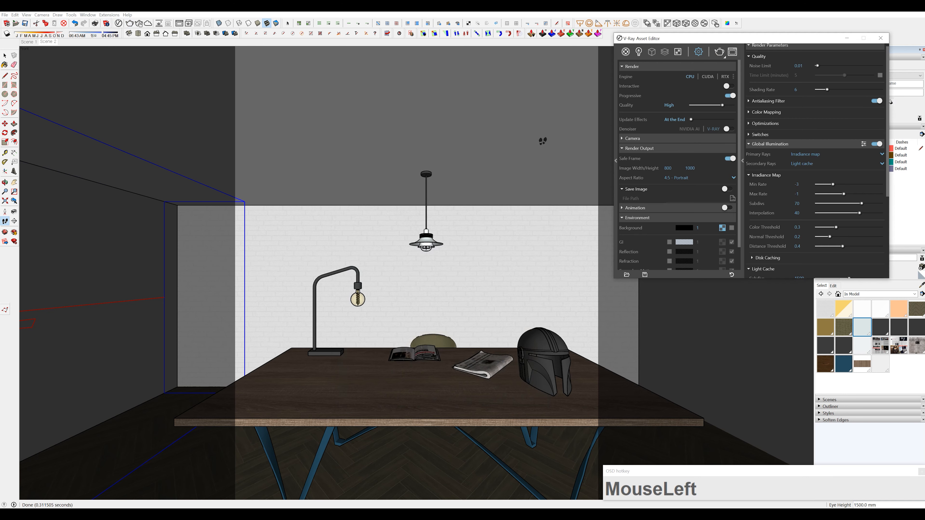
{"action": "left_click", "coordinate": [720, 52]}
Step: Set the camera's exposure value to 14 and render the scene again
{"action": "left_click", "coordinate": [616, 160]}
{"action": "left_click", "coordinate": [620, 140]}
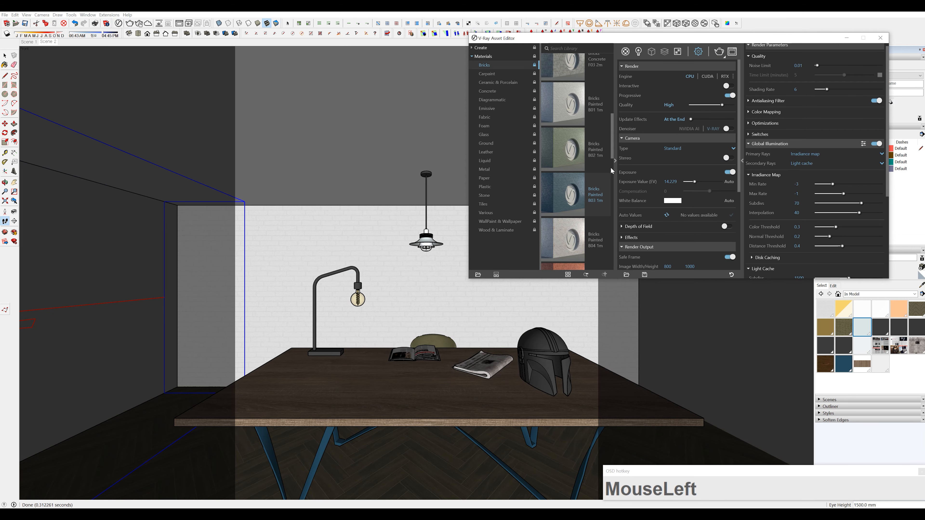
{"action": "left_click", "coordinate": [615, 160]}
{"action": "left_click_drag", "start_coordinate": [695, 182], "coordinate": [695, 184]}
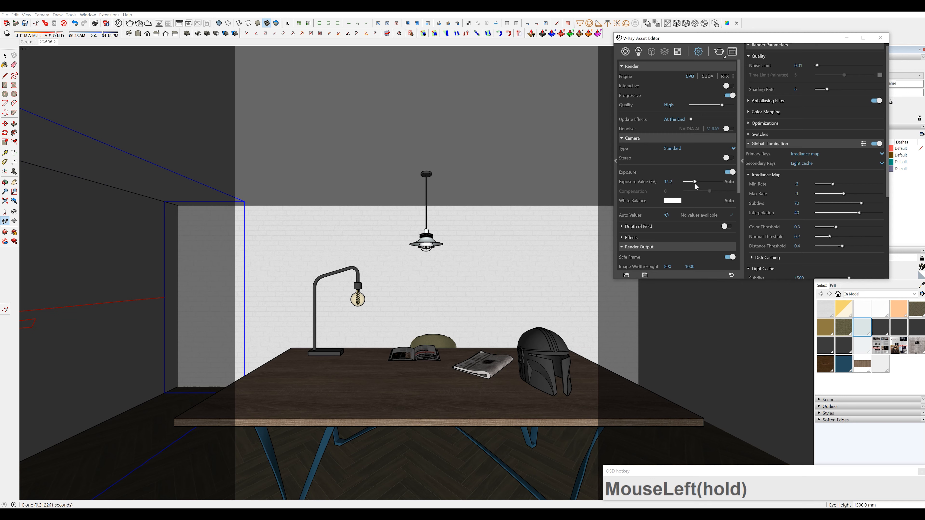
{"action": "left_click", "coordinate": [678, 183]}
{"action": "type", "text": "14"}
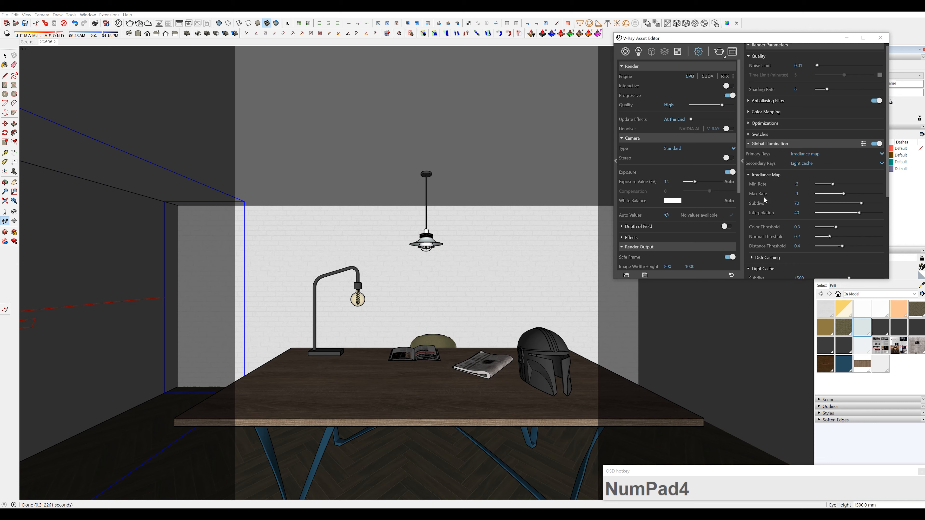
{"action": "left_click", "coordinate": [720, 54]}
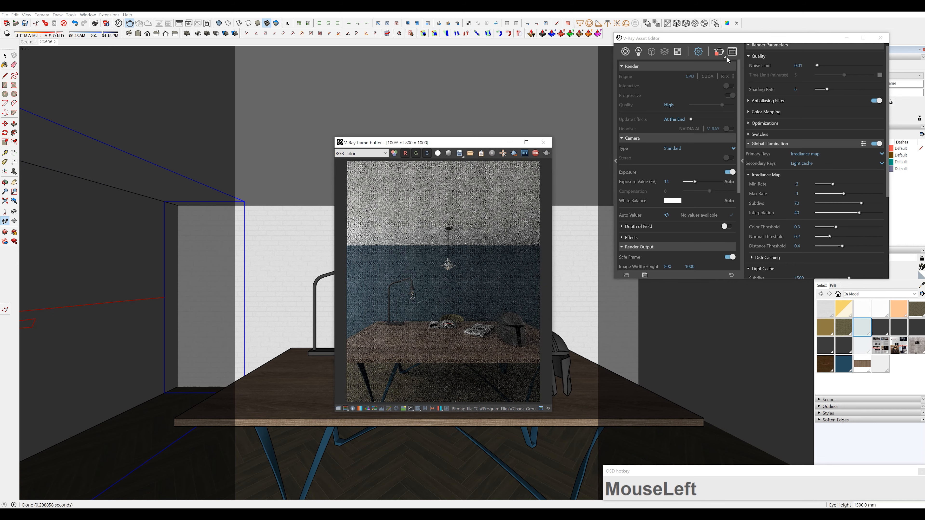